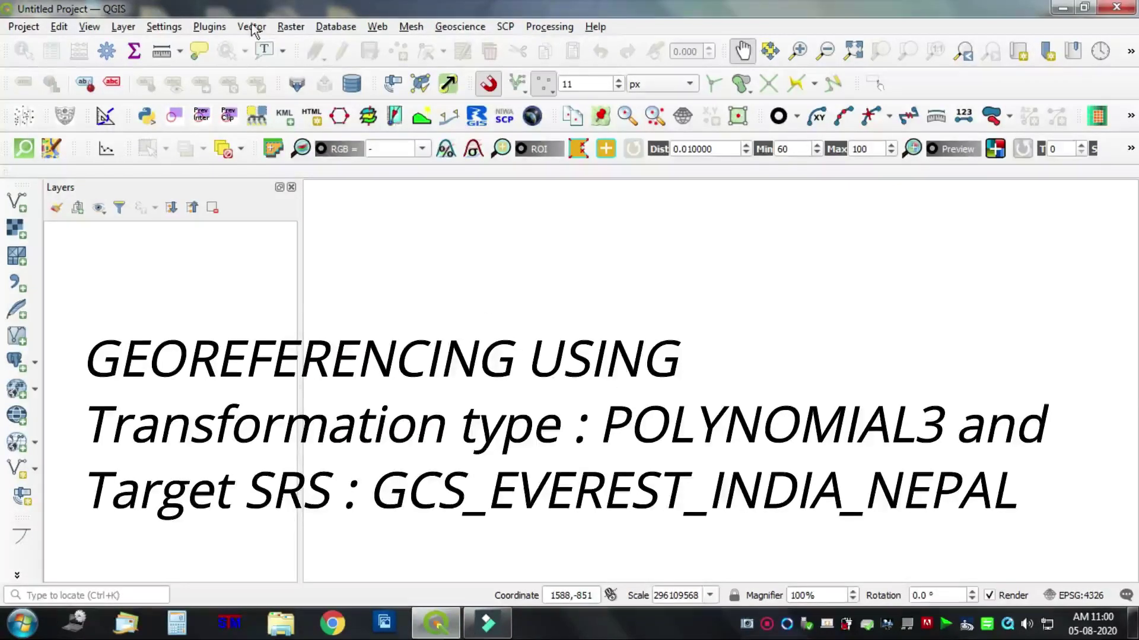
Open the Georeferencer and load the raster India_topo.tif from the GIS_Works folder.
click(290, 27)
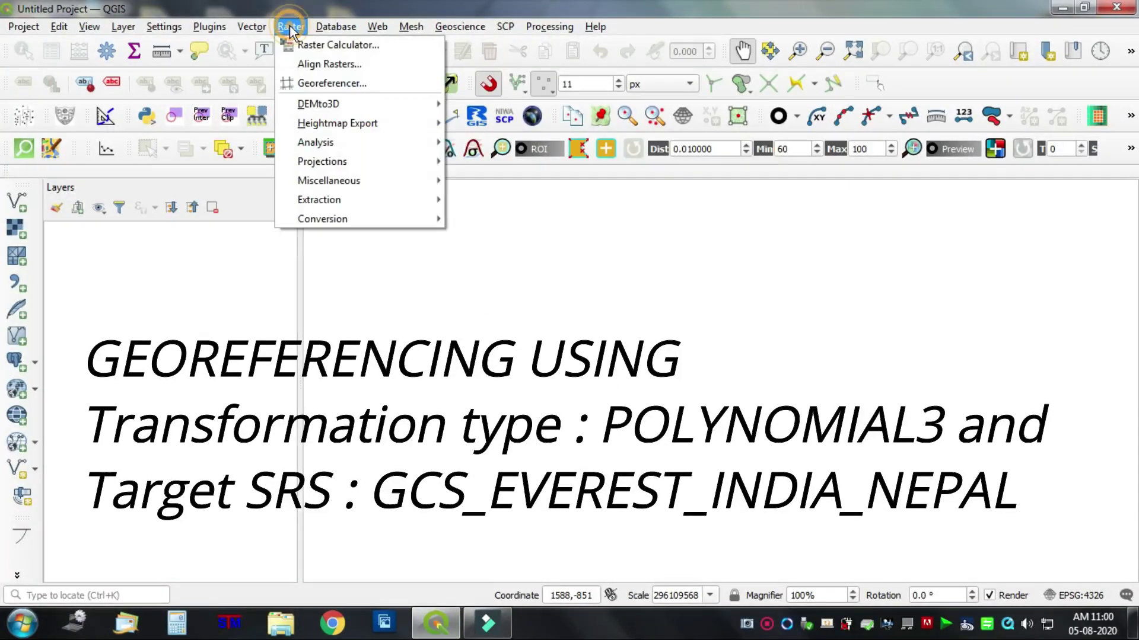
click(313, 83)
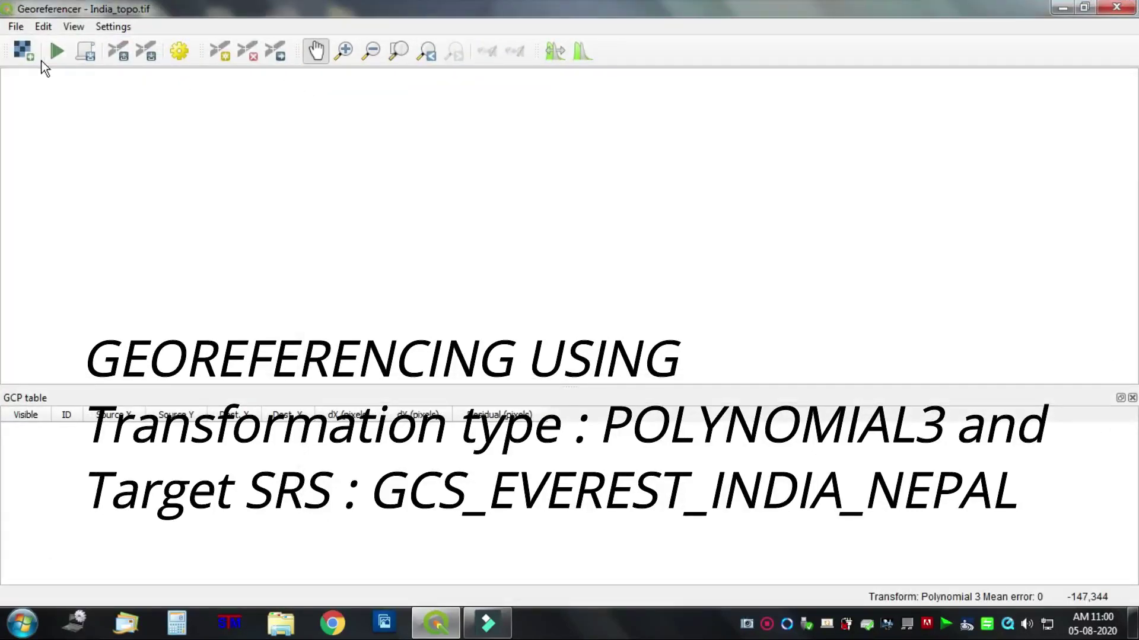
click(24, 51)
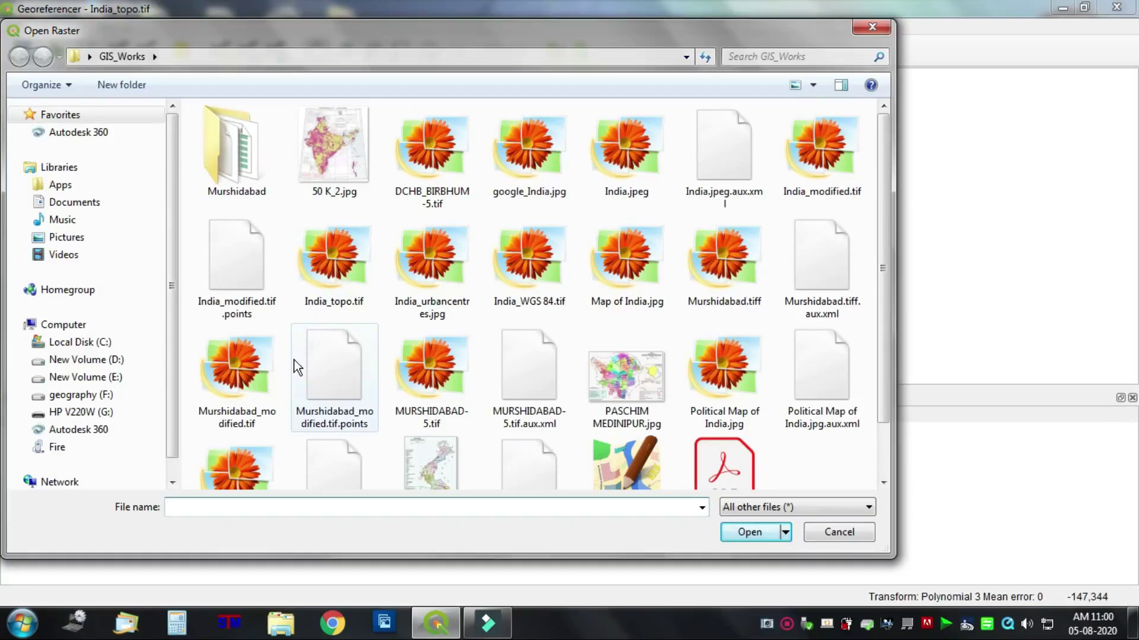
click(343, 267)
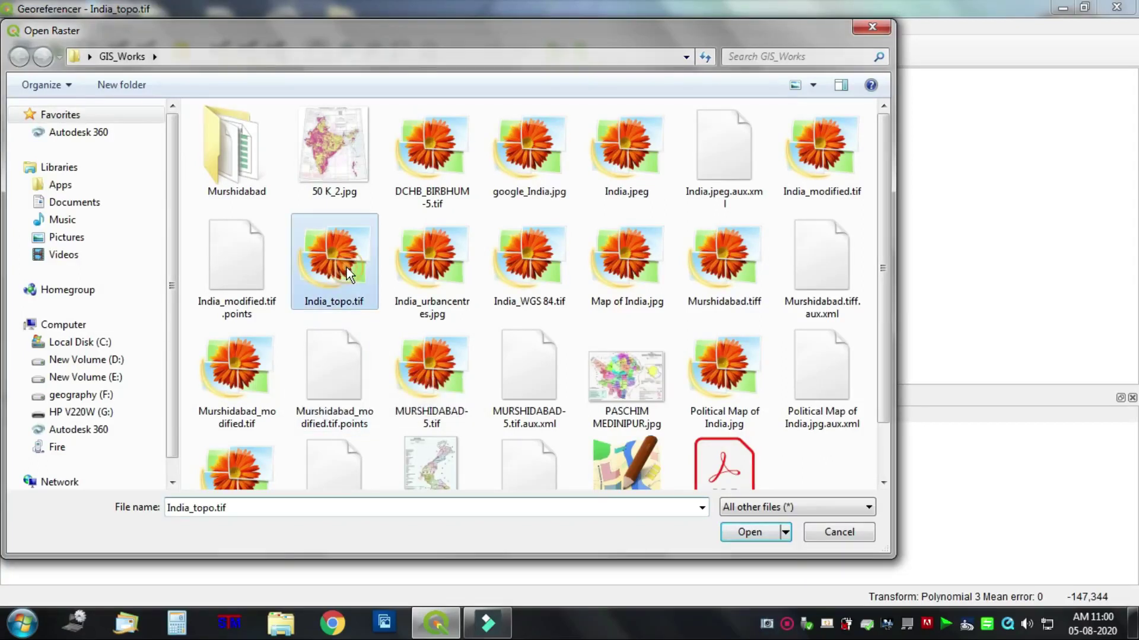
click(765, 529)
Examine the longitude labels along the upper border of the India map, from its western to its eastern corner.
scroll(513, 221, up, 5)
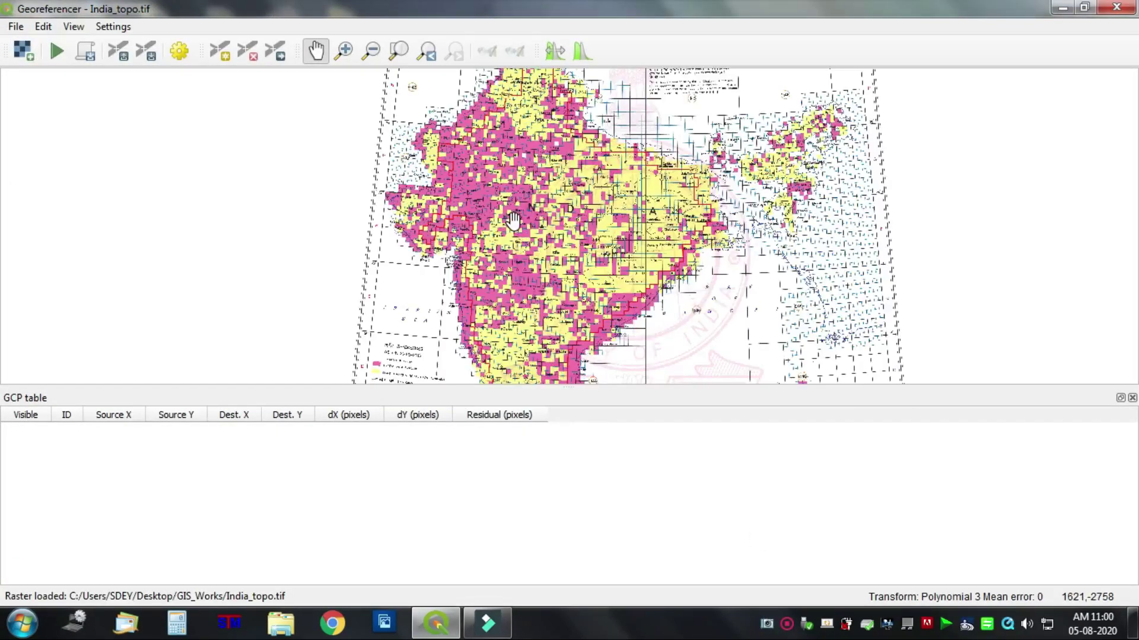
drag(503, 153, 505, 350)
drag(452, 145, 457, 296)
drag(497, 130, 451, 316)
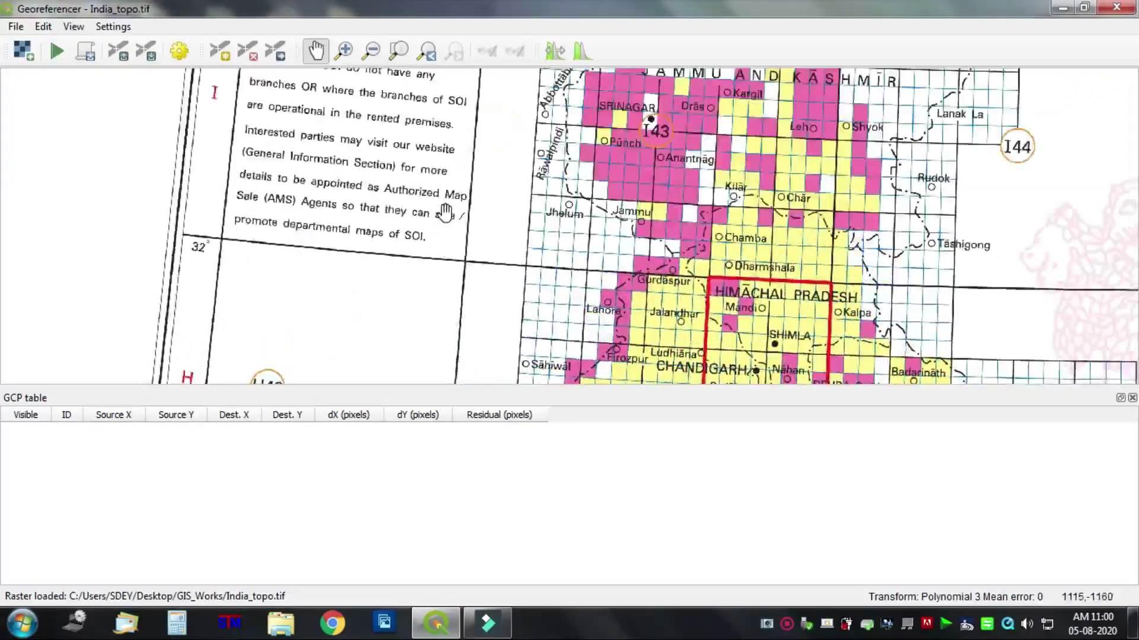
scroll(503, 145, up, 1)
drag(492, 142, 552, 282)
drag(578, 150, 653, 379)
drag(641, 160, 669, 204)
scroll(746, 236, up, 1)
drag(746, 236, 738, 178)
drag(835, 228, 315, 183)
drag(755, 172, 207, 183)
drag(875, 157, 148, 173)
drag(755, 152, 610, 163)
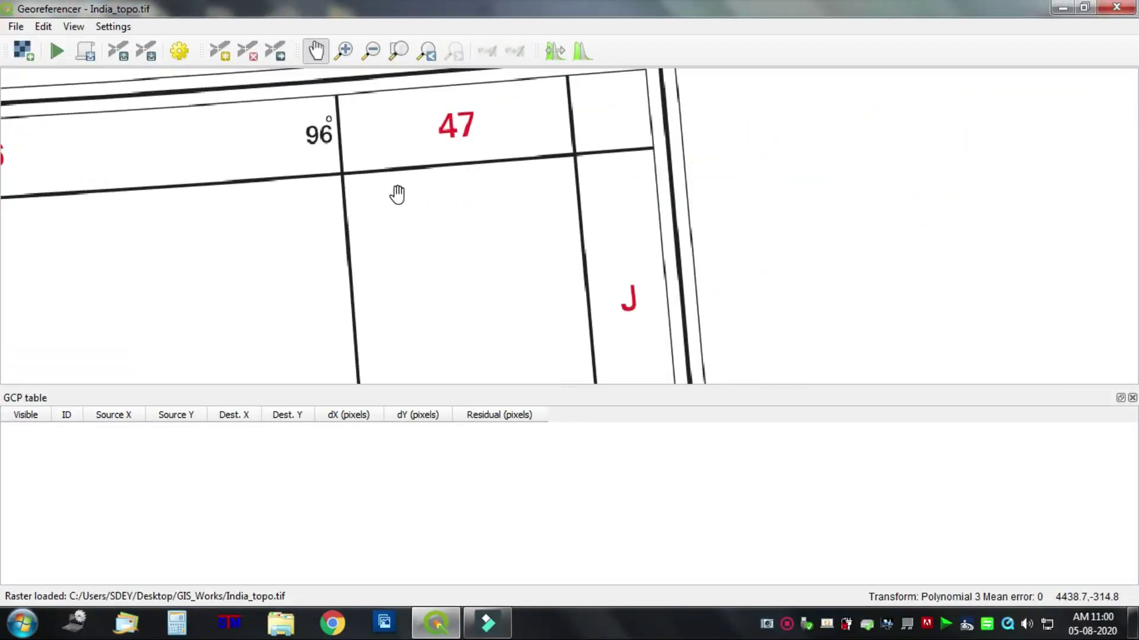
scroll(397, 194, down, 1)
drag(276, 384, 388, 271)
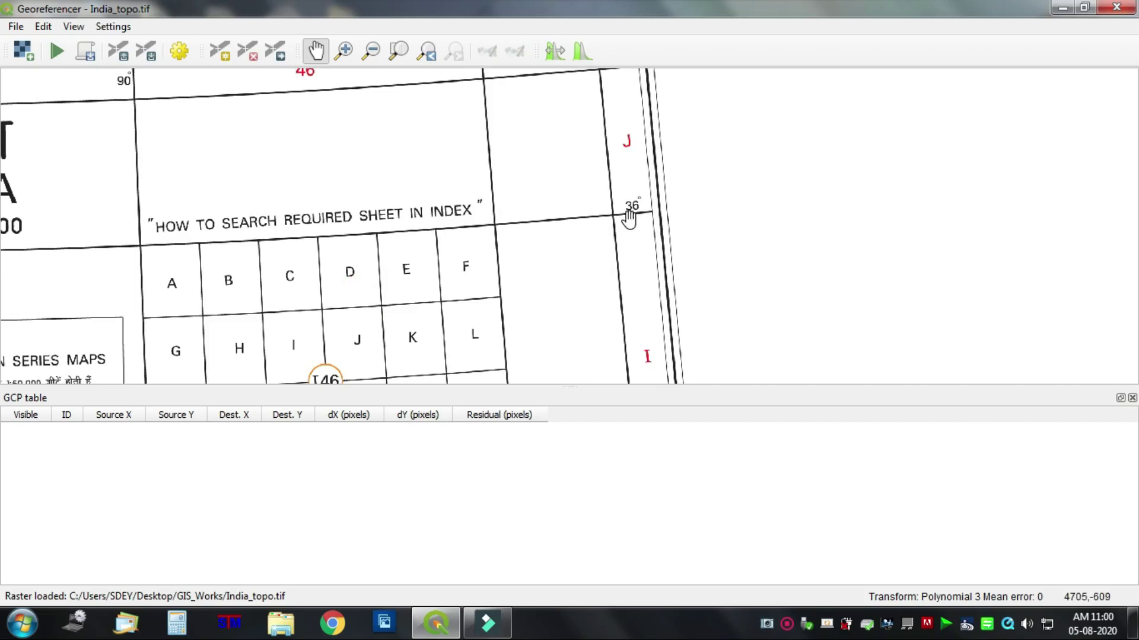
Trace the 36° parallel from the map's eastern border back to its western border and check where it crosses the meridians.
scroll(629, 218, up, 2)
drag(568, 172, 972, 198)
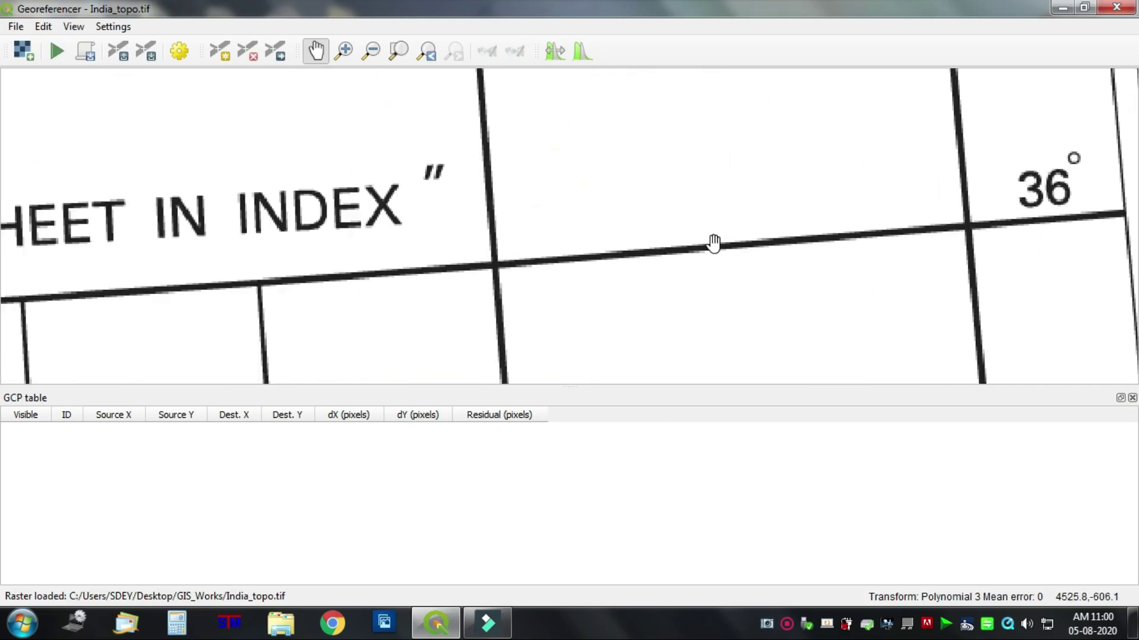
drag(713, 244, 1043, 240)
drag(160, 236, 610, 247)
drag(290, 236, 698, 238)
drag(442, 243, 981, 255)
drag(420, 231, 618, 235)
drag(178, 237, 516, 226)
drag(356, 237, 513, 242)
scroll(487, 234, down, 3)
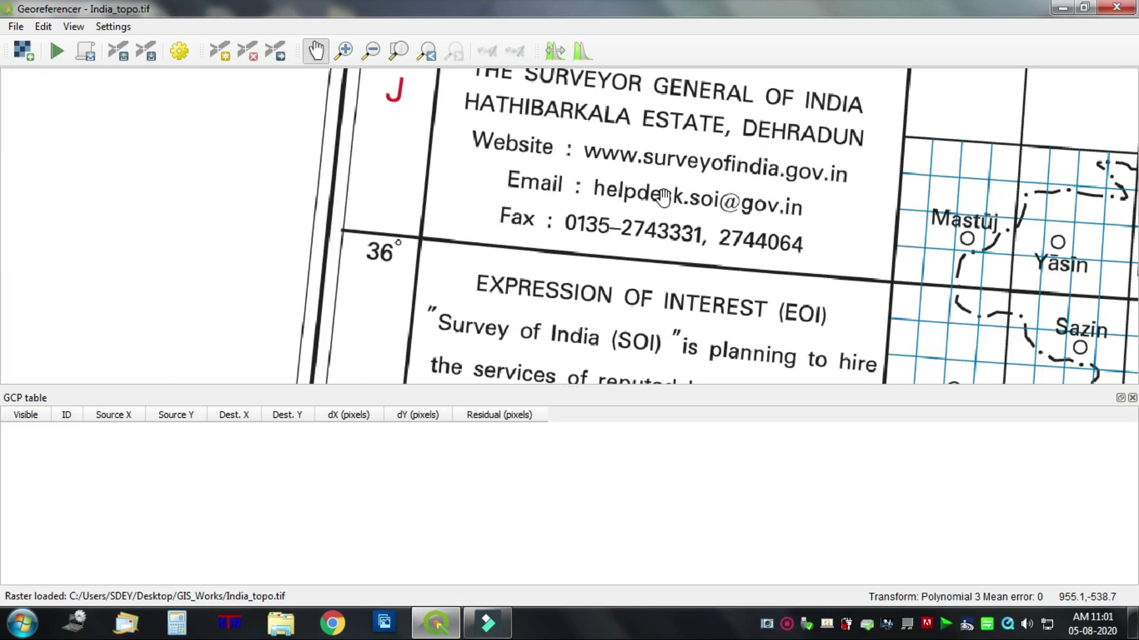
scroll(595, 285, up, 1)
scroll(595, 285, down, 1)
drag(646, 249, 365, 193)
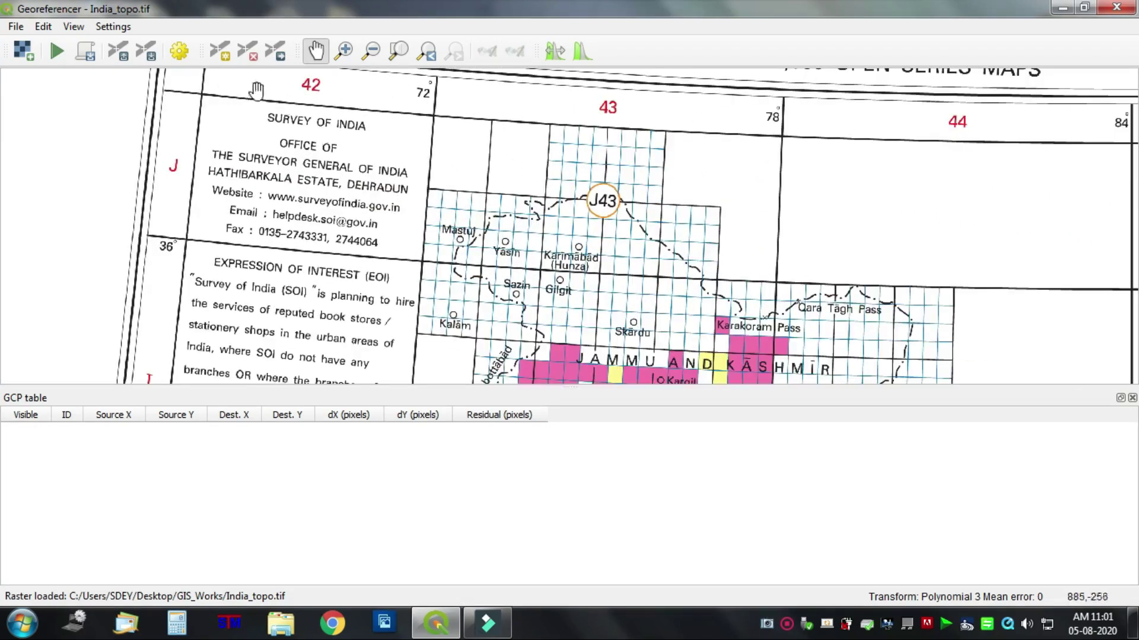
Add a ground control point where the 72° meridian crosses the 36° parallel, with X/East 72 and Y/North 36.
click(220, 51)
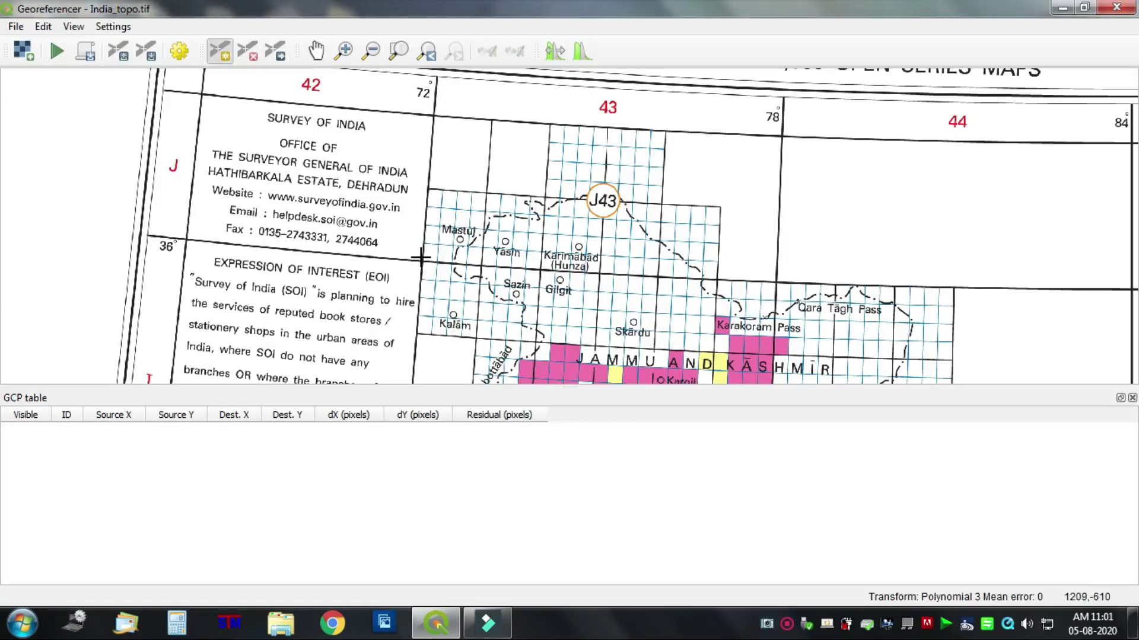
scroll(420, 257, up, 1)
scroll(420, 265, up, 2)
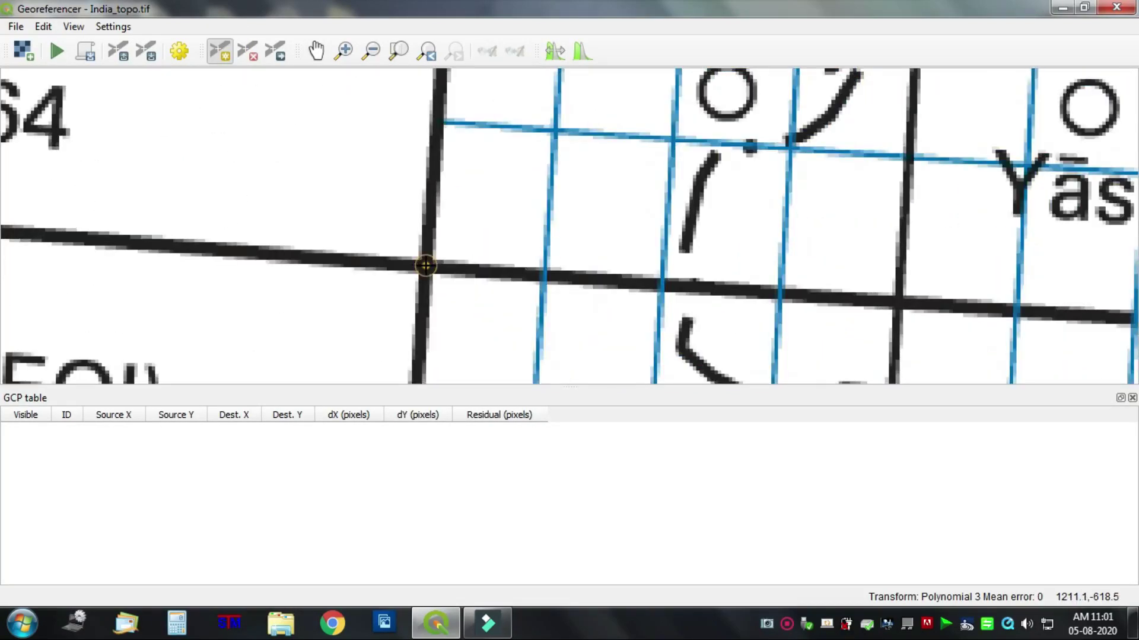
click(426, 266)
click(488, 496)
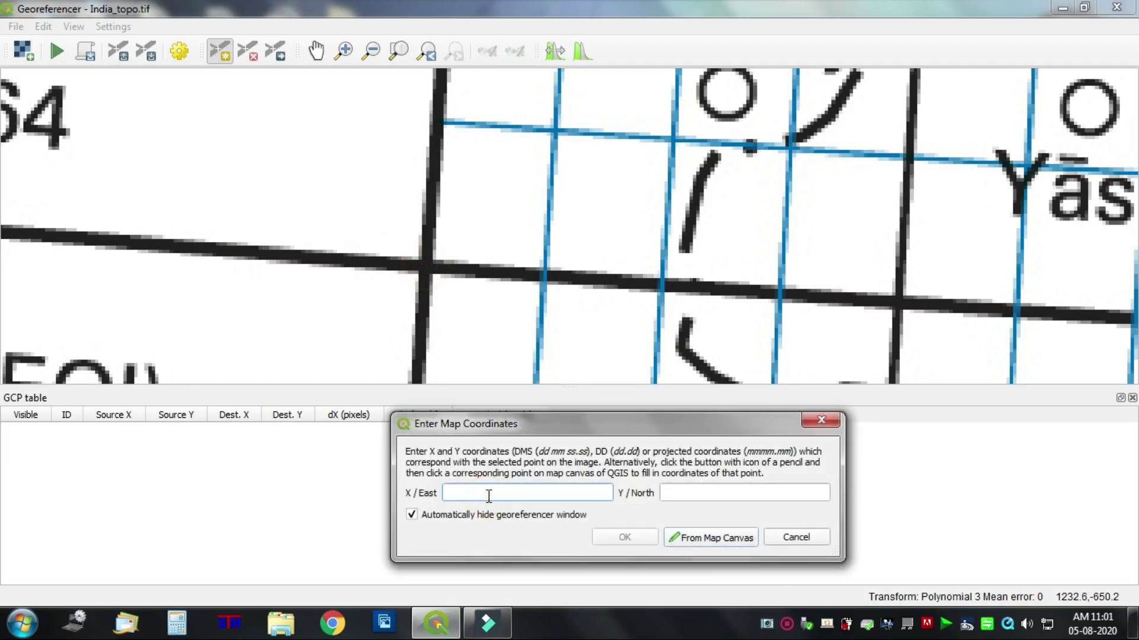
click(682, 496)
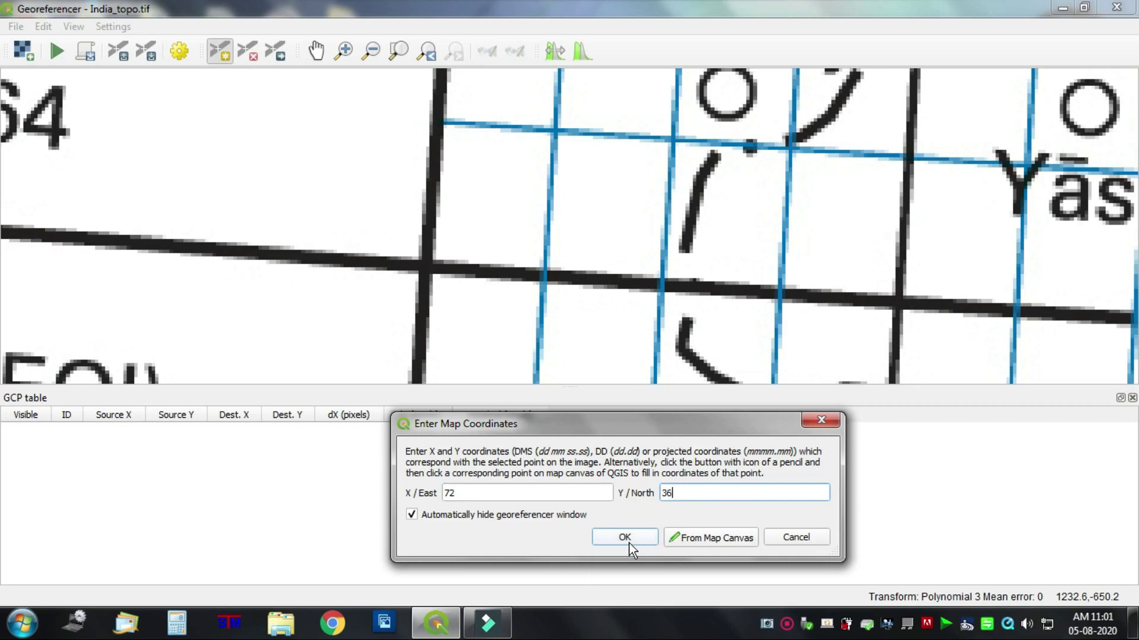
click(626, 538)
Add a ground control point where the 84° meridian crosses the 36° parallel, with X/East 84 and Y/North 36.
scroll(476, 267, down, 2)
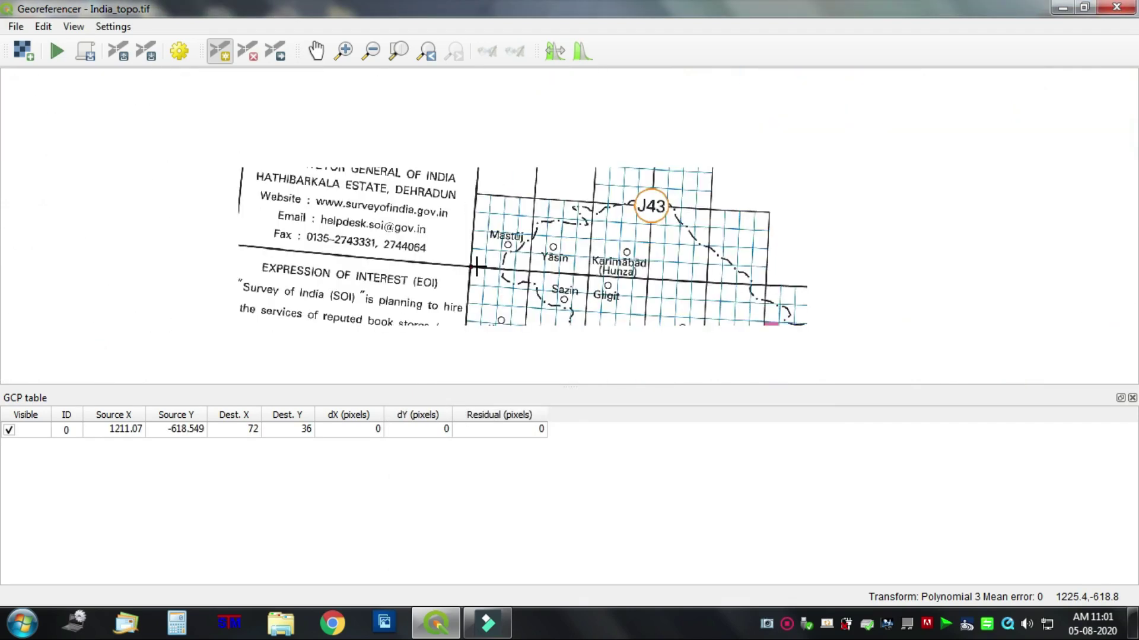
click(315, 52)
drag(883, 289, 510, 245)
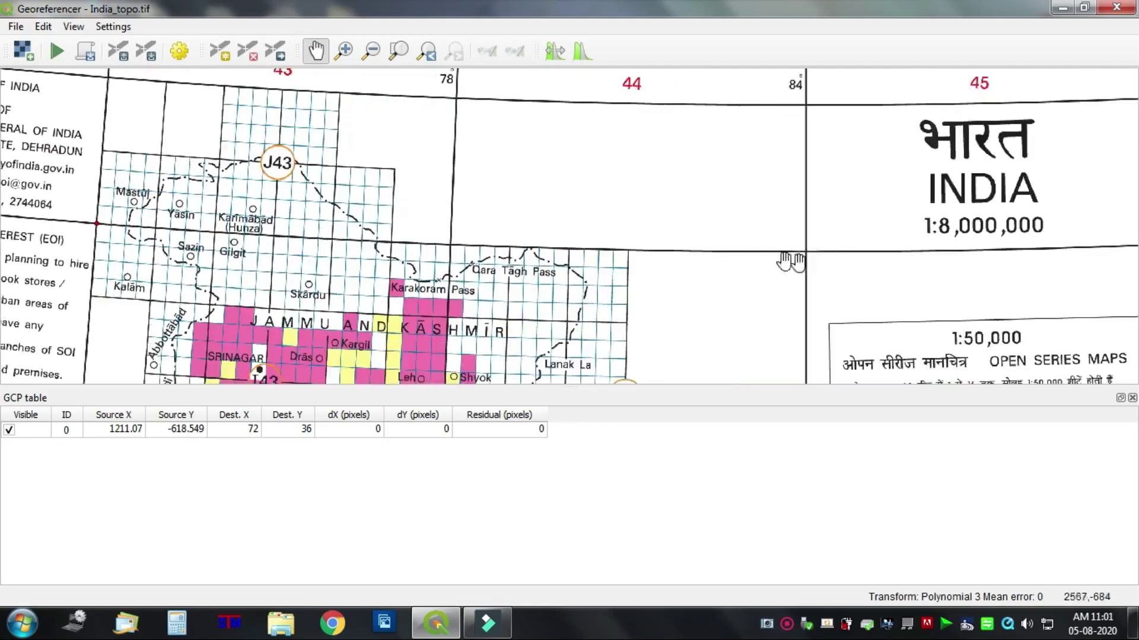
drag(841, 269, 627, 291)
scroll(623, 279, up, 1)
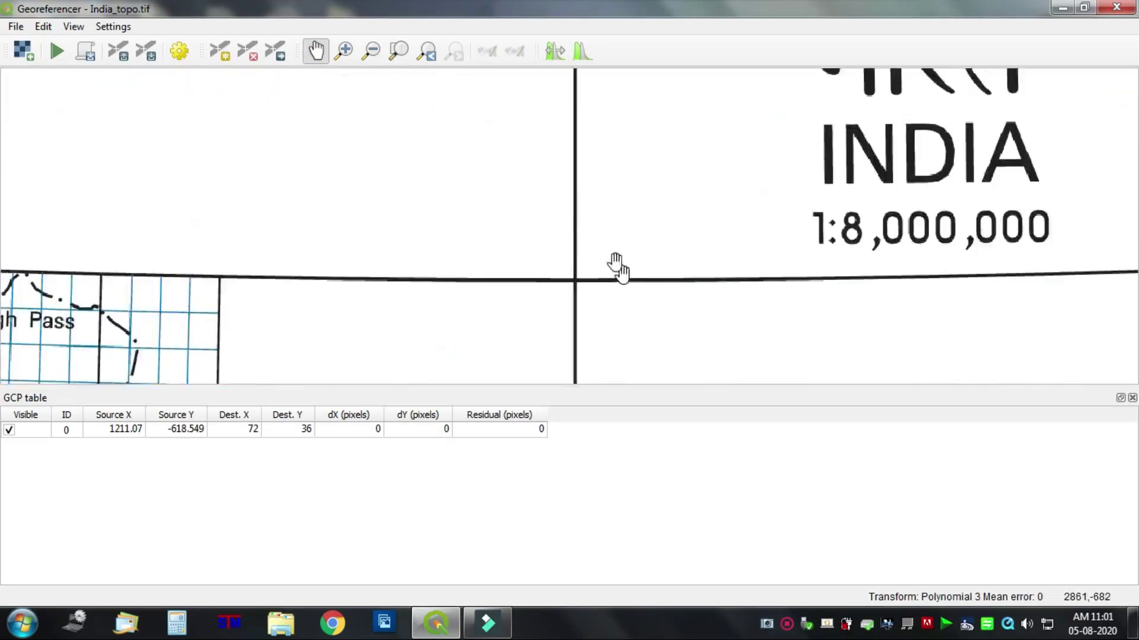
scroll(602, 282, down, 1)
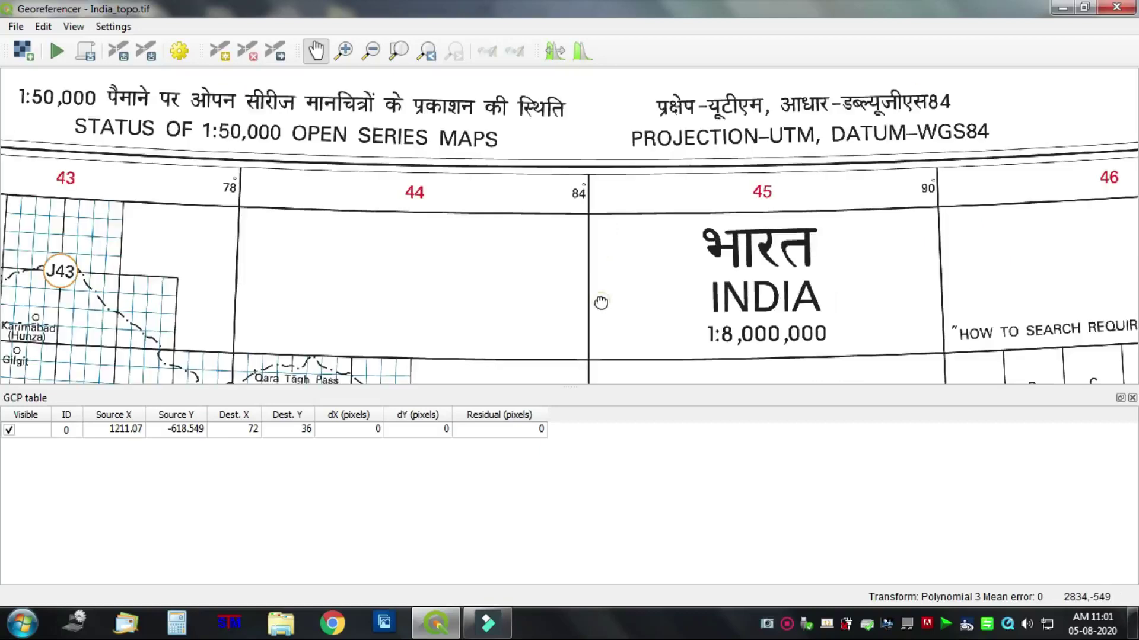
drag(600, 304, 417, 229)
click(220, 53)
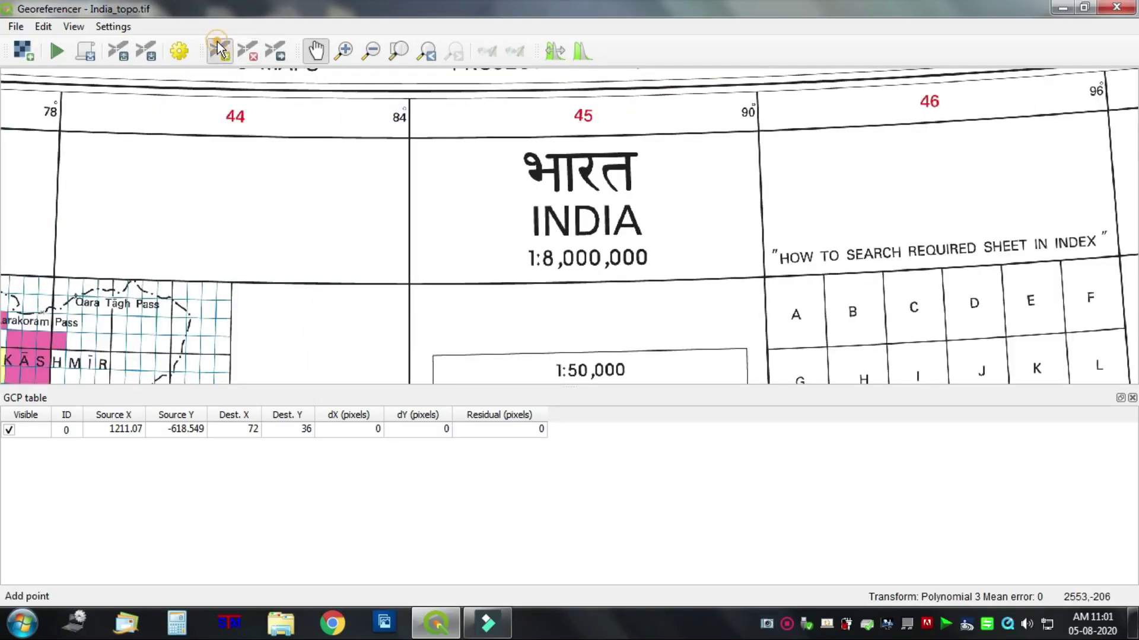
scroll(383, 267, up, 2)
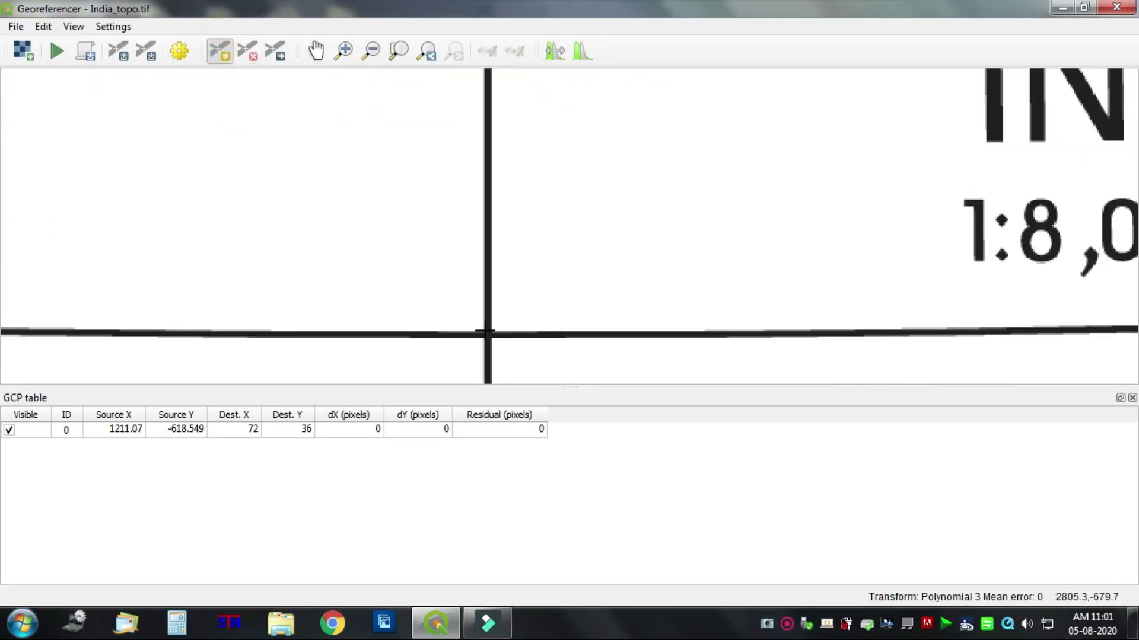
click(488, 334)
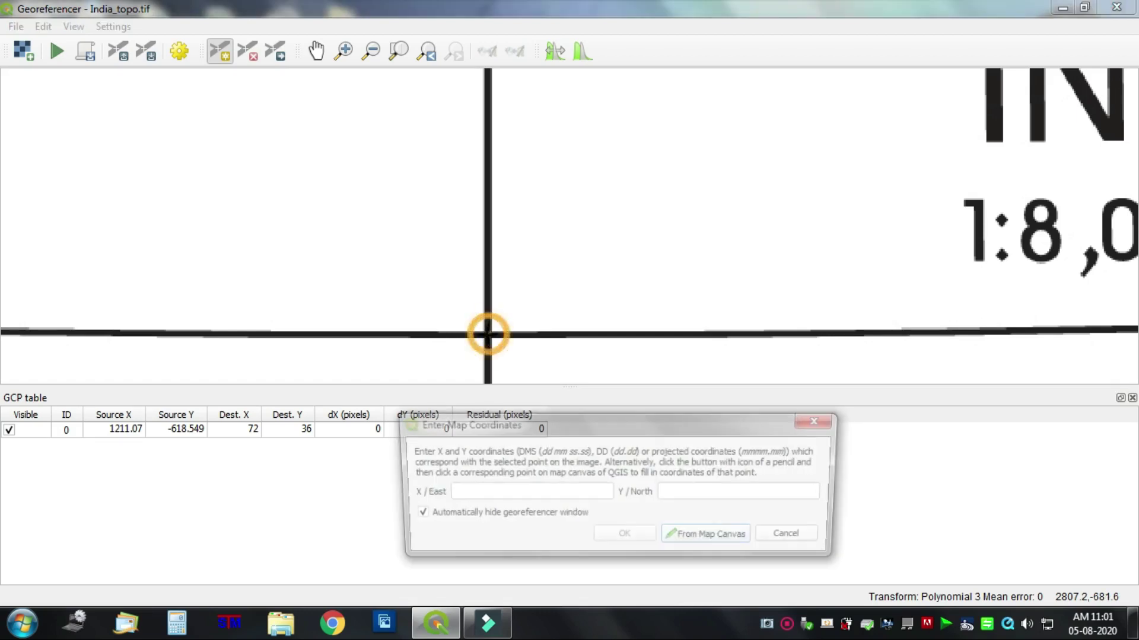
click(491, 494)
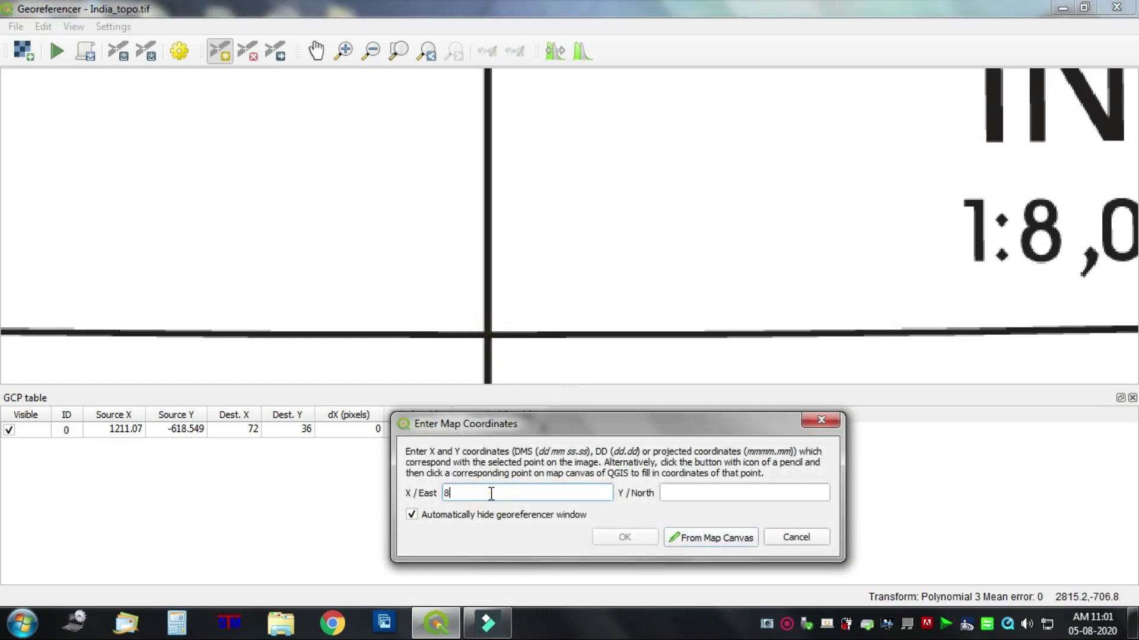
click(680, 492)
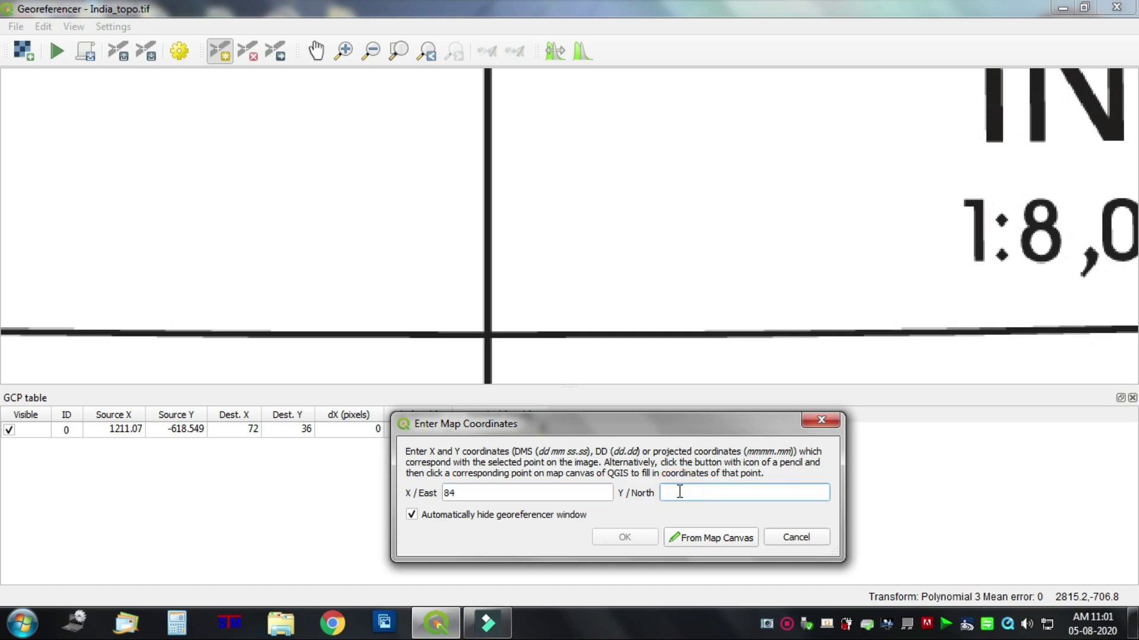
click(626, 537)
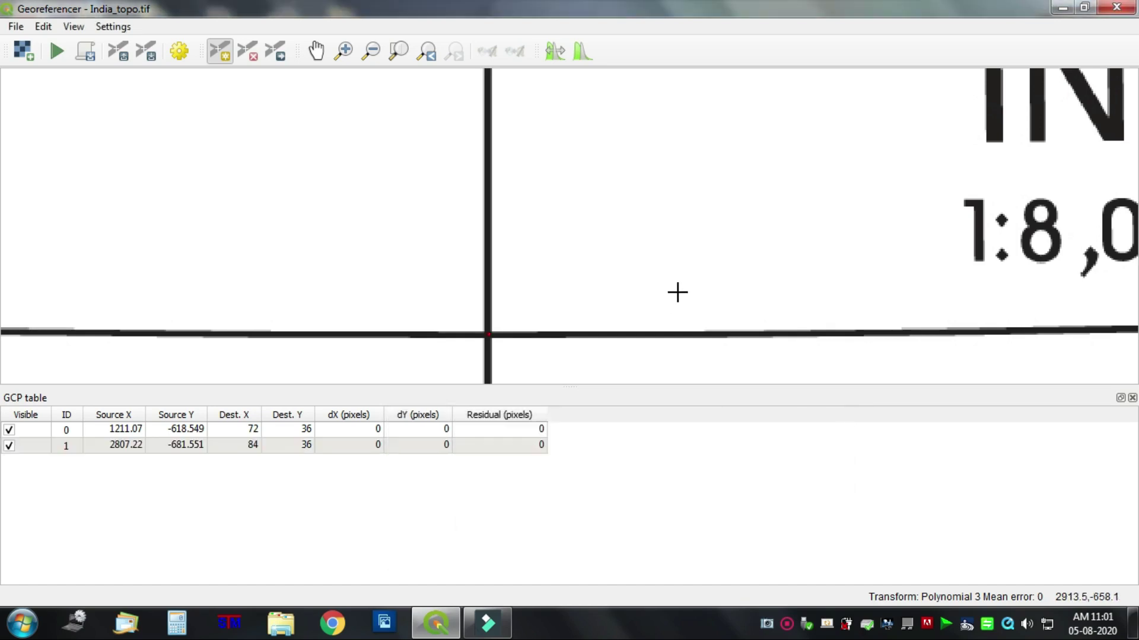
Add a ground control point where the 96° meridian crosses the 36° parallel, with X/East 96 and Y/North 36.
scroll(691, 285, down, 2)
click(316, 51)
drag(864, 274, 495, 267)
scroll(654, 241, up, 2)
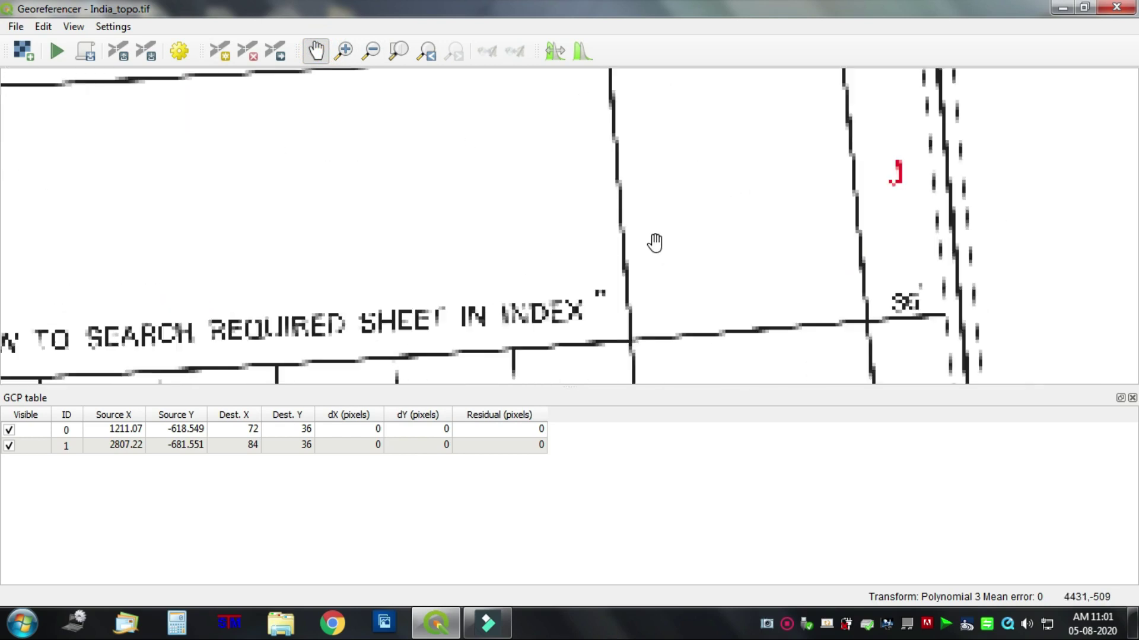
mouse_move(613, 150)
mouse_down()
mouse_move(633, 303)
mouse_move(603, 140)
mouse_up()
drag(714, 295, 676, 264)
click(219, 51)
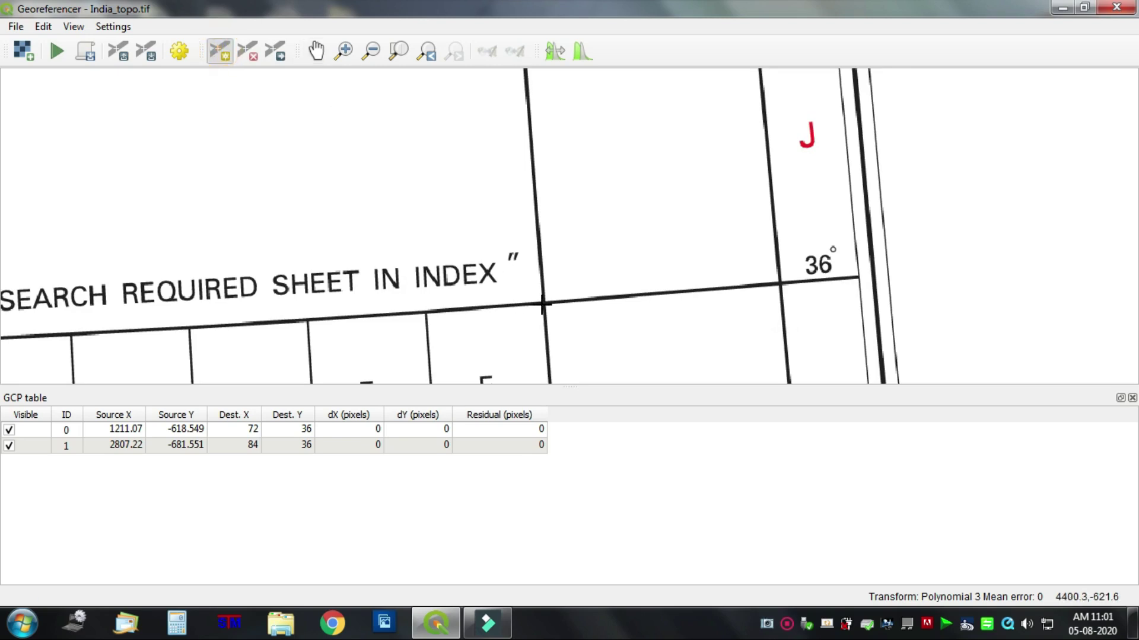
scroll(542, 303, up, 2)
click(548, 295)
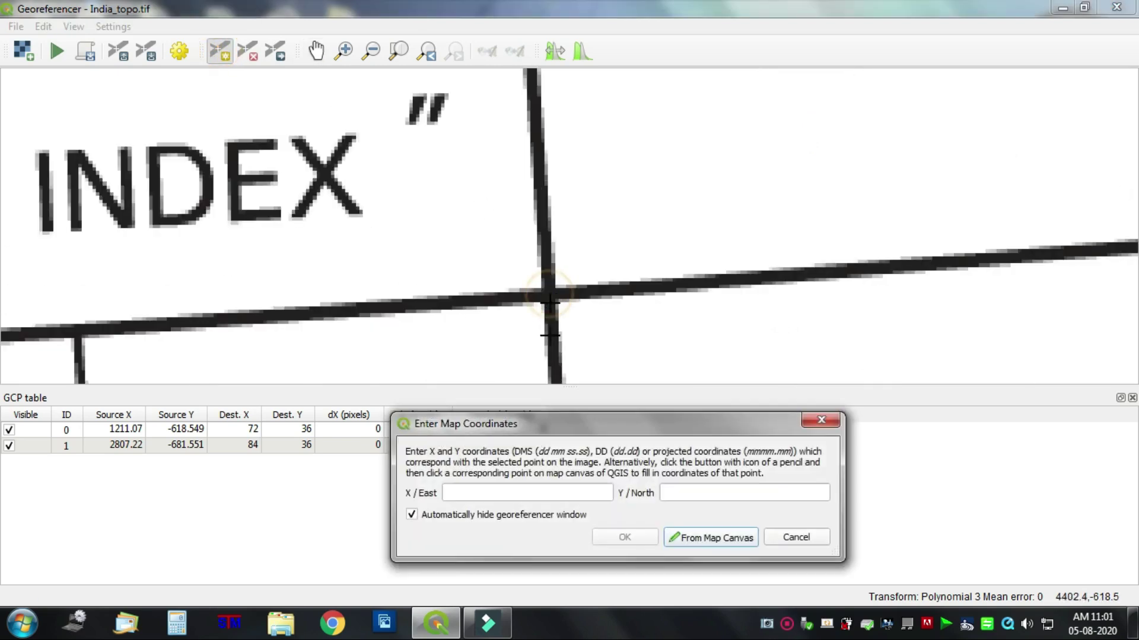
click(497, 488)
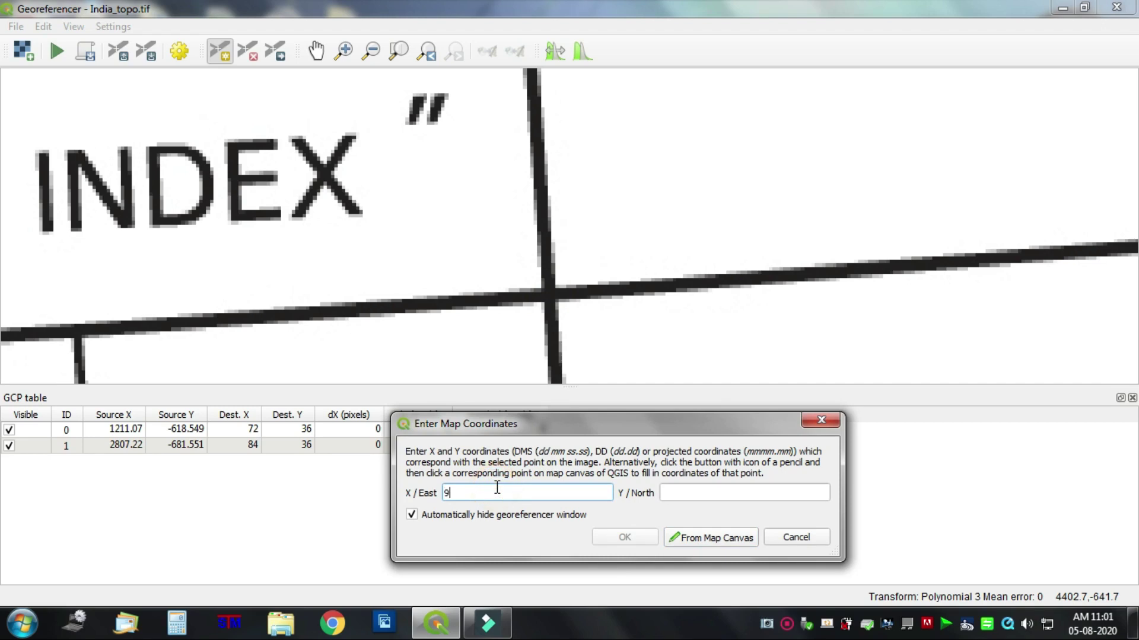
click(679, 491)
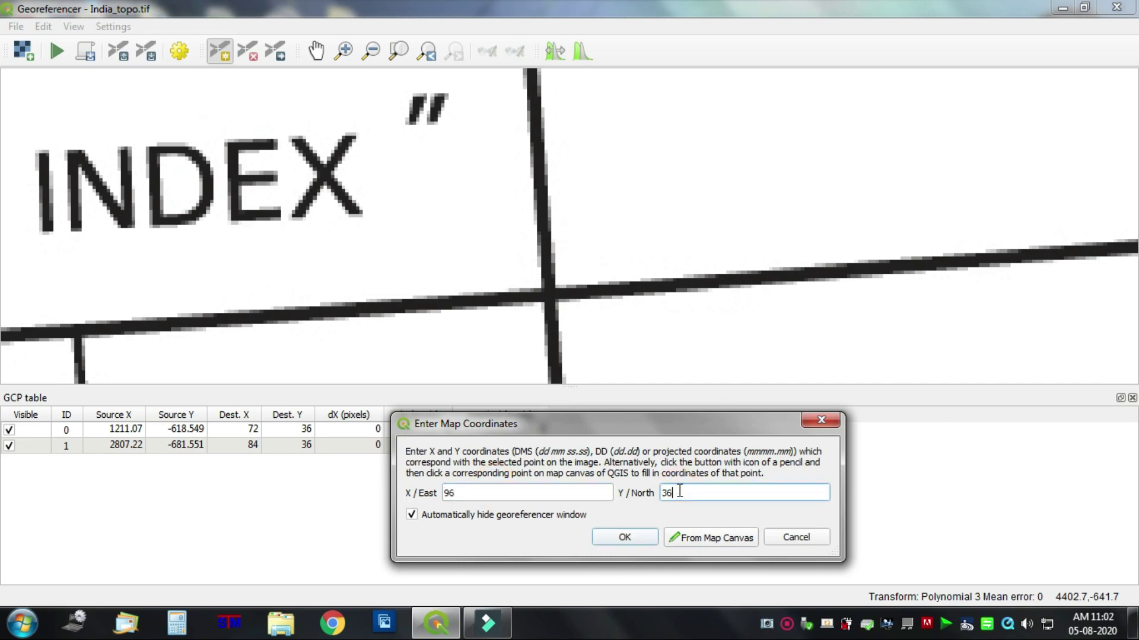
click(628, 541)
Add a ground control point where the 96° meridian crosses the 24° parallel, with X/East 96 and Y/North 24.
scroll(662, 229, down, 3)
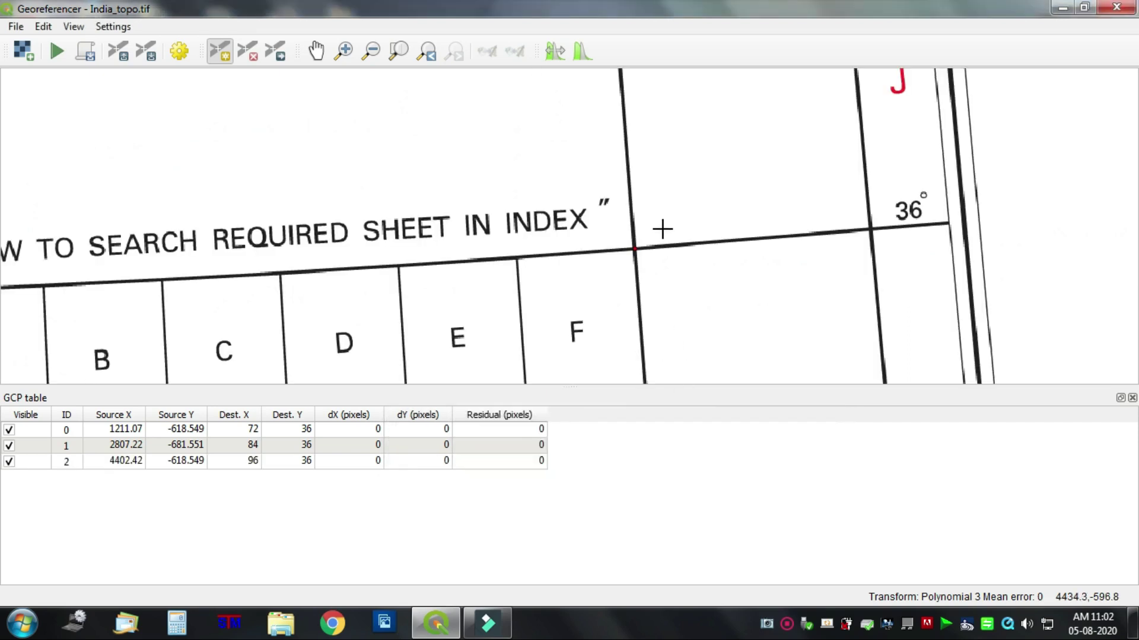
scroll(664, 219, down, 2)
scroll(628, 154, up, 4)
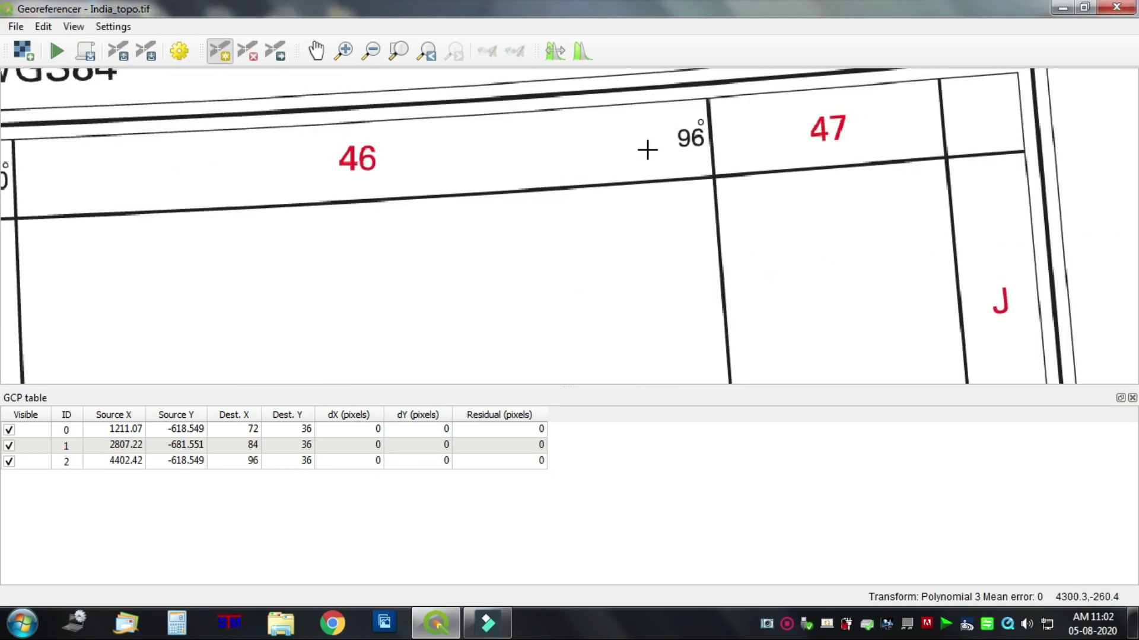
click(316, 51)
drag(762, 246, 660, 290)
drag(727, 330, 717, 181)
scroll(660, 237, down, 4)
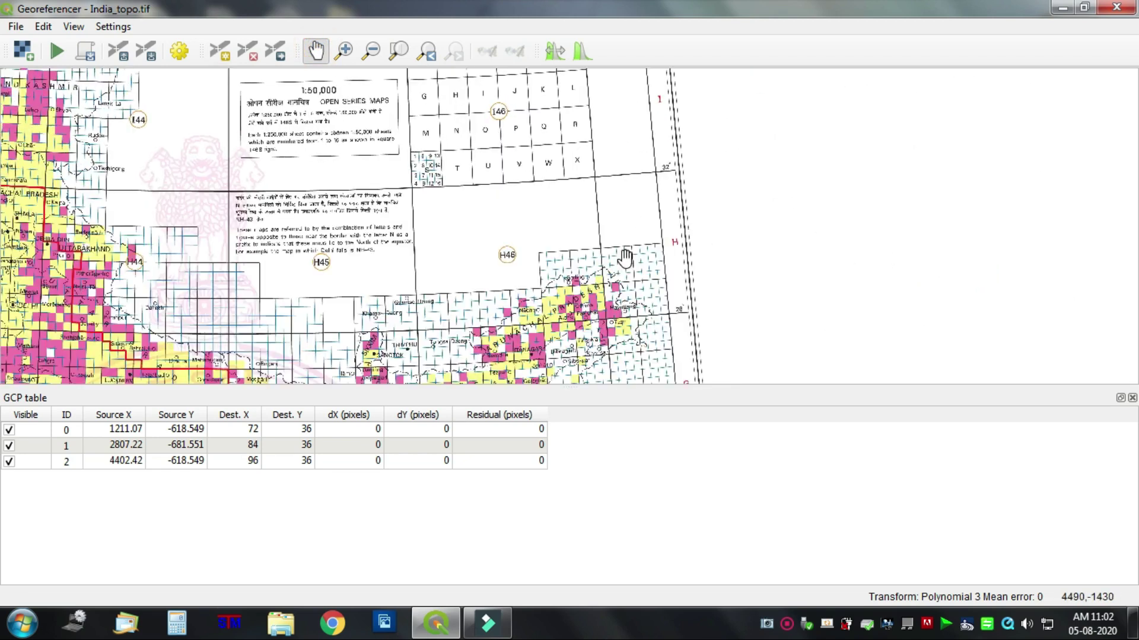
scroll(614, 336, up, 6)
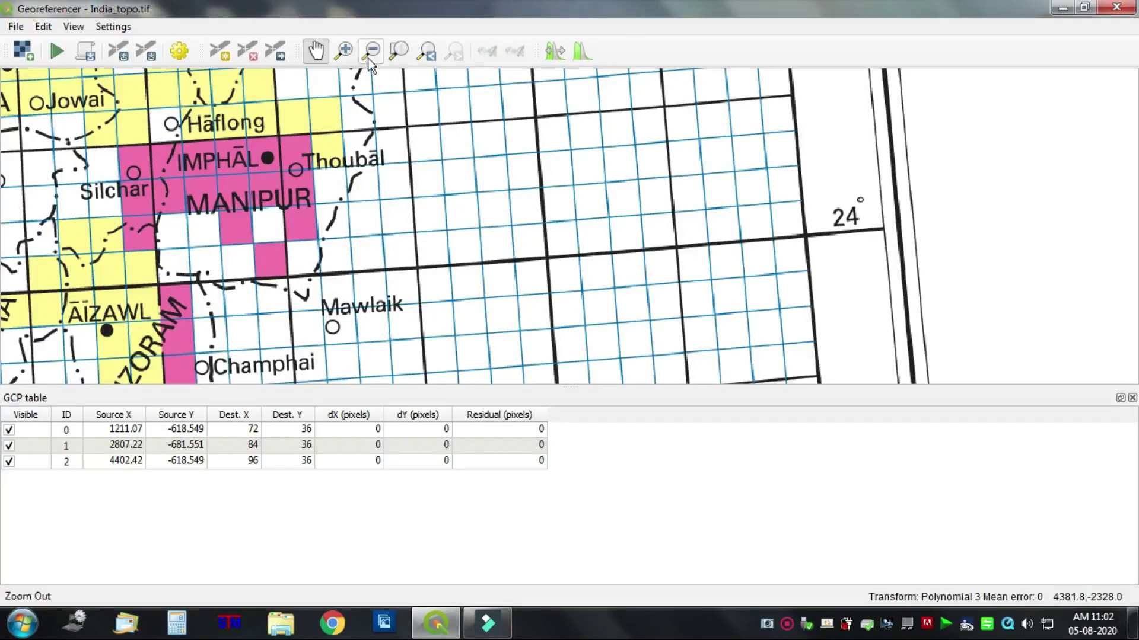
click(223, 56)
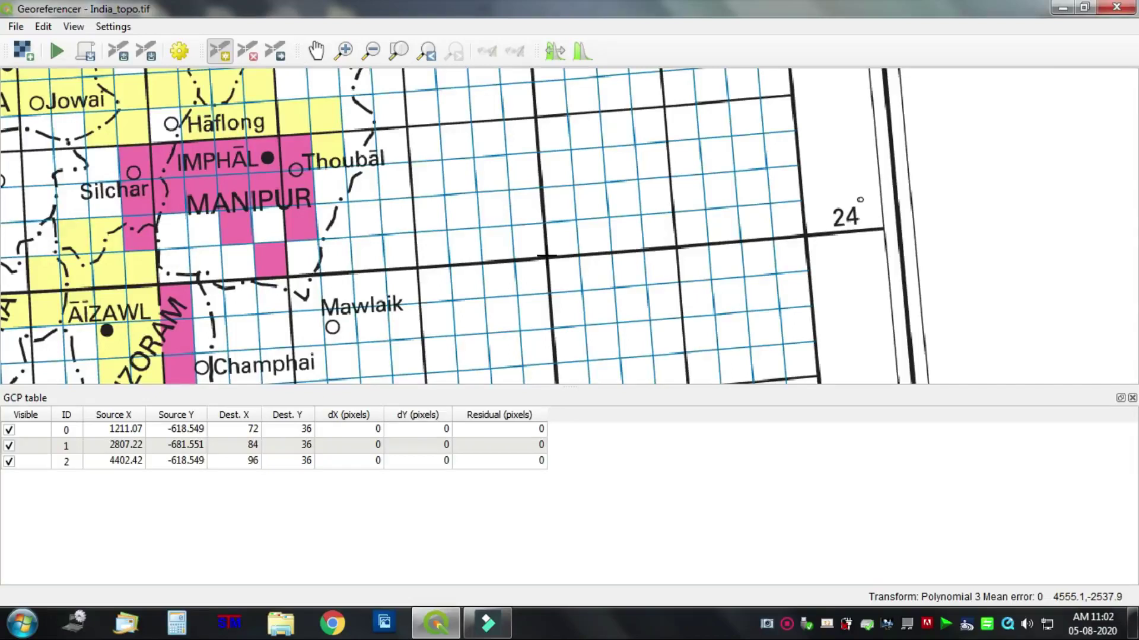
scroll(546, 257, up, 1)
click(546, 259)
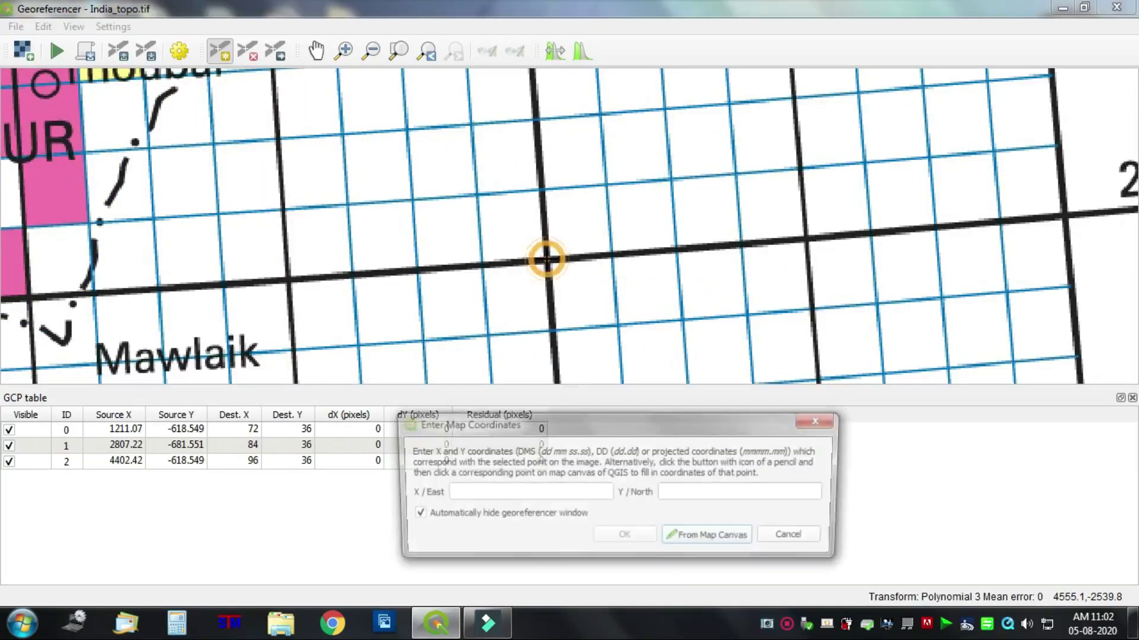
click(498, 493)
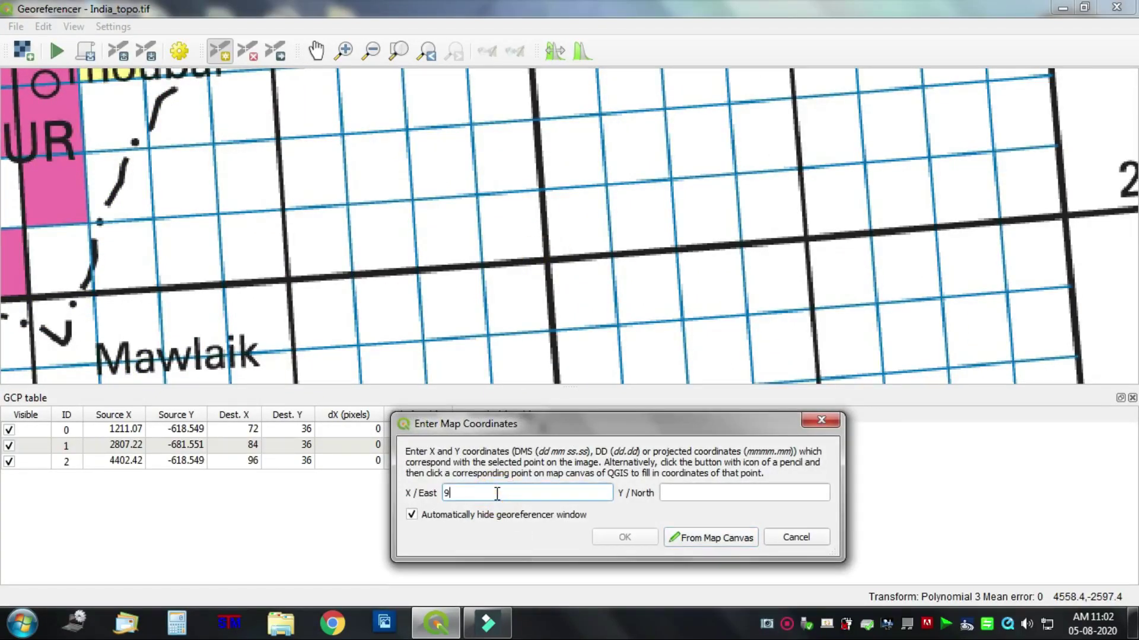
click(689, 493)
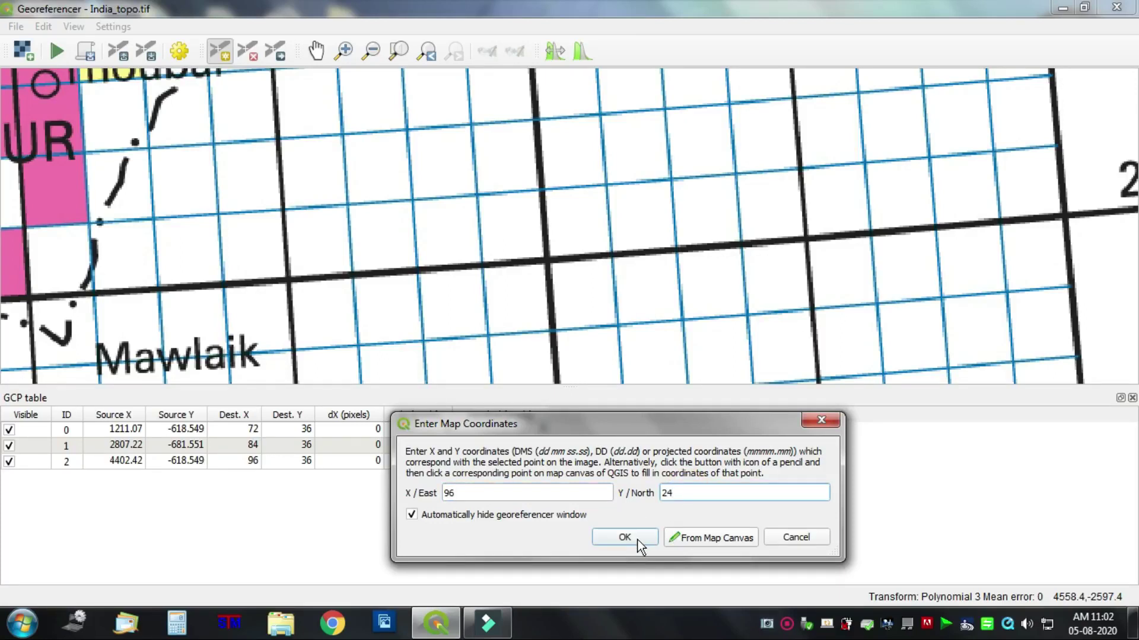
click(631, 537)
Add a ground control point where the 96° meridian crosses the 16° parallel, with X/East 96 and Y/North 16.
scroll(838, 327, down, 1)
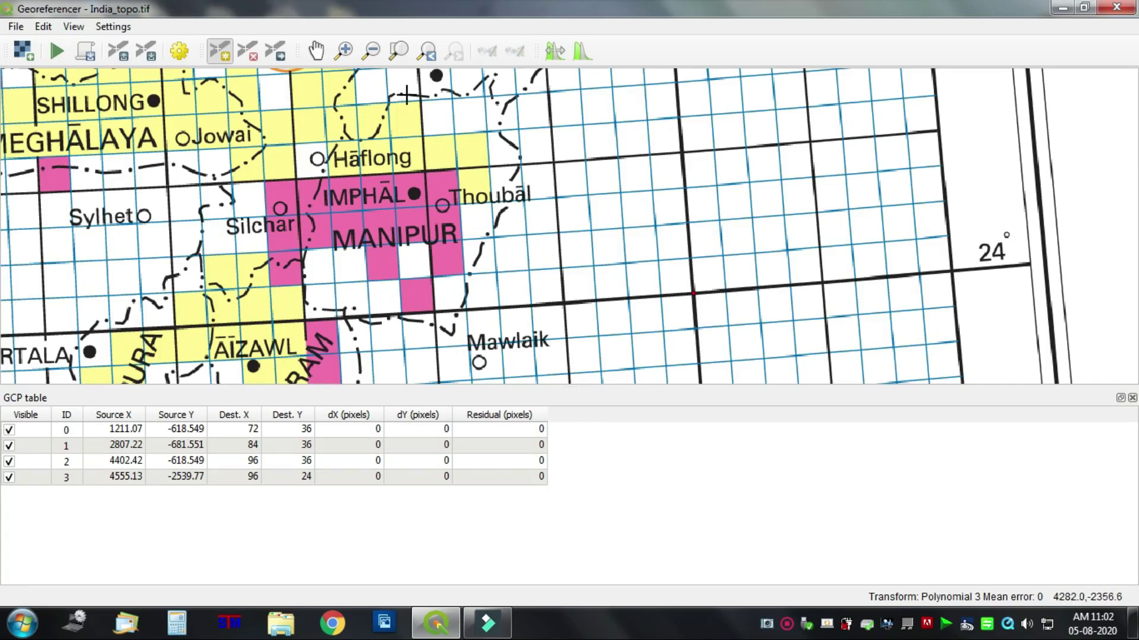
click(316, 51)
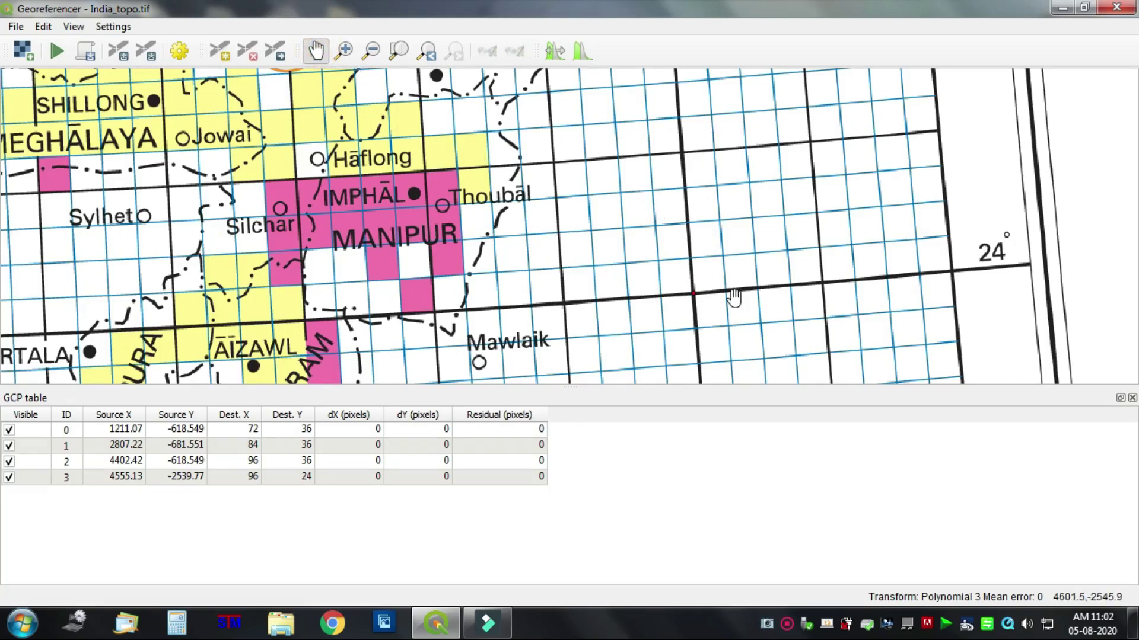
scroll(734, 297, down, 3)
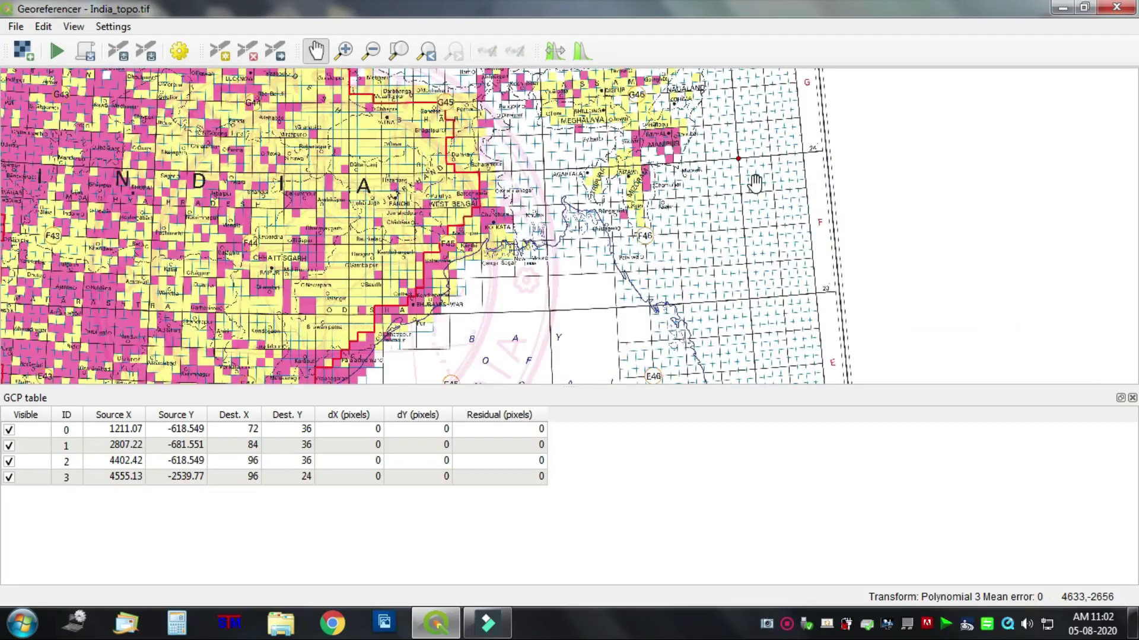
scroll(775, 337, up, 4)
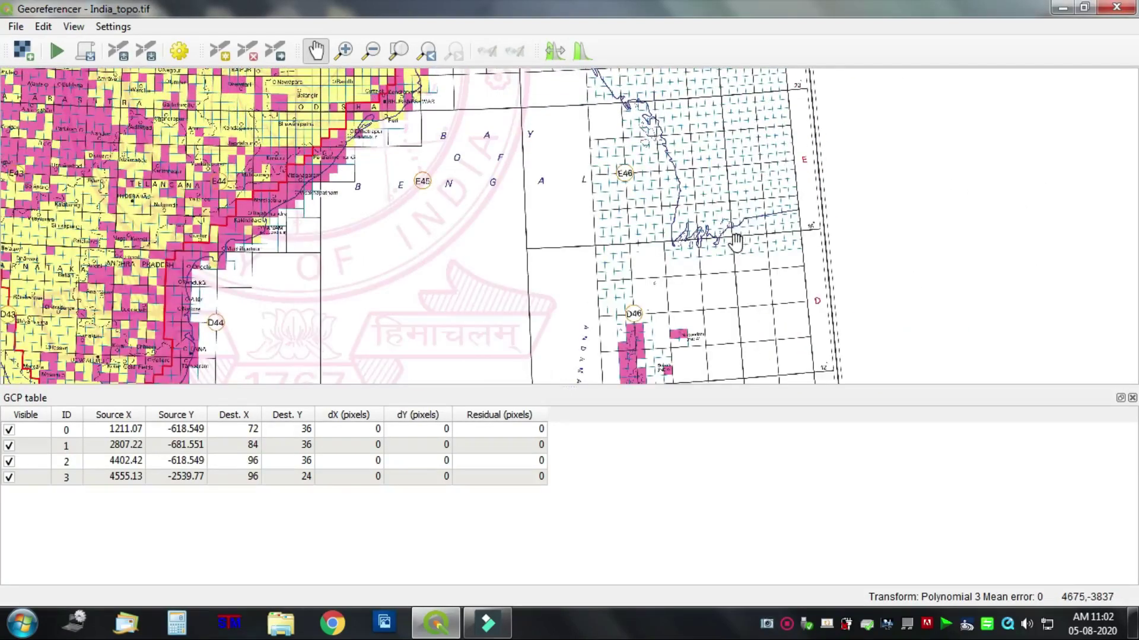
drag(737, 284, 688, 279)
scroll(688, 275, up, 2)
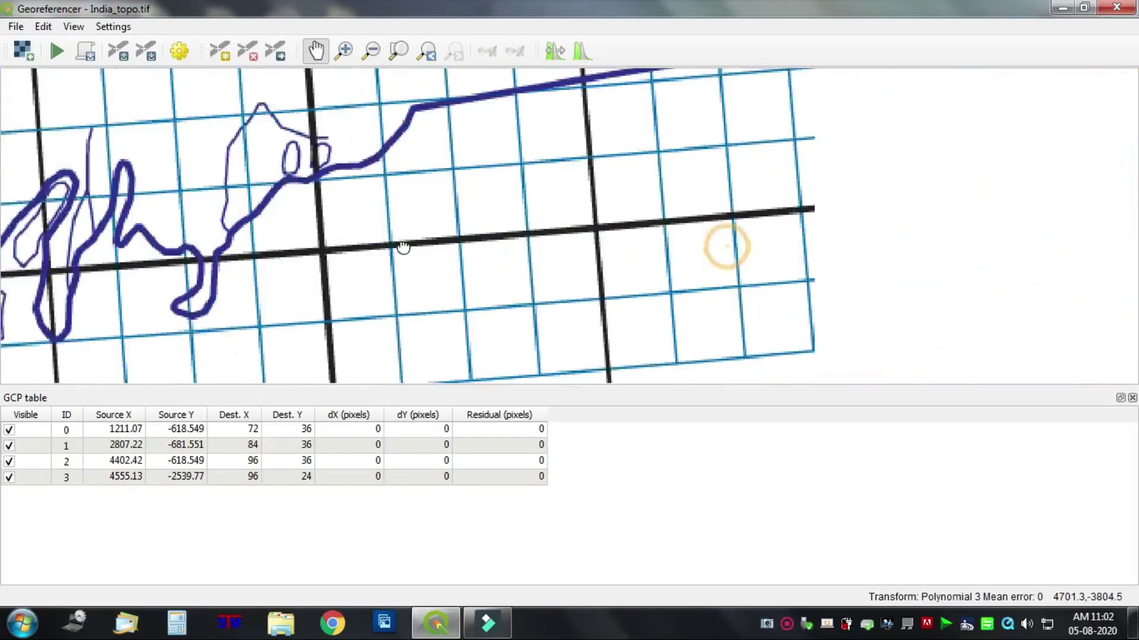
click(220, 51)
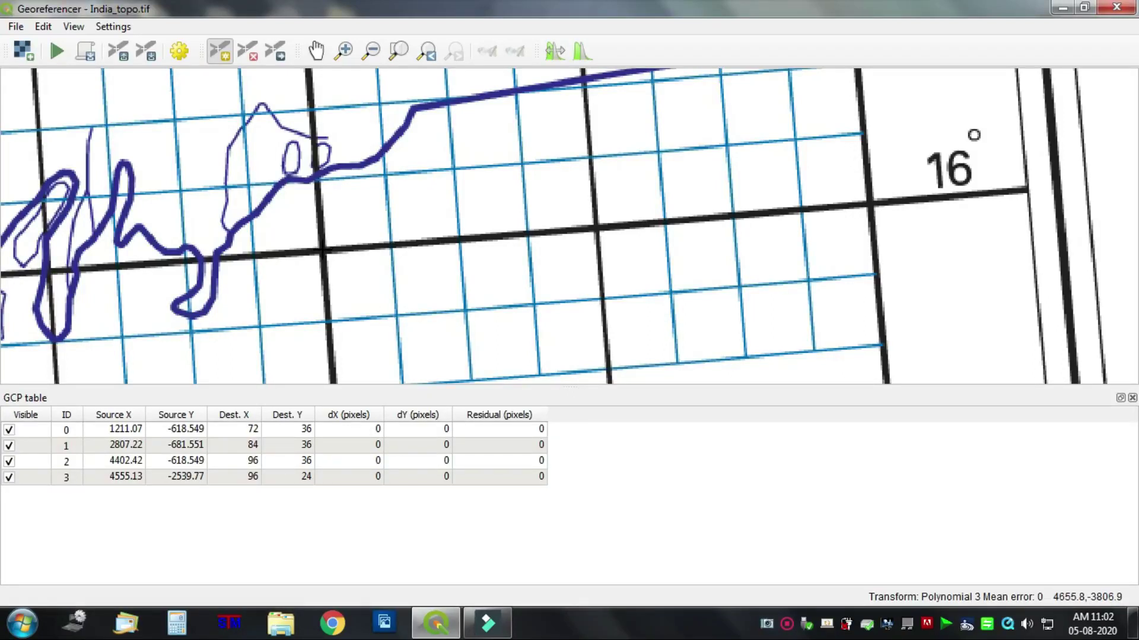
click(322, 250)
click(519, 497)
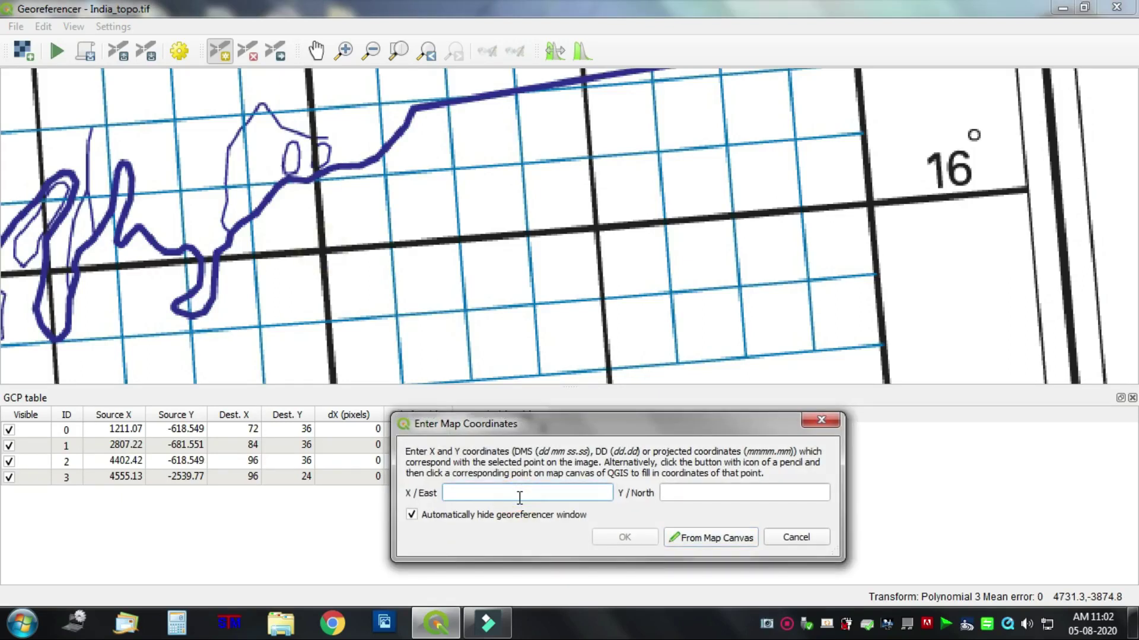
click(671, 488)
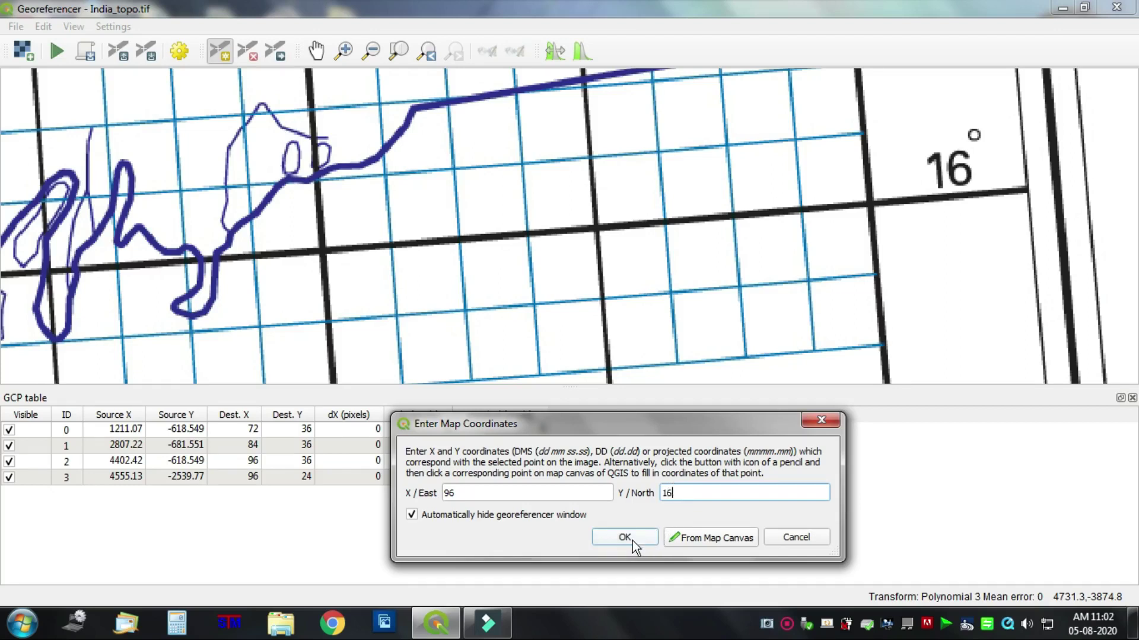
text(16)
click(632, 541)
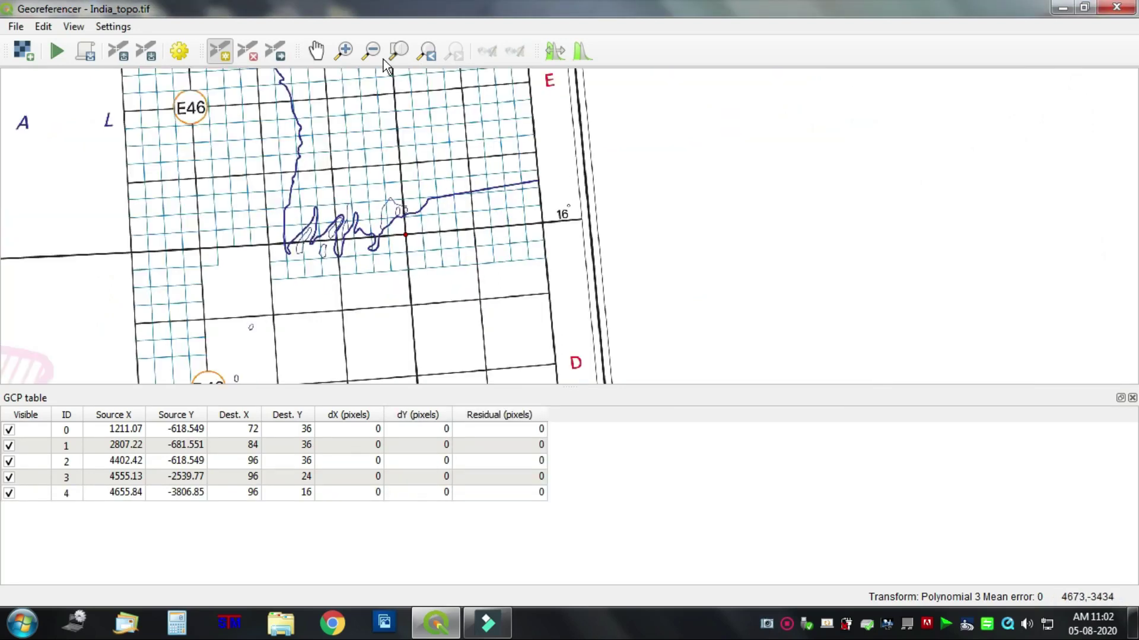
Add a ground control point where the 90° meridian crosses the 8° parallel, with X/East 90 and Y/North 8.
click(315, 51)
drag(381, 295, 846, 203)
drag(810, 284, 670, 253)
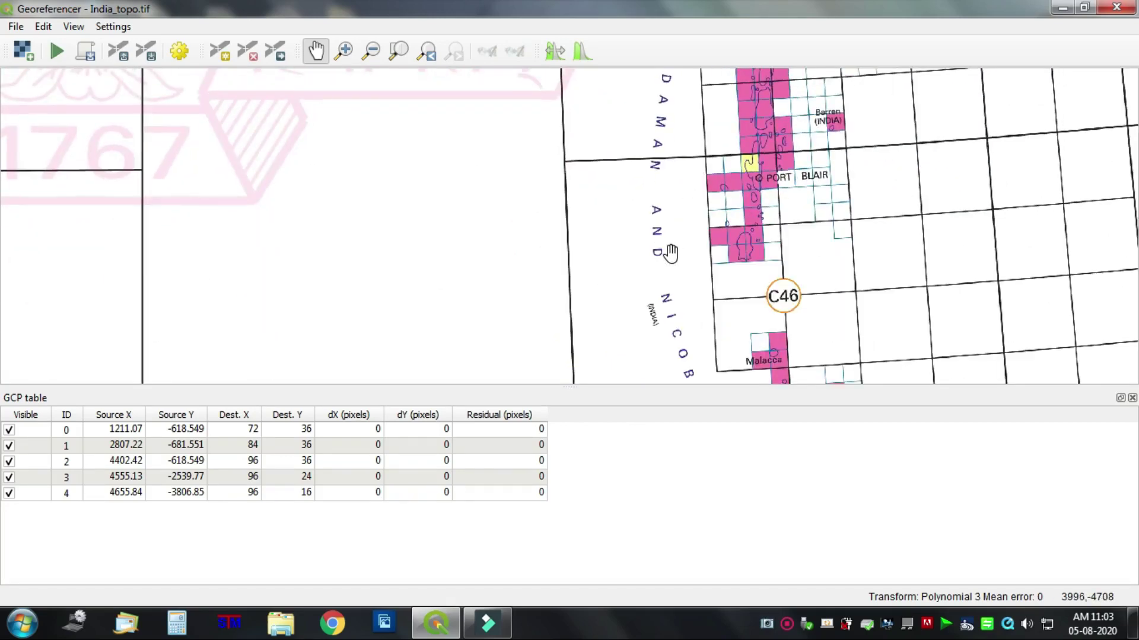
scroll(670, 253, down, 2)
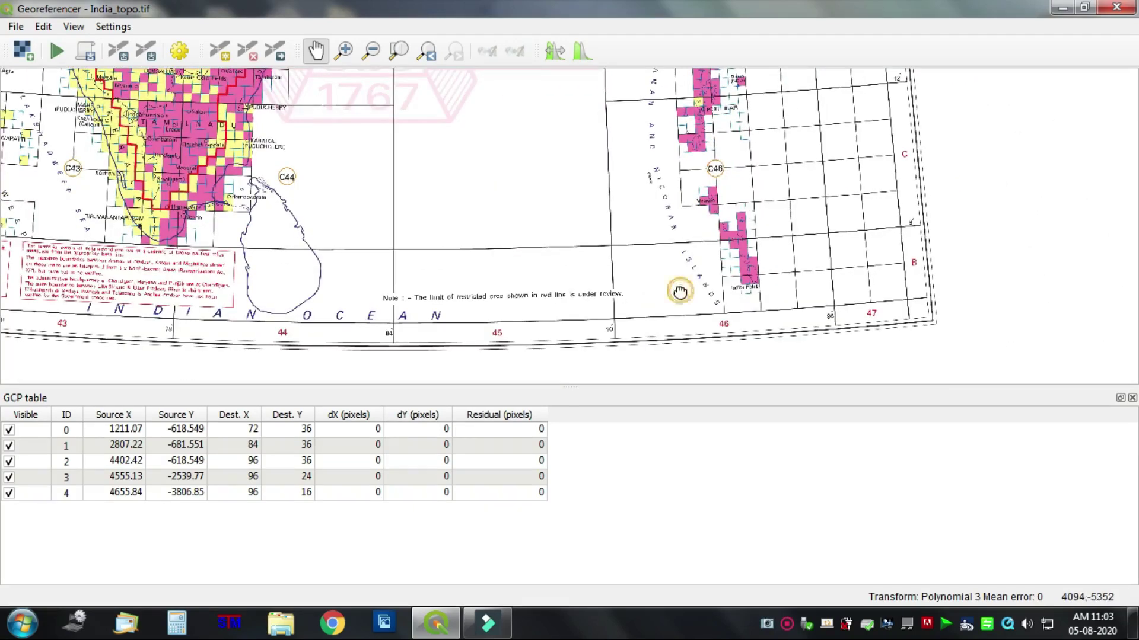
scroll(666, 249, up, 3)
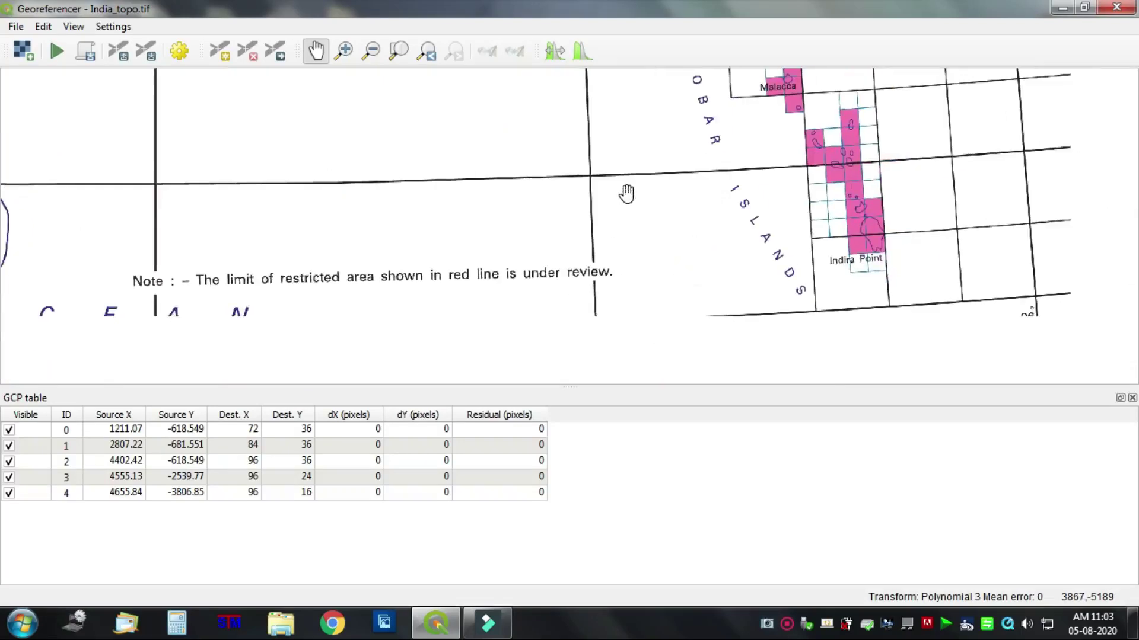
drag(643, 211, 788, 226)
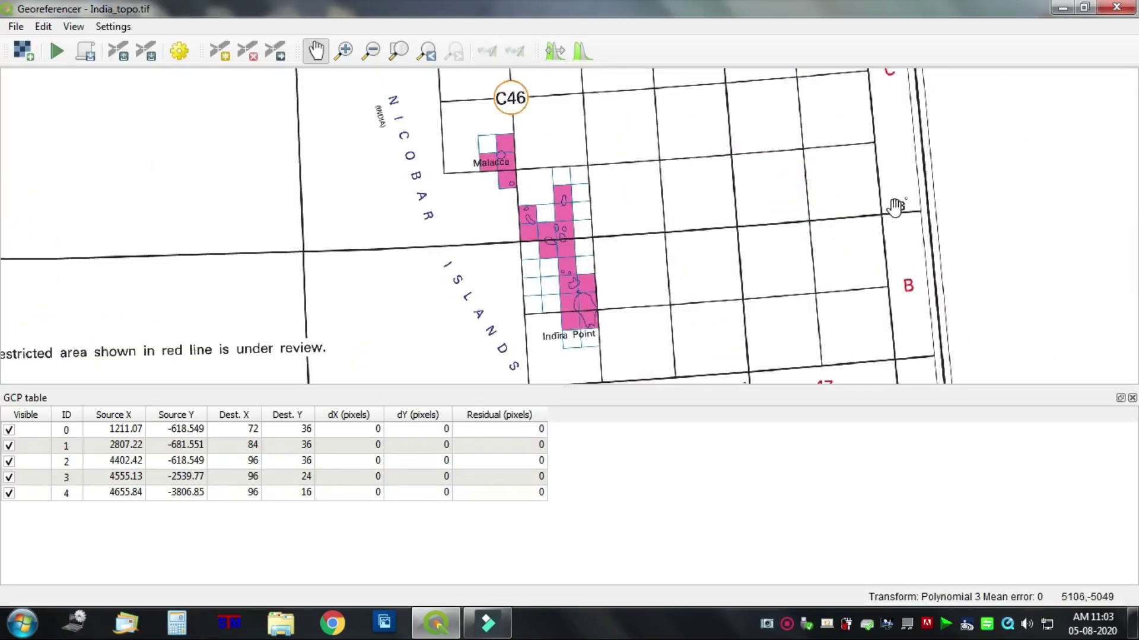
drag(584, 248, 756, 147)
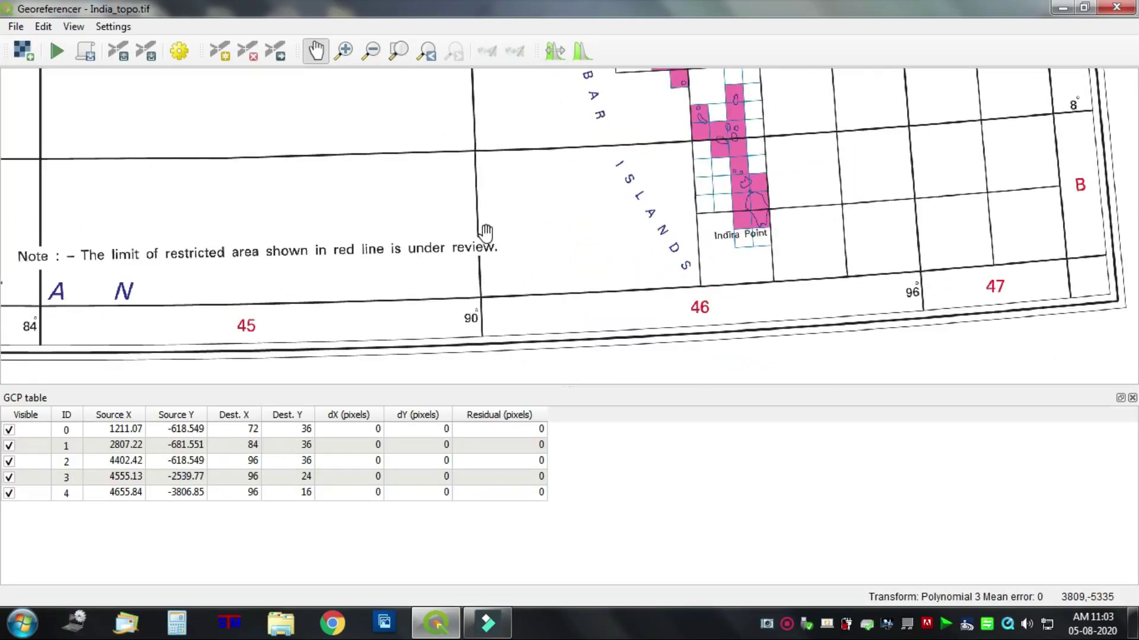
drag(485, 231, 487, 251)
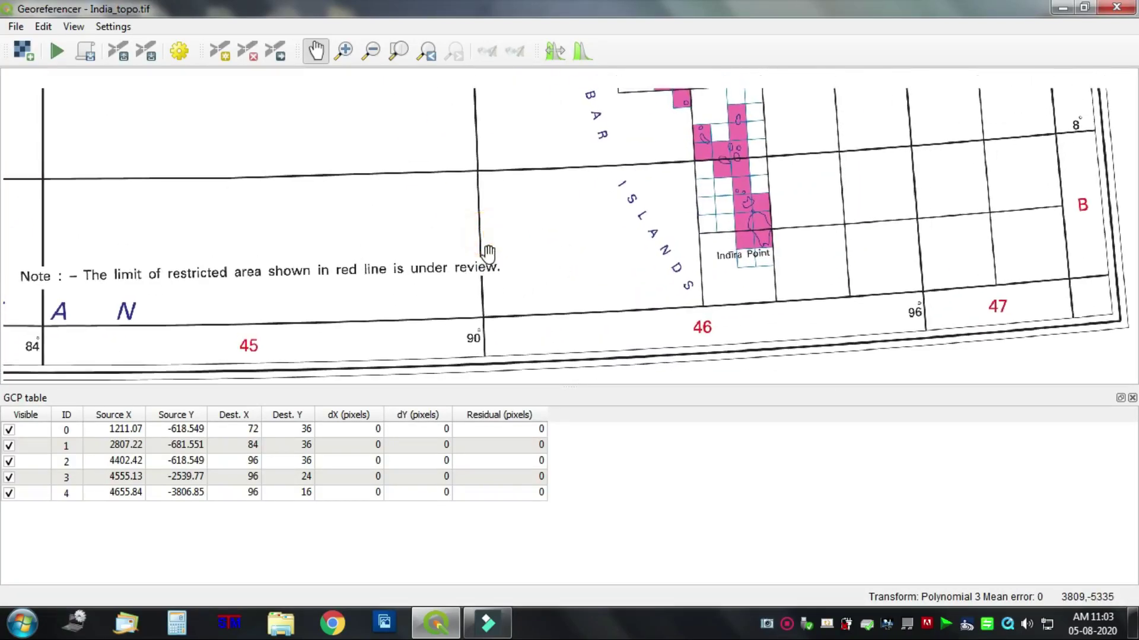
click(220, 52)
scroll(452, 155, up, 2)
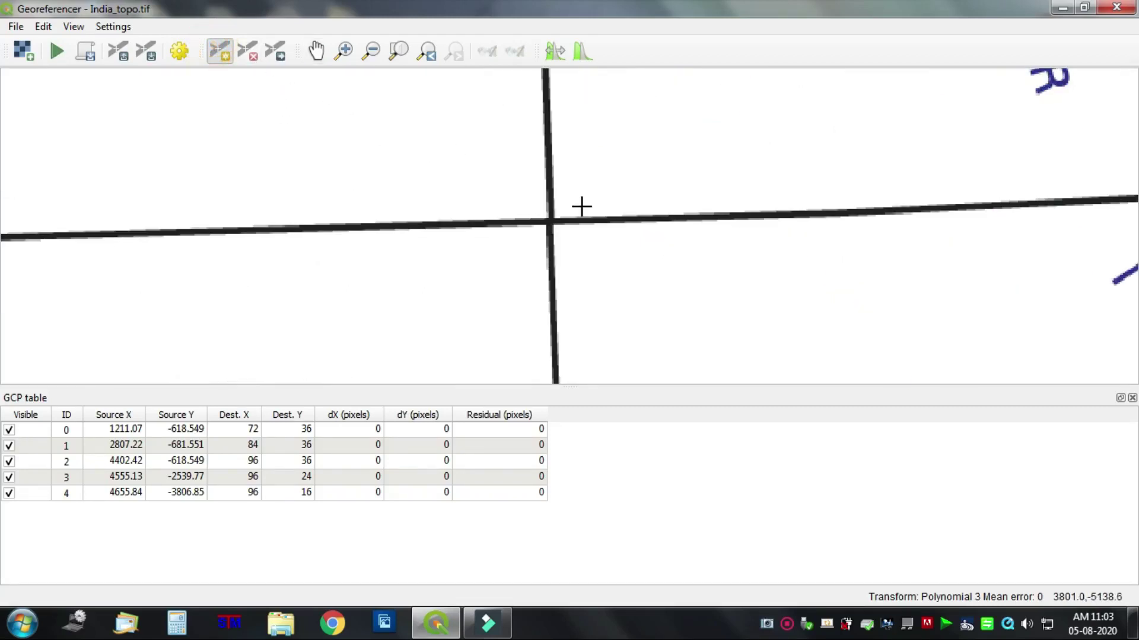
click(549, 221)
click(467, 491)
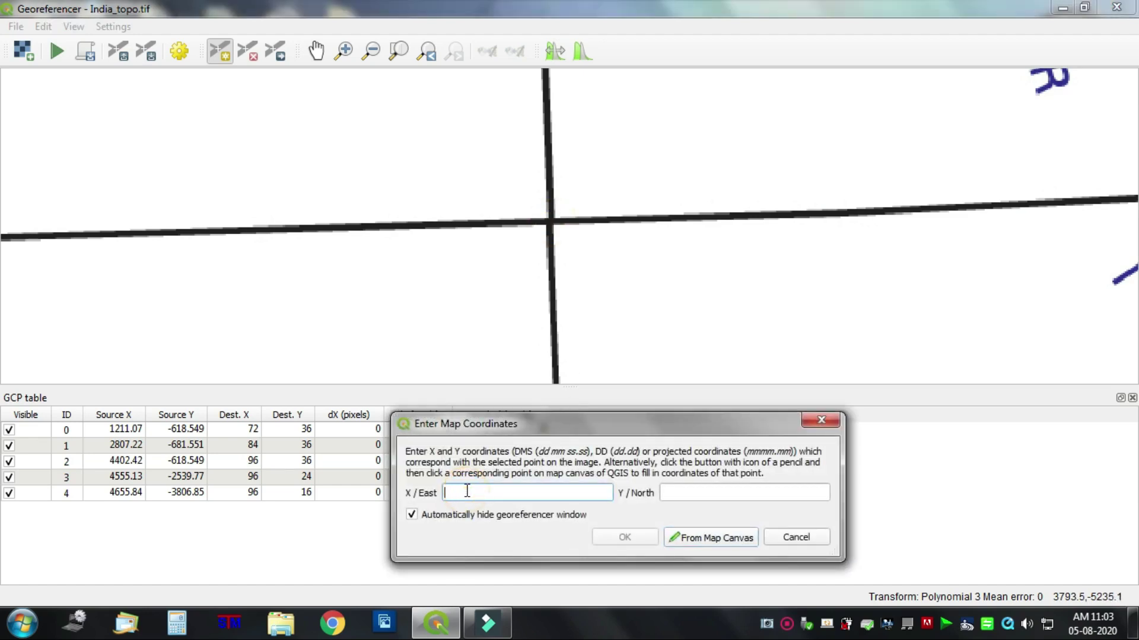
click(700, 488)
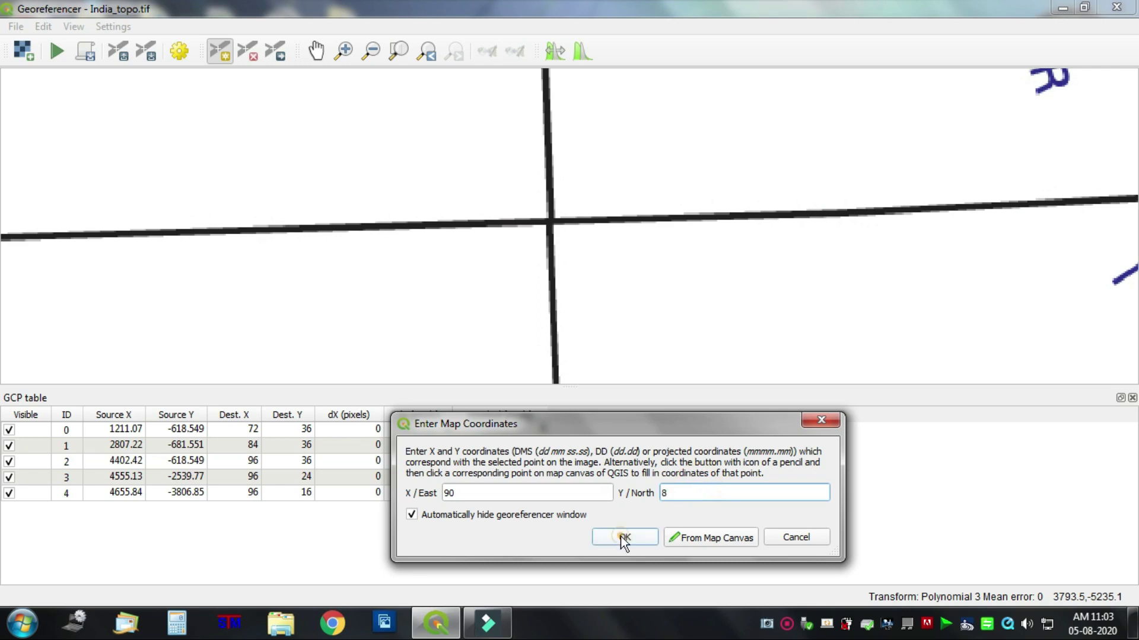
click(623, 537)
Add a ground control point where the 78° meridian crosses the 8° parallel, with X/East 78 and Y/North 8.
click(316, 52)
scroll(419, 190, down, 5)
scroll(727, 226, up, 6)
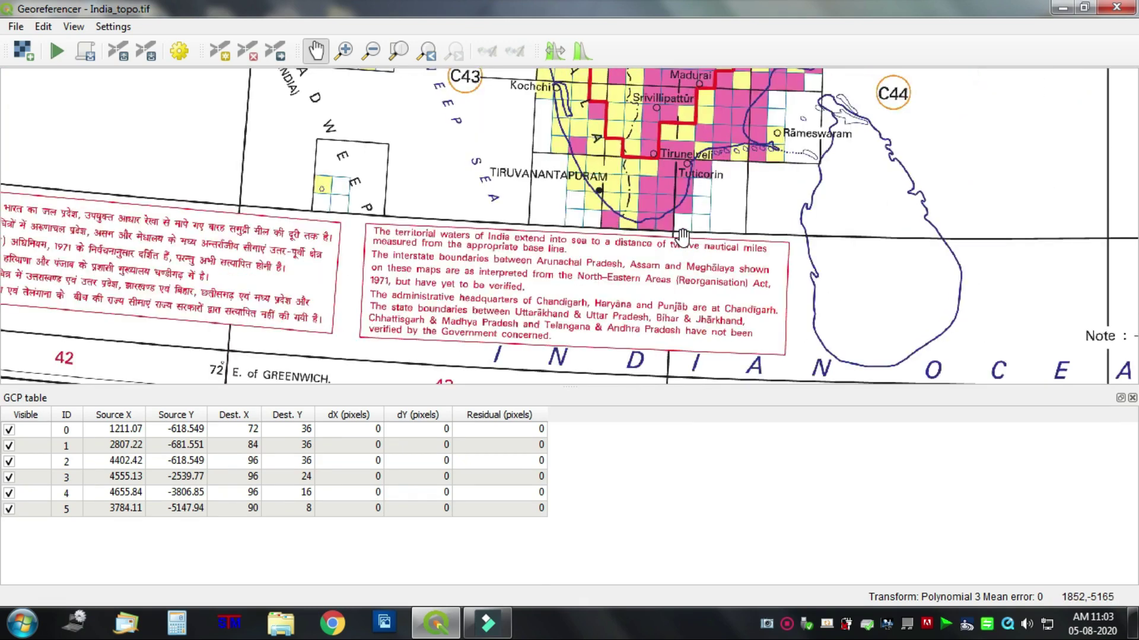
drag(515, 224, 578, 154)
drag(824, 222, 719, 317)
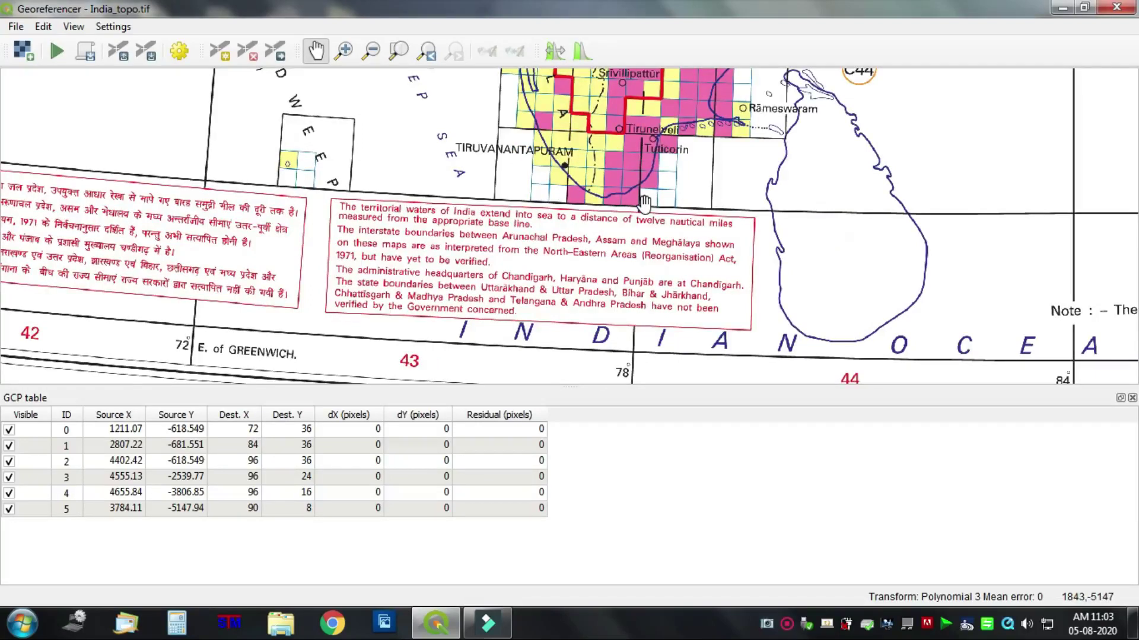
scroll(643, 204, up, 1)
click(230, 46)
scroll(644, 205, up, 1)
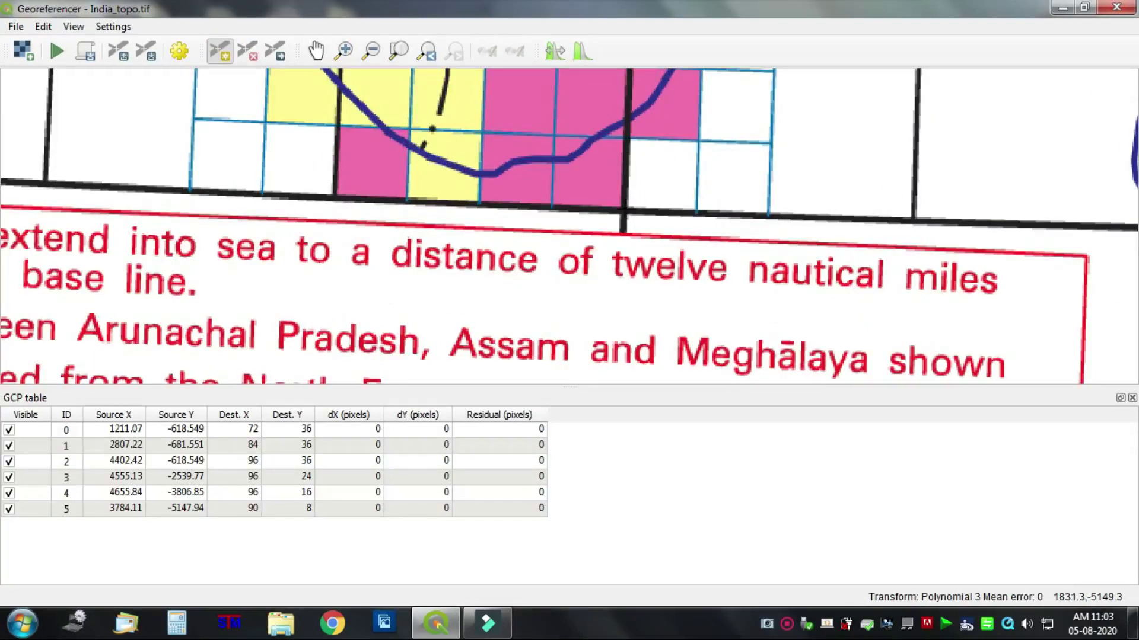
click(624, 209)
click(475, 497)
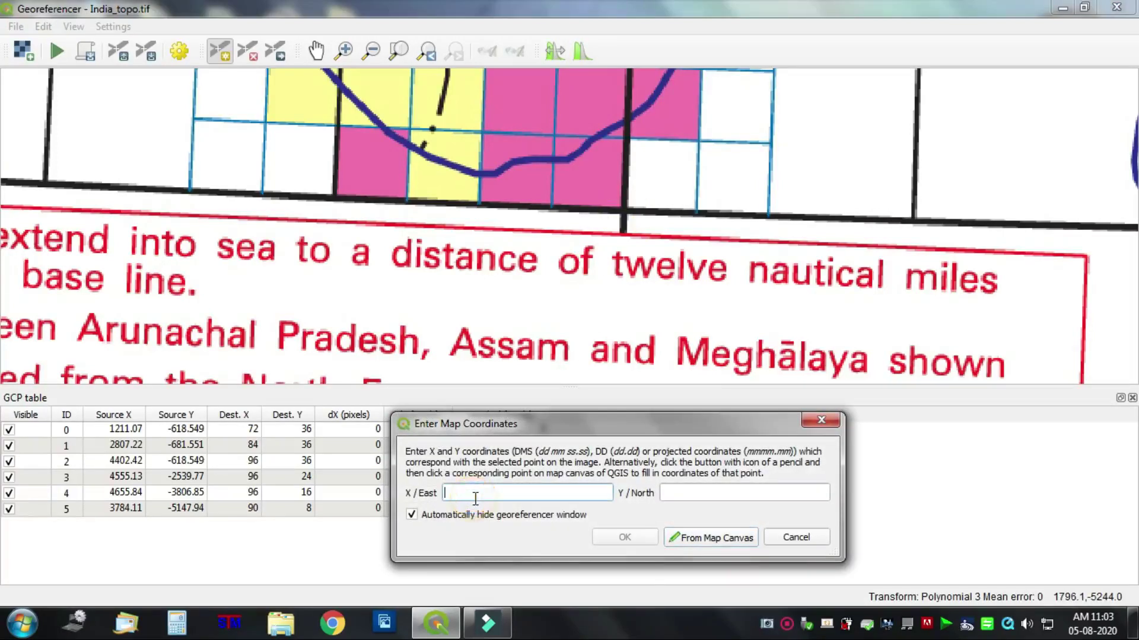
click(687, 488)
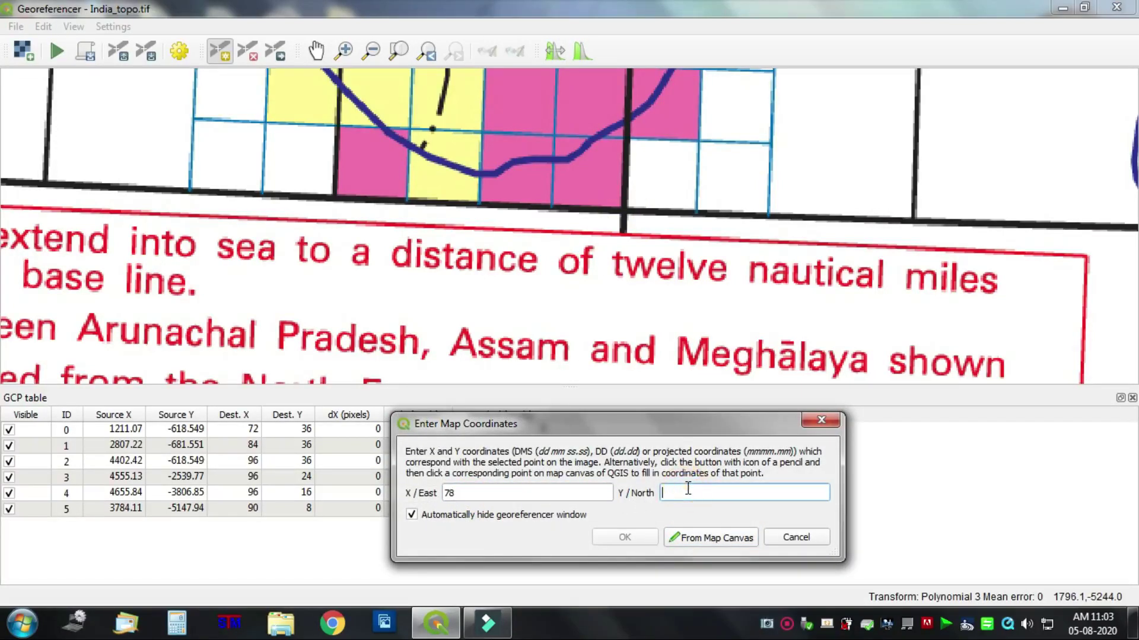
click(619, 540)
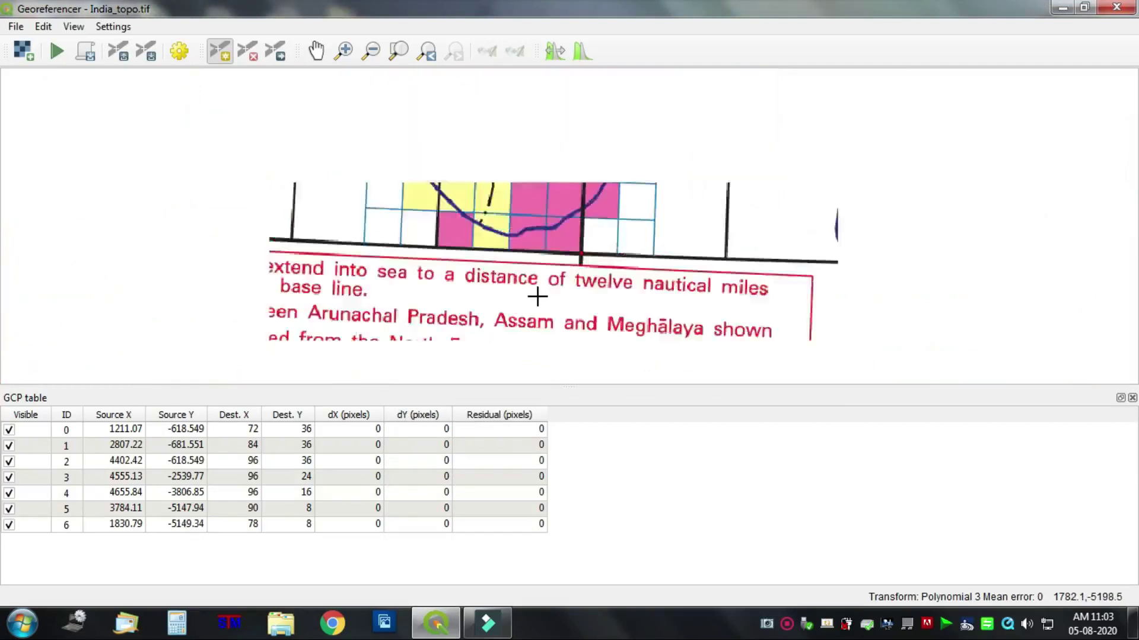
Add a ground control point where the 72° meridian crosses the 8° parallel, with X/East 72 and Y/North 8.
click(315, 51)
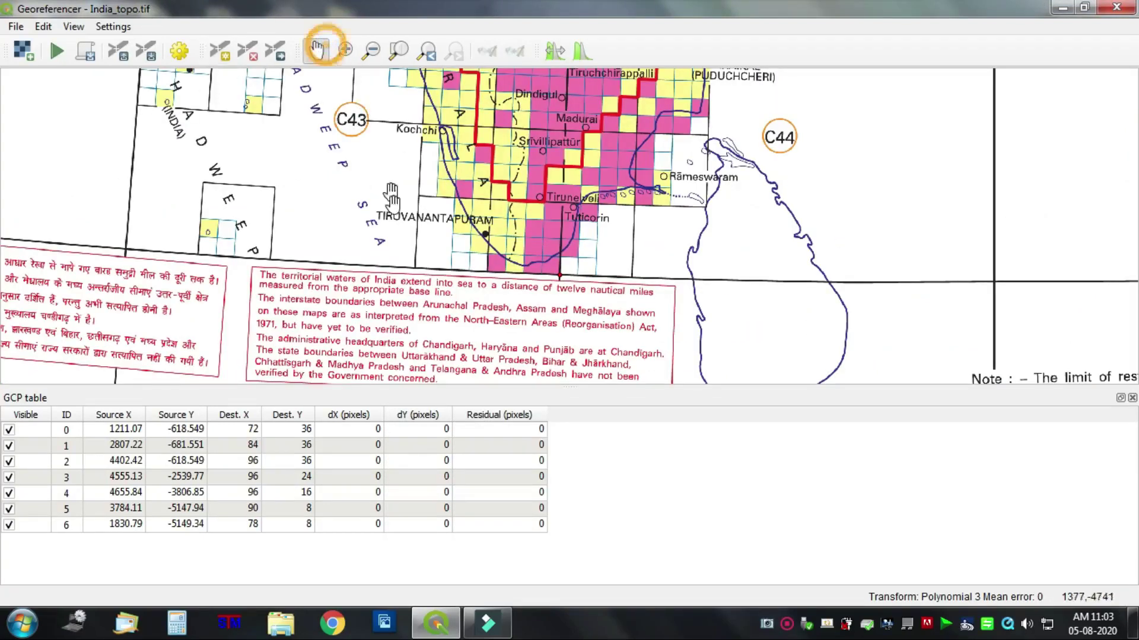
drag(107, 155, 381, 203)
drag(472, 241, 512, 284)
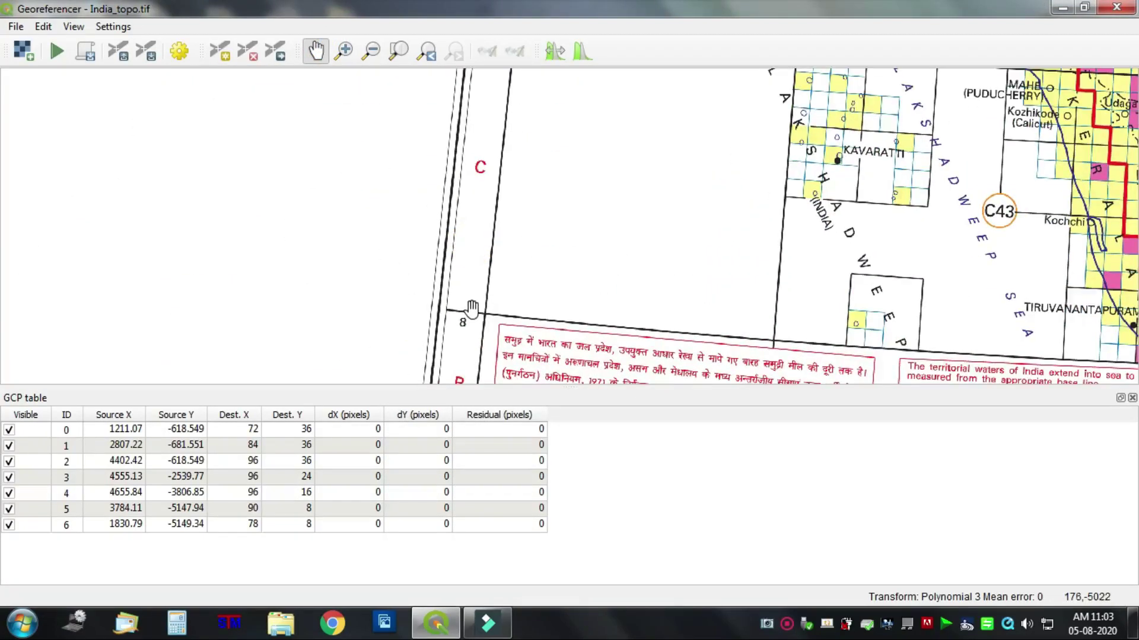
scroll(469, 311, up, 1)
drag(669, 303, 221, 147)
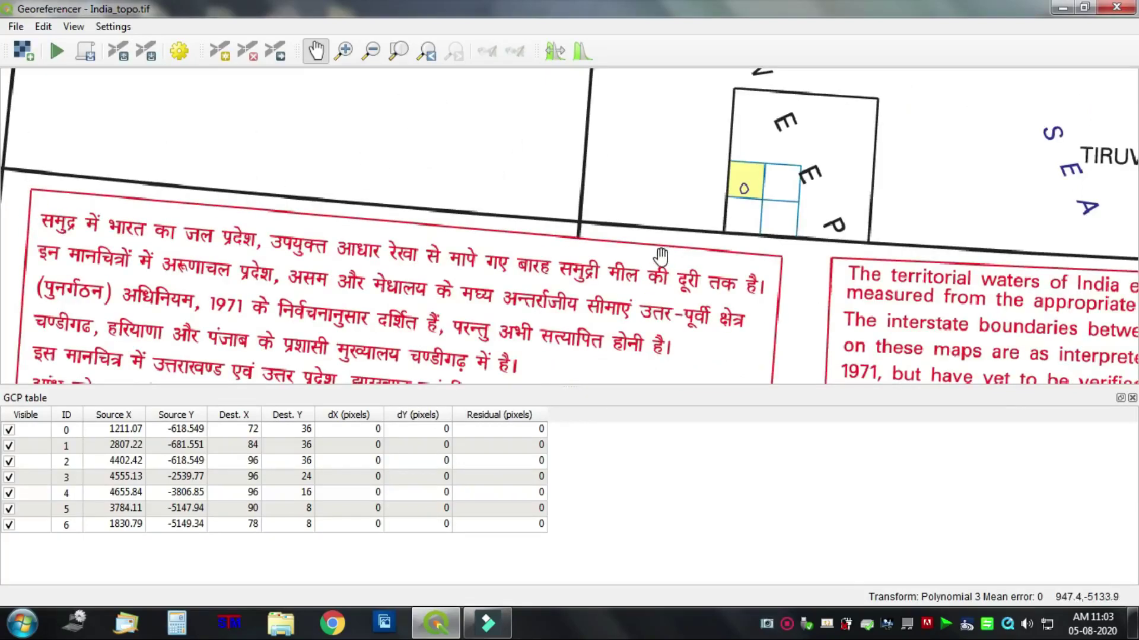
drag(647, 229, 605, 250)
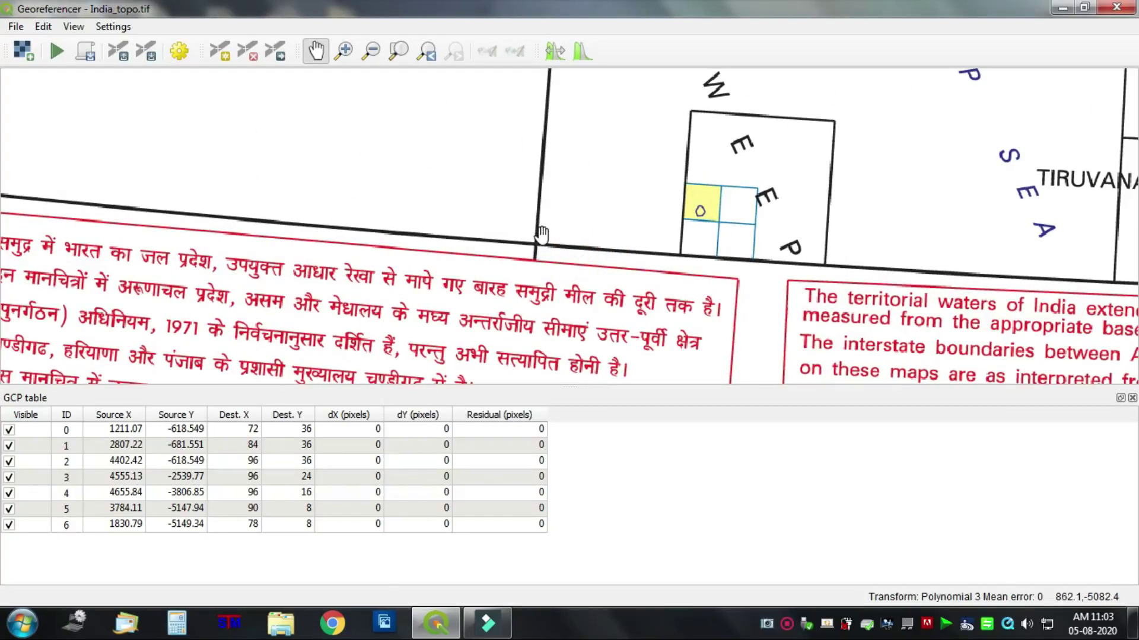
click(220, 51)
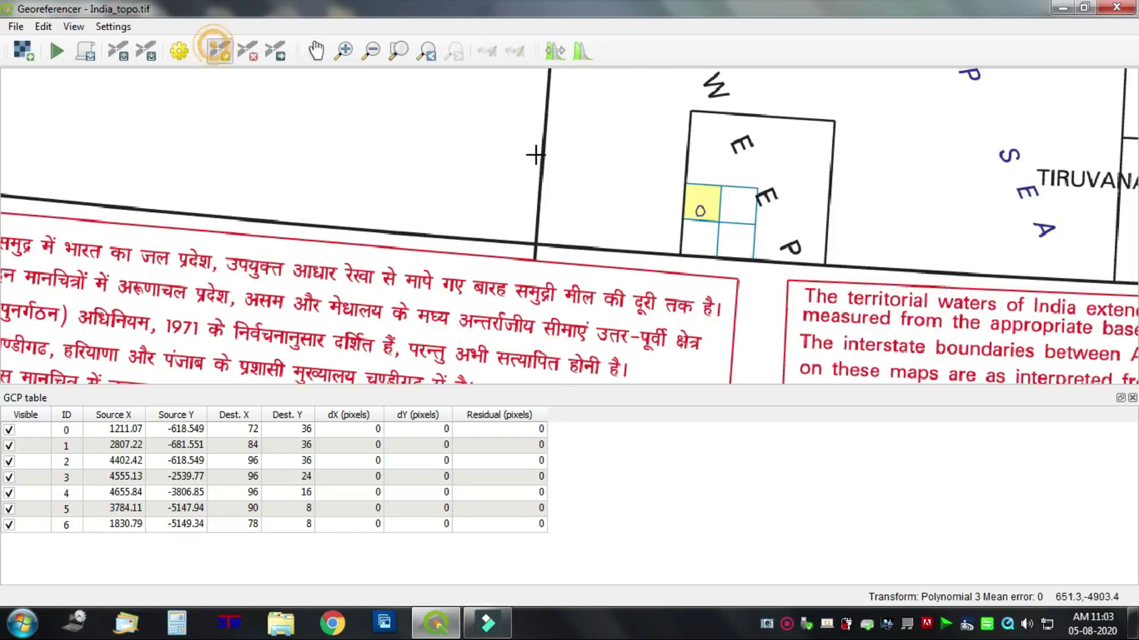
scroll(611, 224, down, 3)
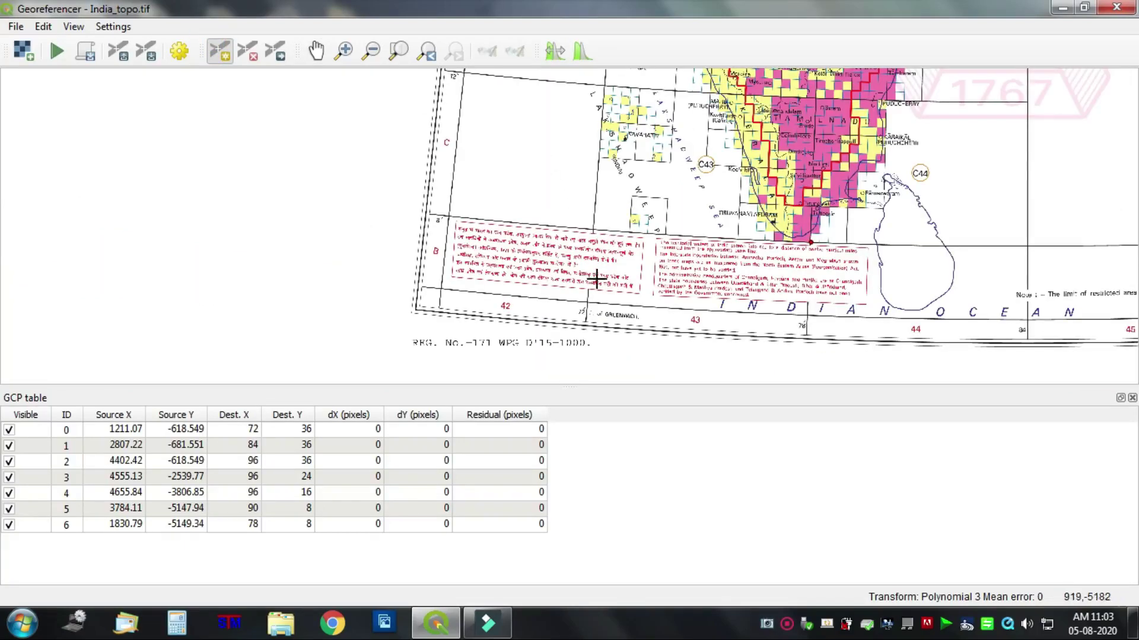
scroll(574, 287, up, 3)
scroll(608, 210, down, 3)
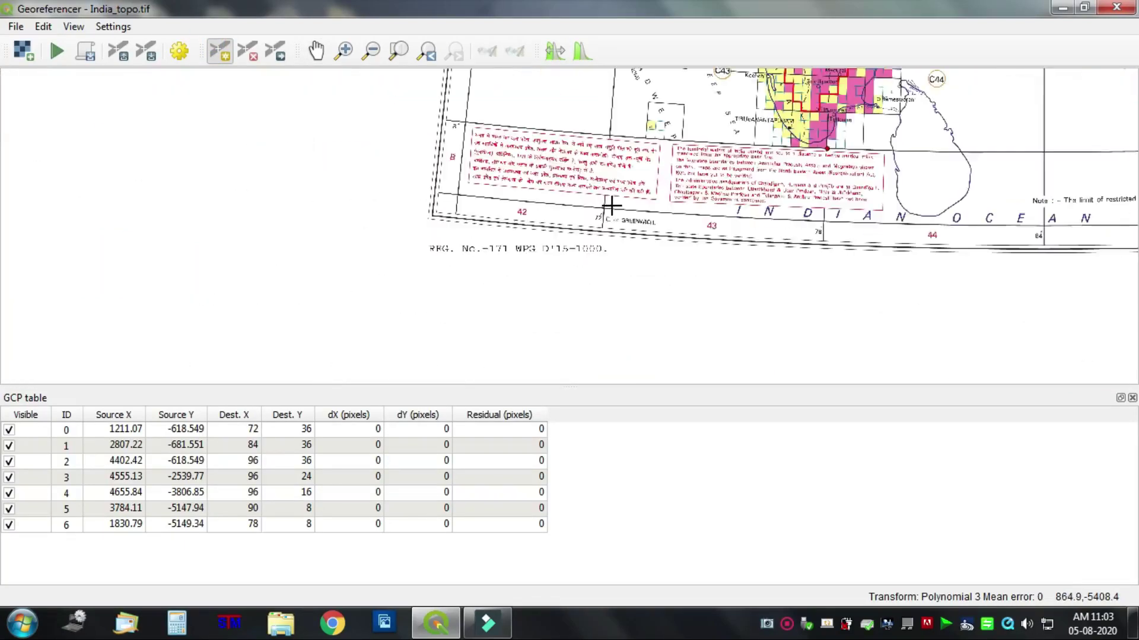
click(316, 51)
scroll(664, 123, up, 3)
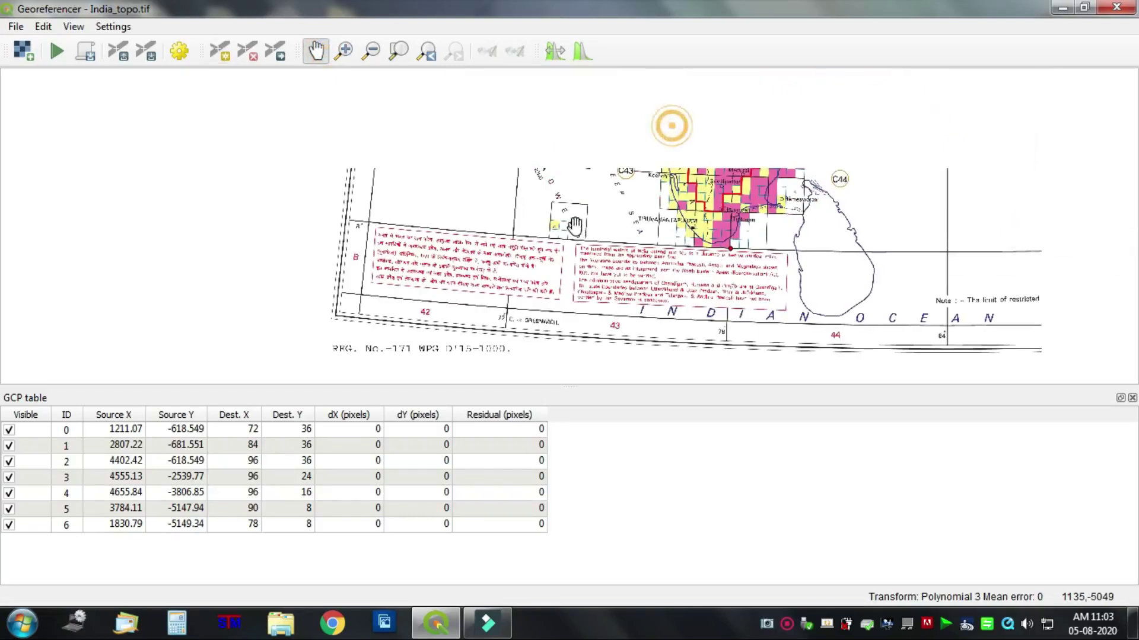
drag(350, 266, 522, 259)
scroll(521, 259, up, 2)
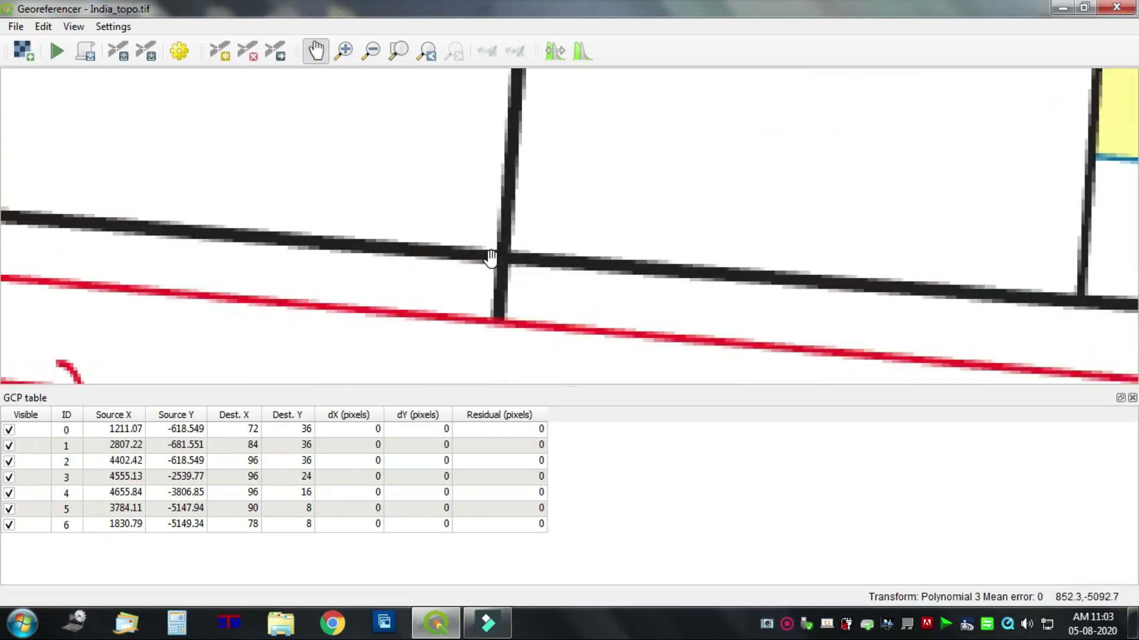
click(220, 53)
click(501, 257)
click(478, 487)
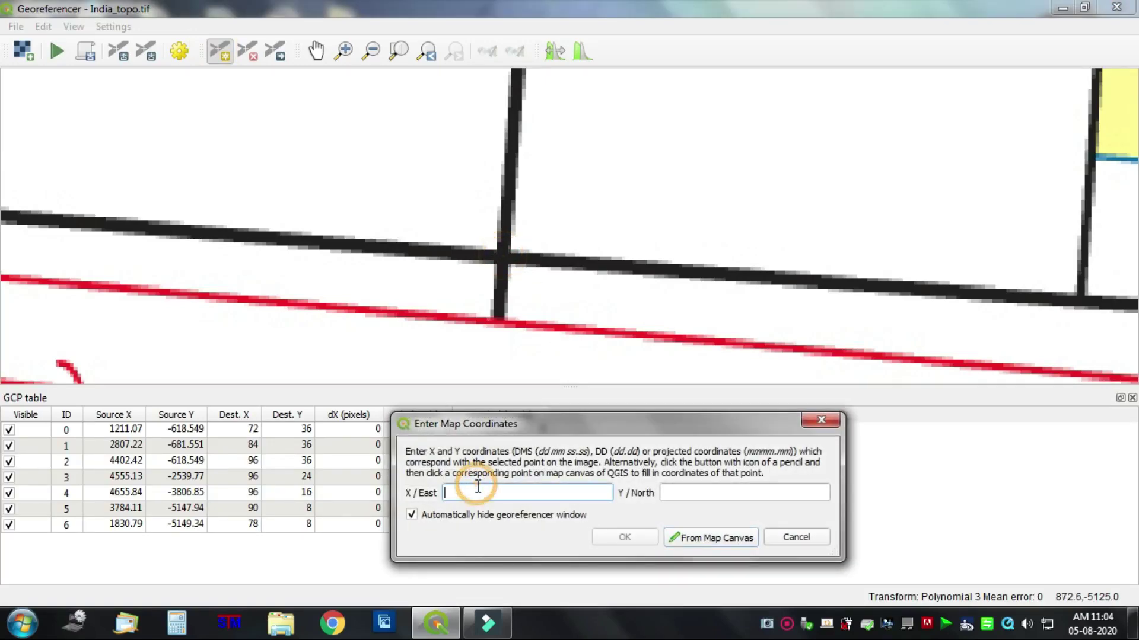
click(701, 498)
text(8)
click(627, 539)
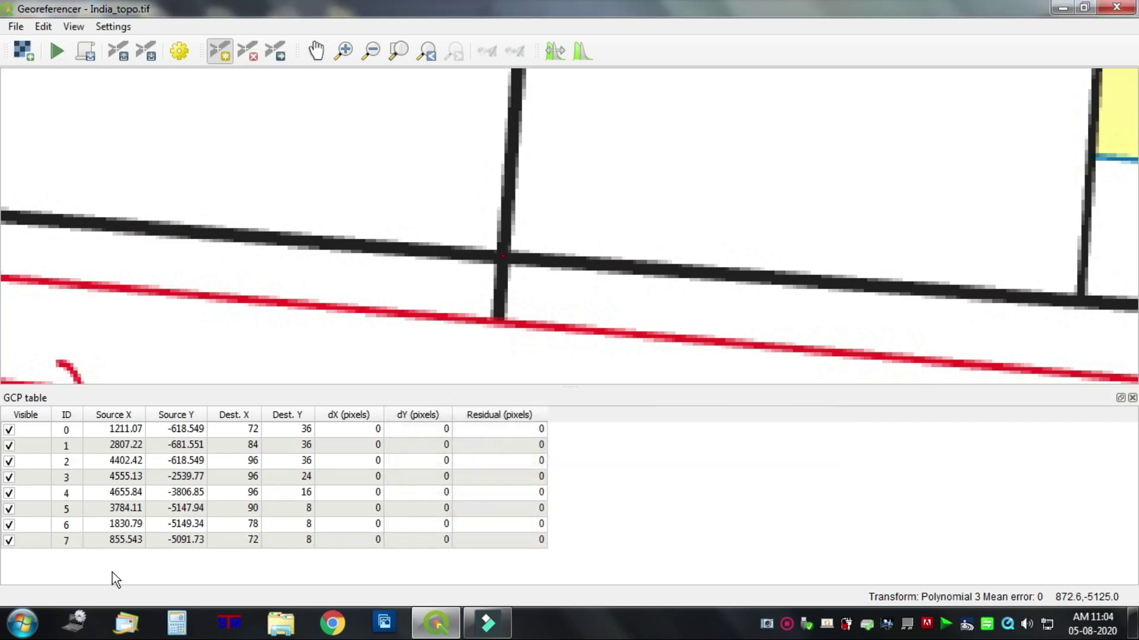
Add a ground control point where the 72° meridian crosses the 16° parallel, with X/East 72 and Y/North 16.
scroll(522, 275, down, 1)
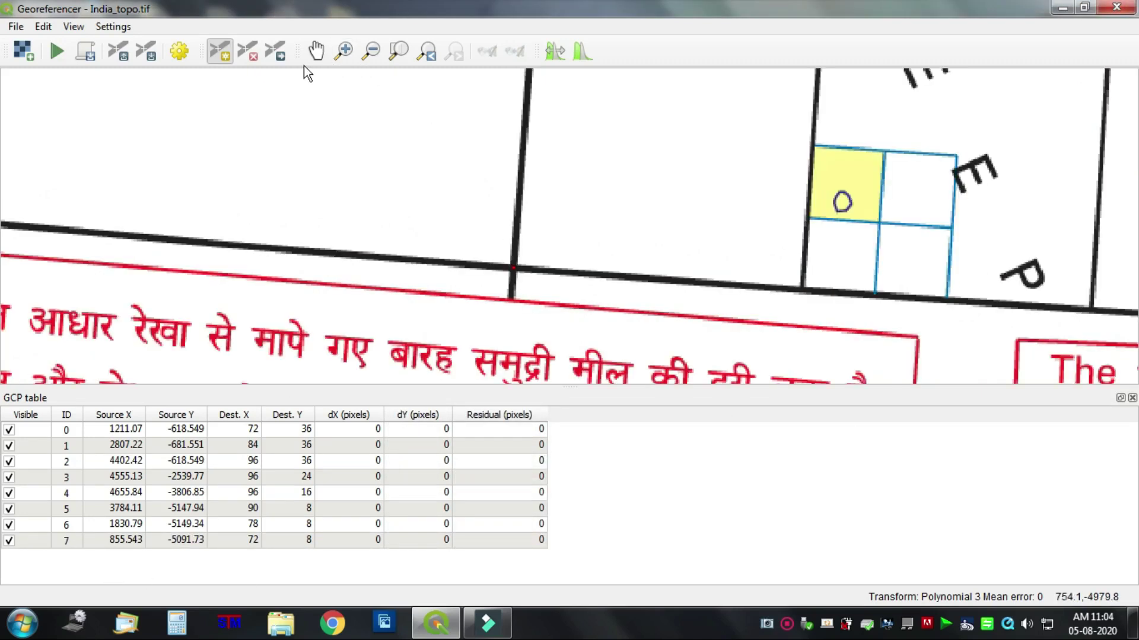
click(315, 52)
scroll(958, 218, down, 3)
scroll(604, 167, up, 3)
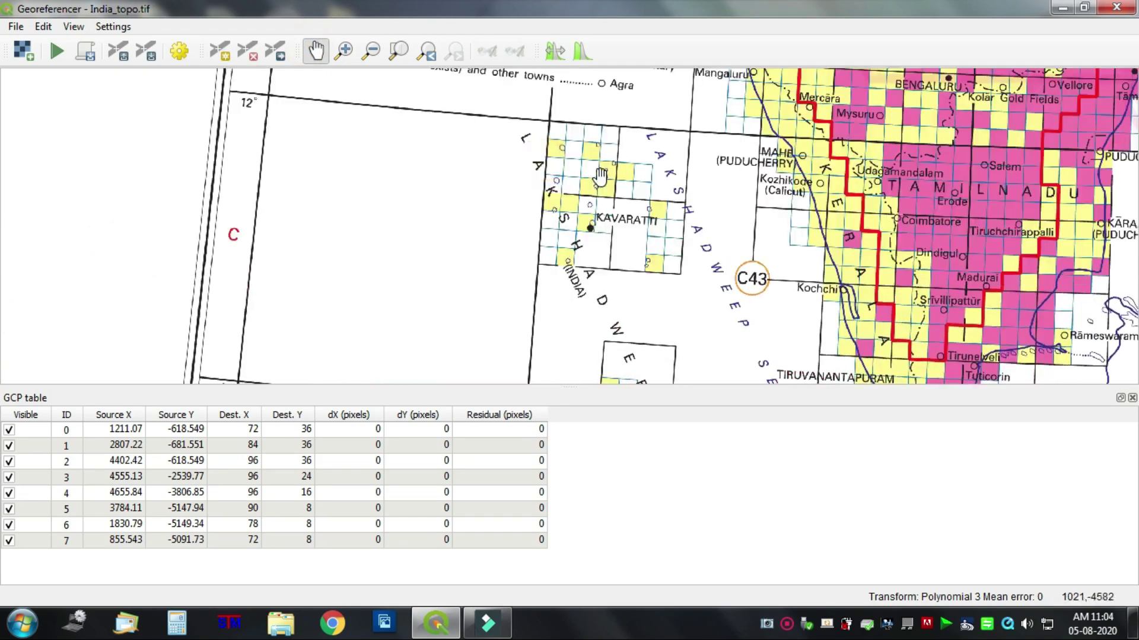
drag(603, 167, 532, 262)
scroll(529, 260, up, 1)
scroll(402, 290, up, 1)
scroll(432, 265, up, 1)
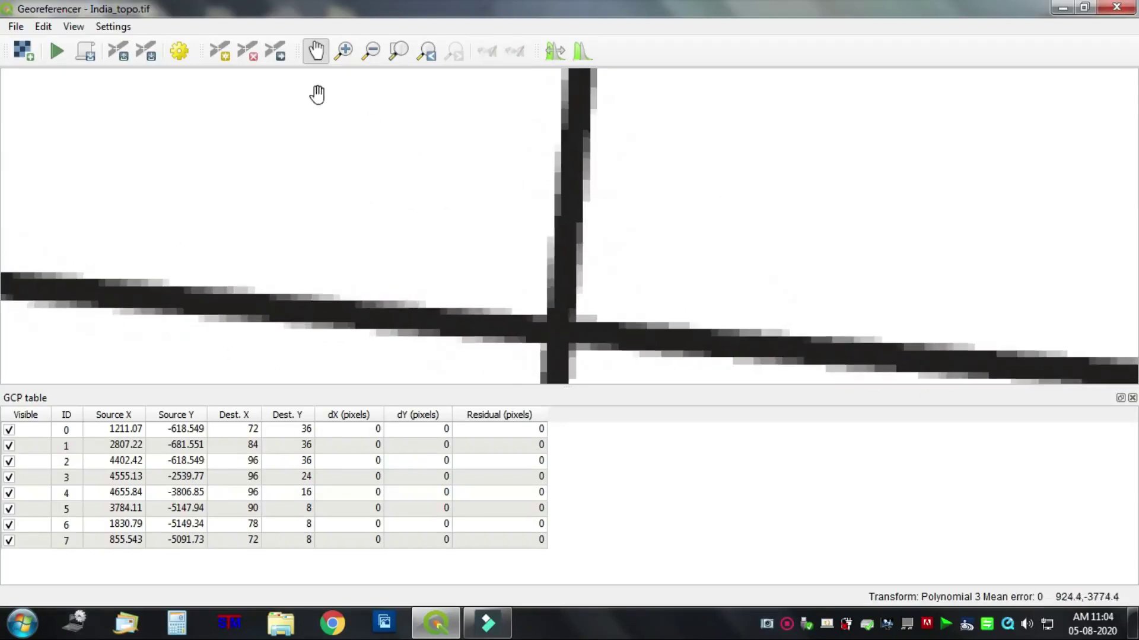
click(223, 60)
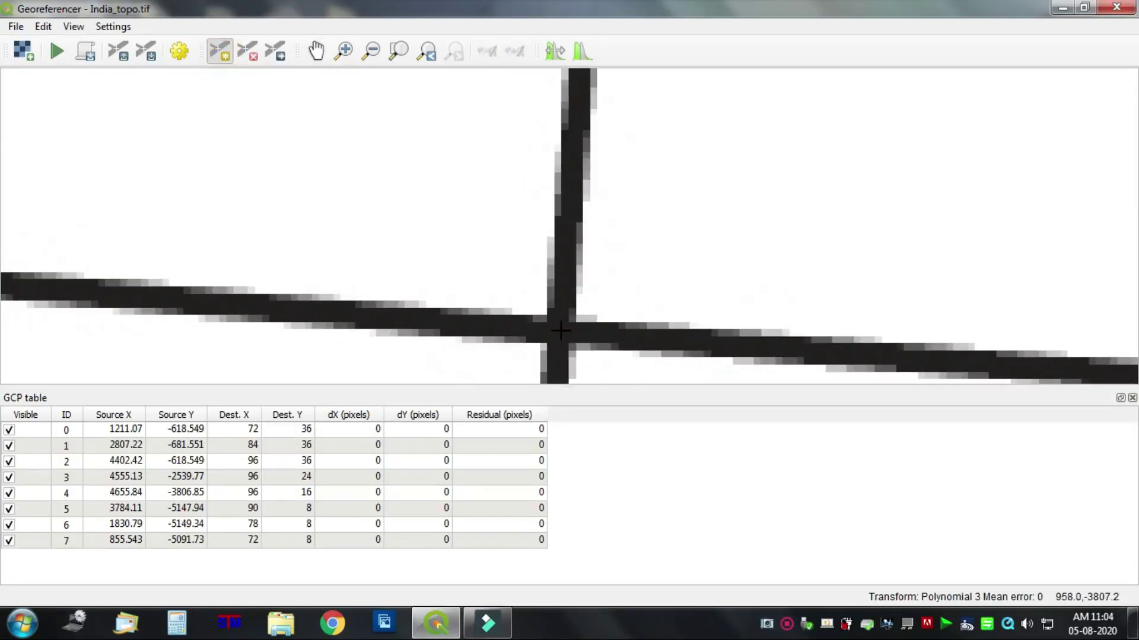
click(560, 331)
click(566, 497)
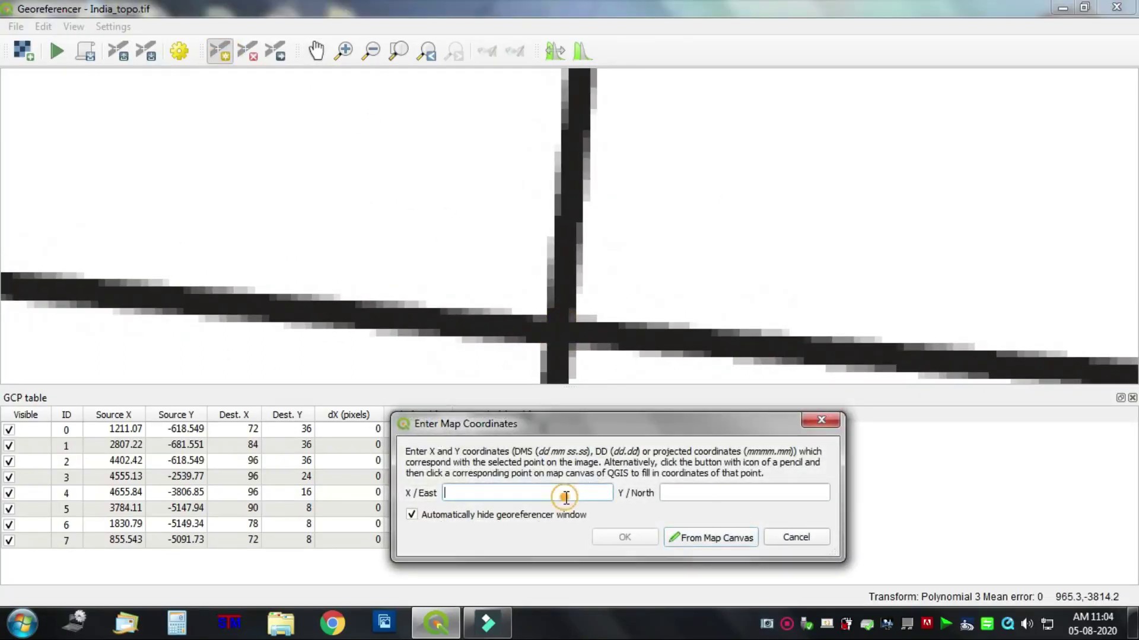
click(705, 488)
text(16)
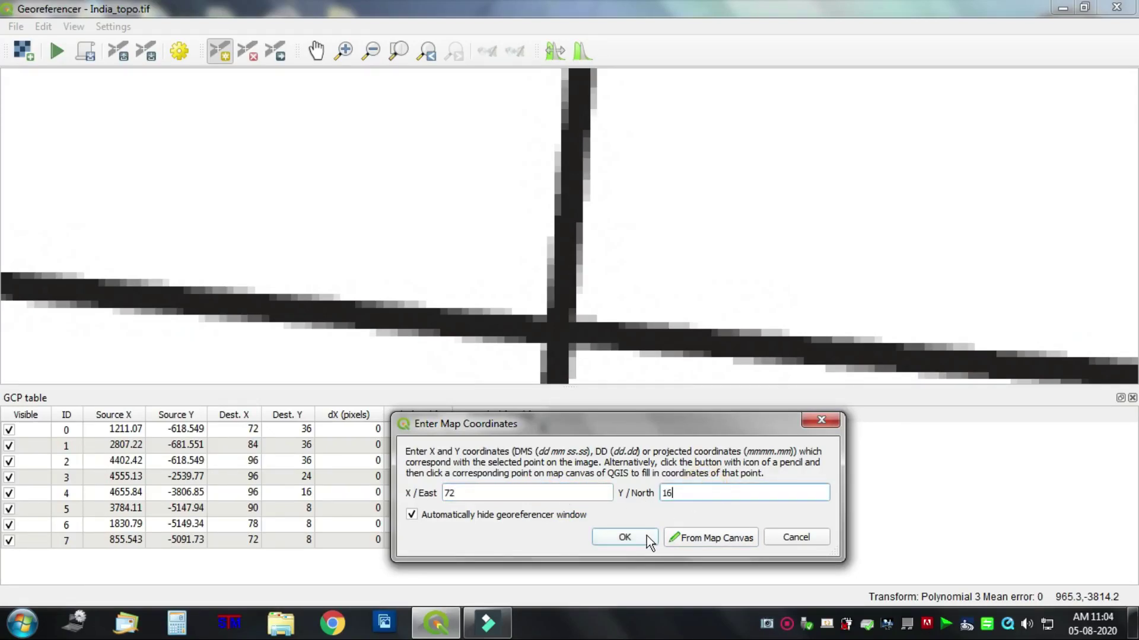
click(647, 538)
Place a ground control point on the graticule intersection along the 28° parallel, west of Bikaner.
scroll(610, 295, down, 4)
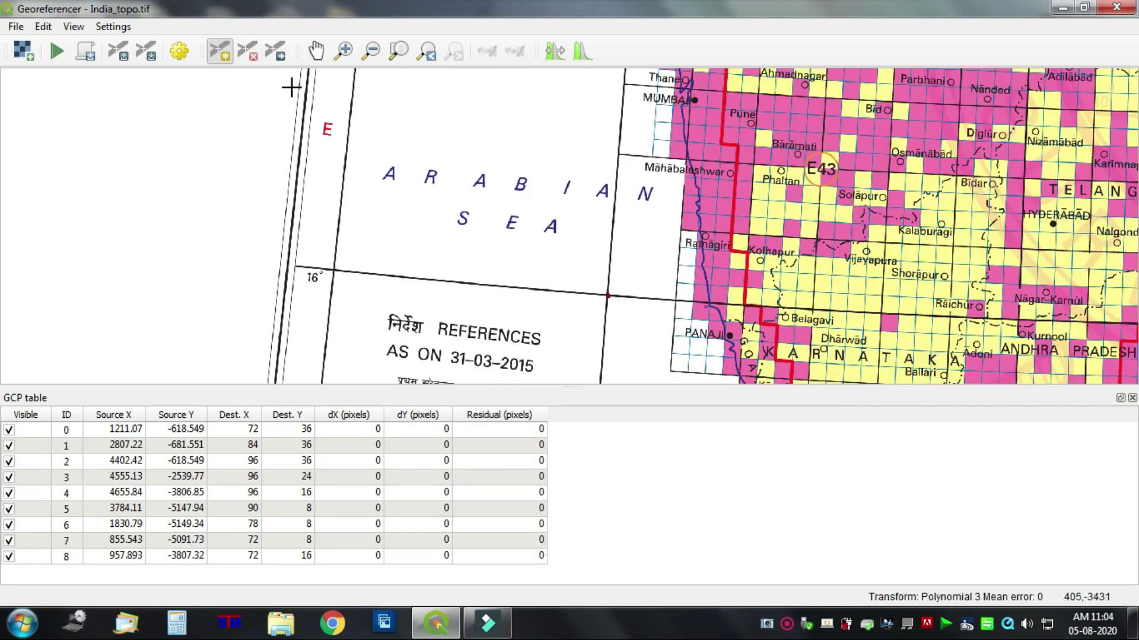
click(316, 51)
drag(379, 101, 322, 187)
drag(651, 69, 528, 296)
drag(523, 195, 521, 320)
drag(490, 178, 487, 287)
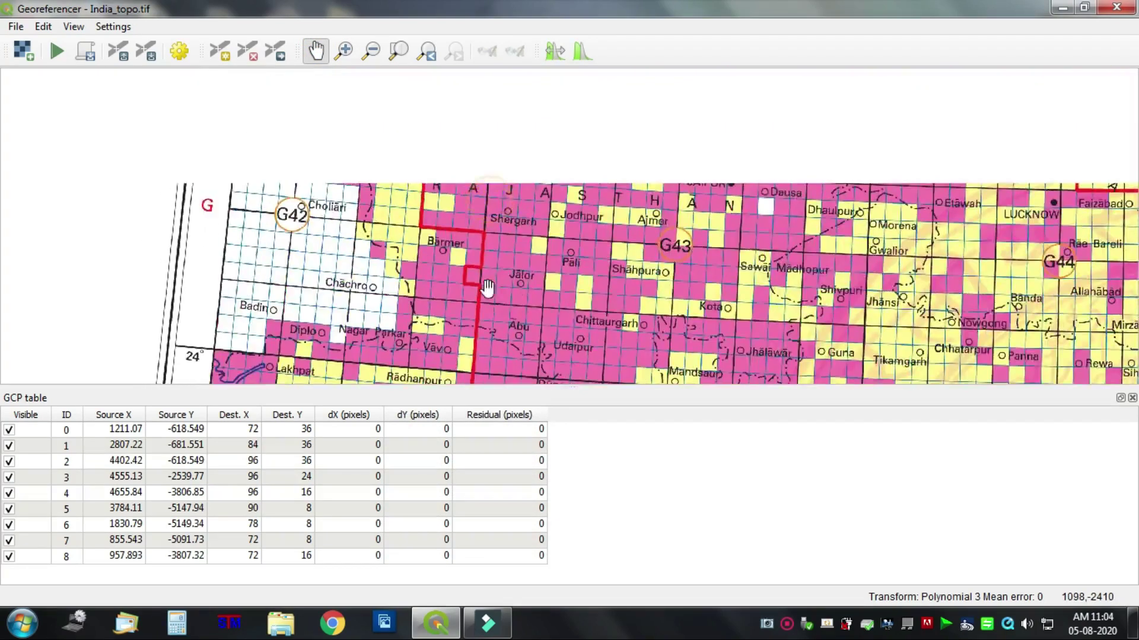
drag(504, 178, 500, 354)
scroll(480, 259, up, 1)
drag(481, 259, 627, 271)
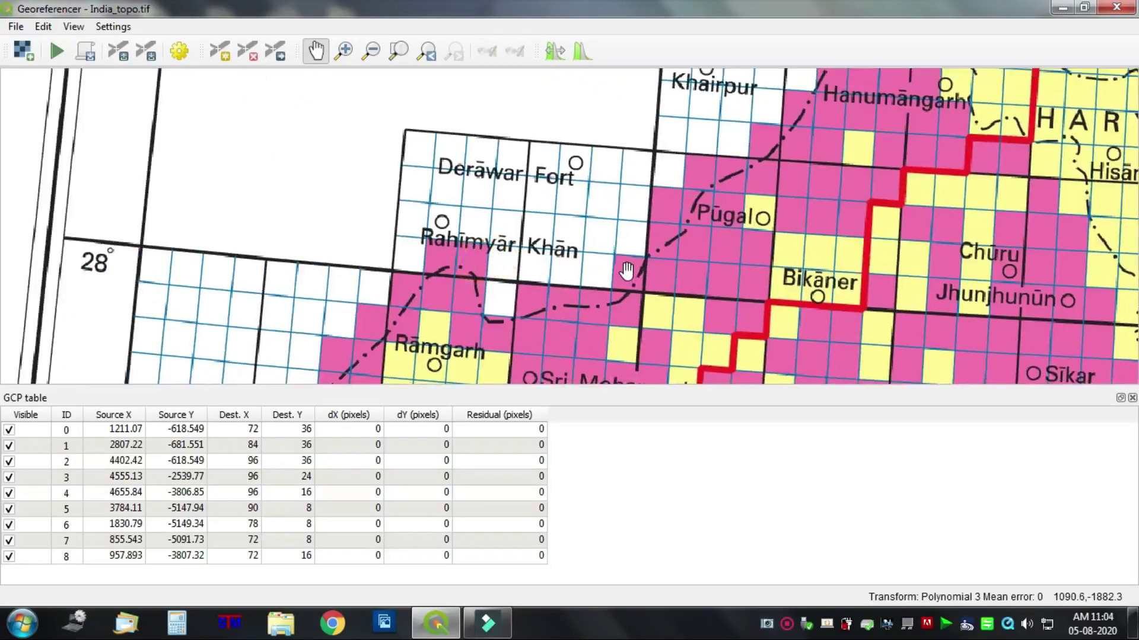
scroll(627, 270, up, 1)
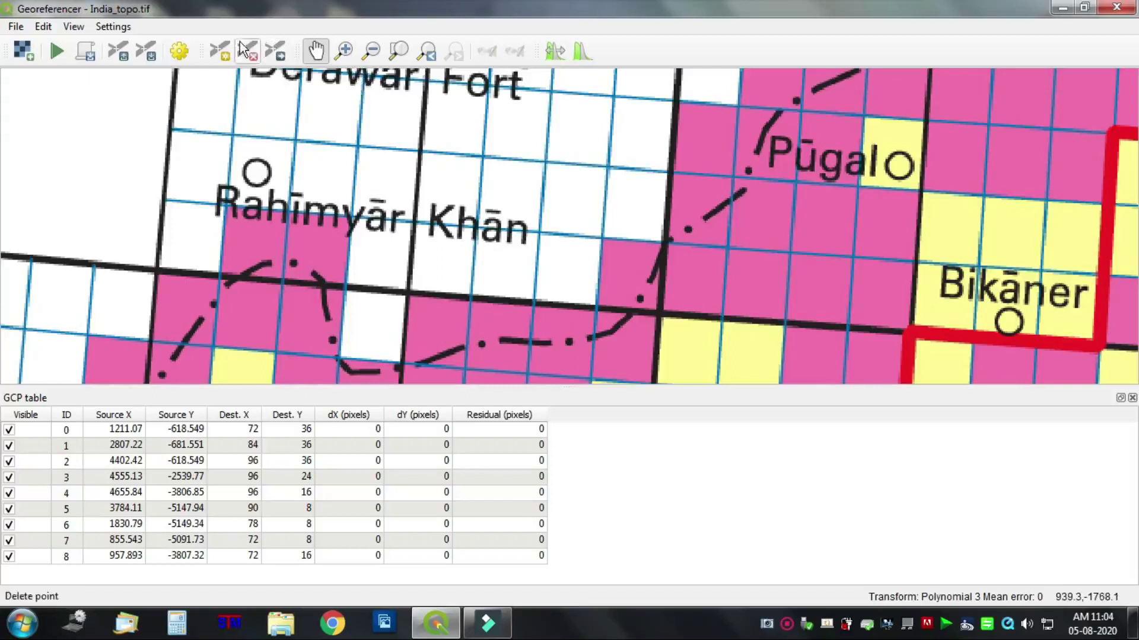
click(221, 52)
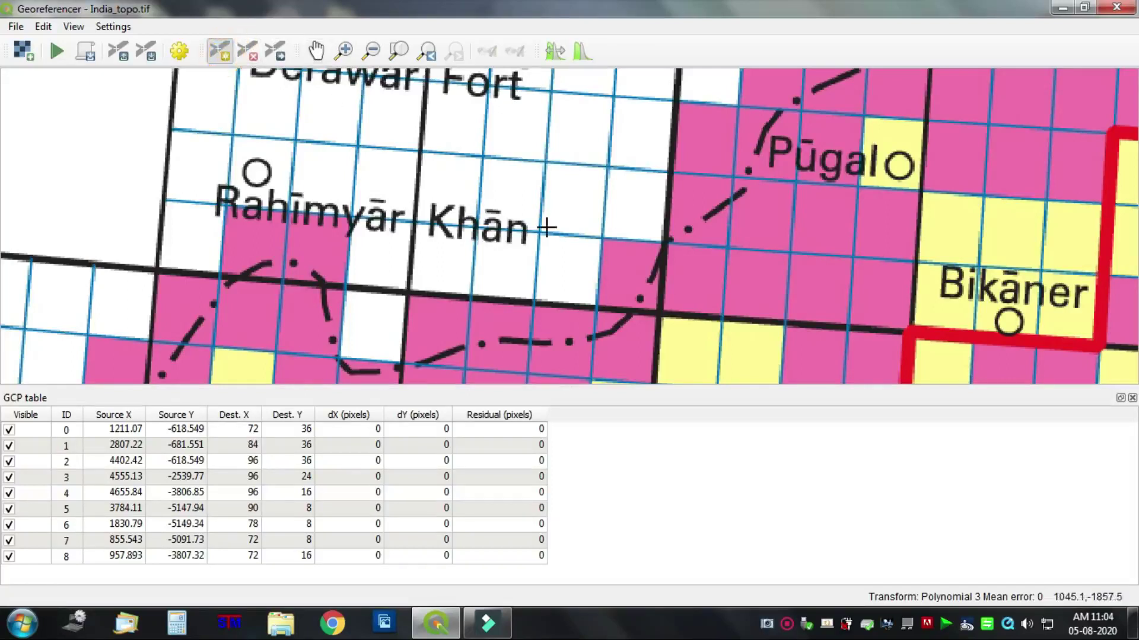
scroll(576, 202, down, 2)
scroll(573, 241, up, 2)
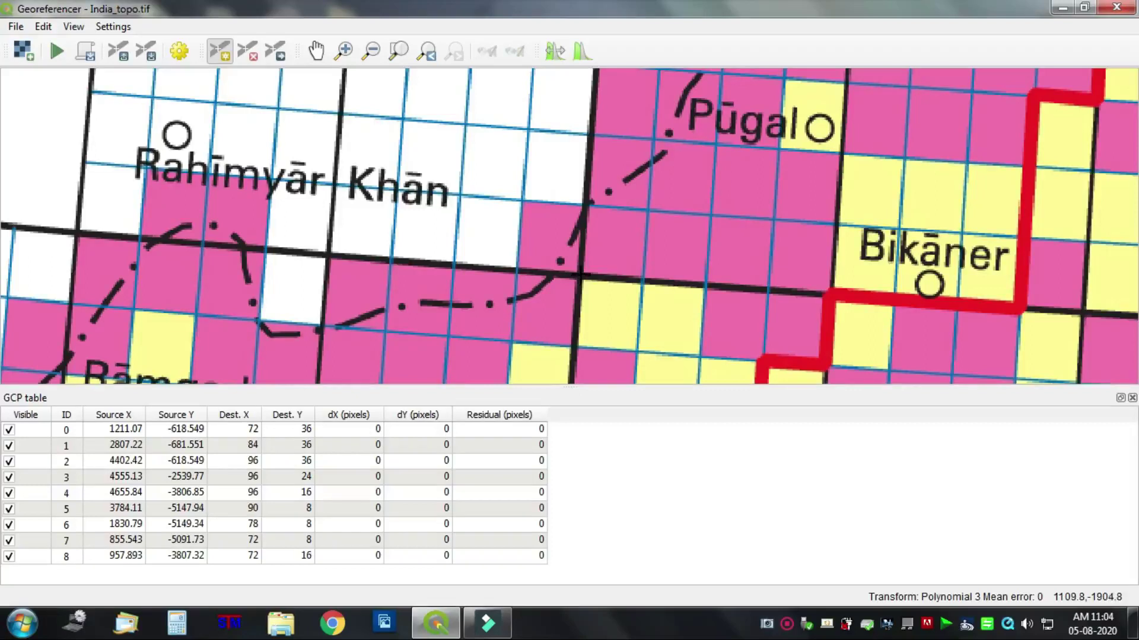
click(580, 274)
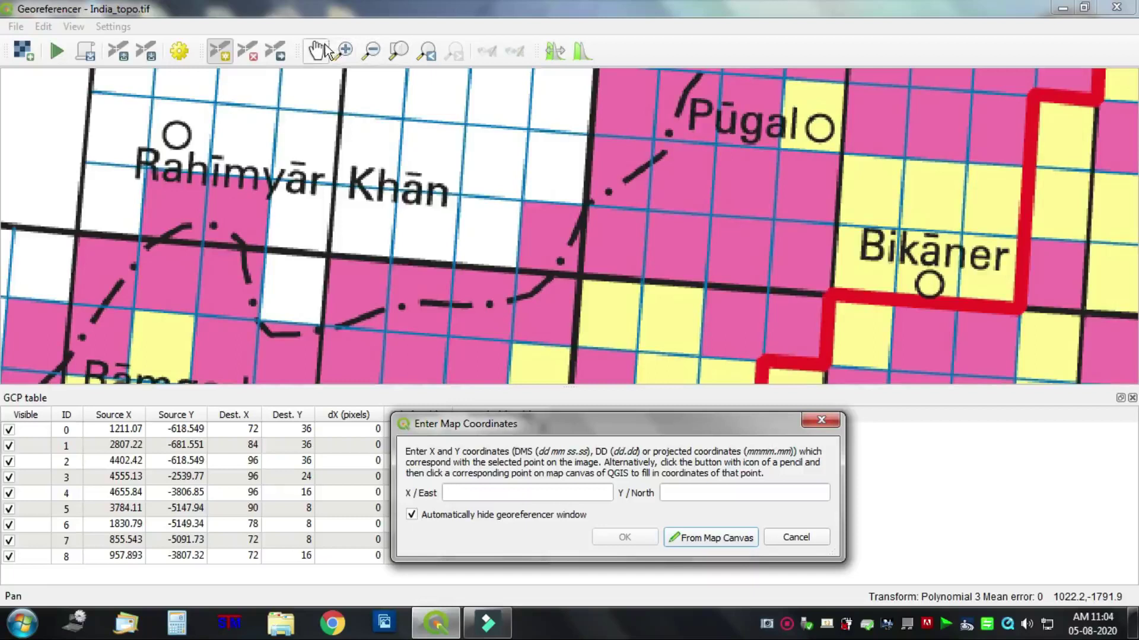
Trace the point's meridian up to its label on the map frame and enter X/East 72 and Y/North 28.
click(316, 51)
scroll(449, 224, down, 2)
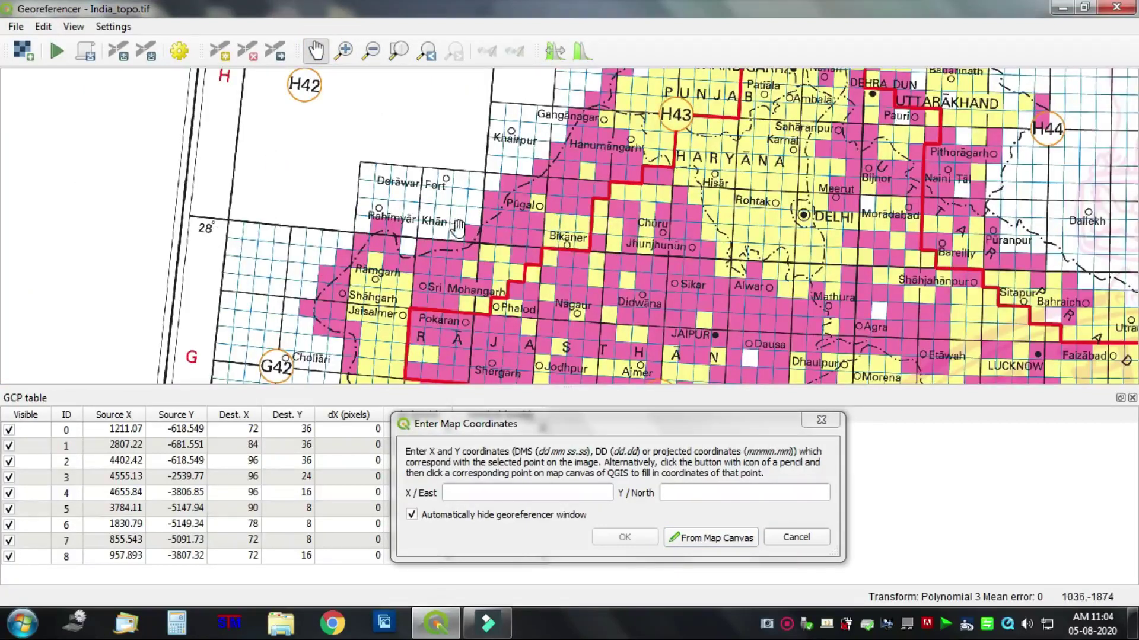
key(Up)
key(Up)
key(Up)
key(Up)
key(Up)
key(Up)
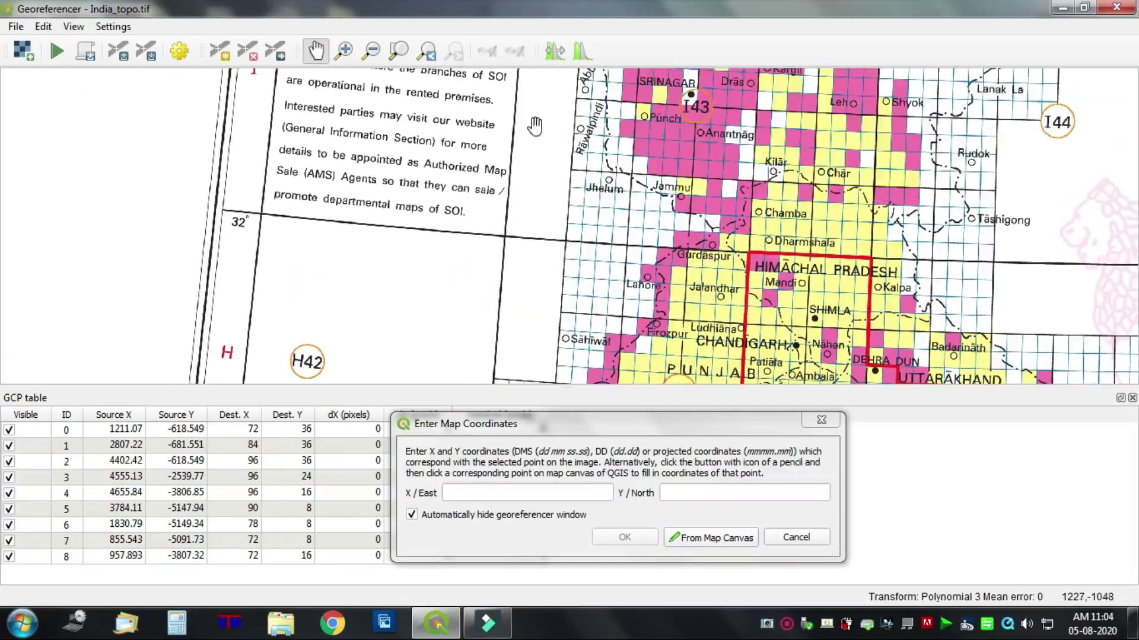
key(Up)
key(Up)
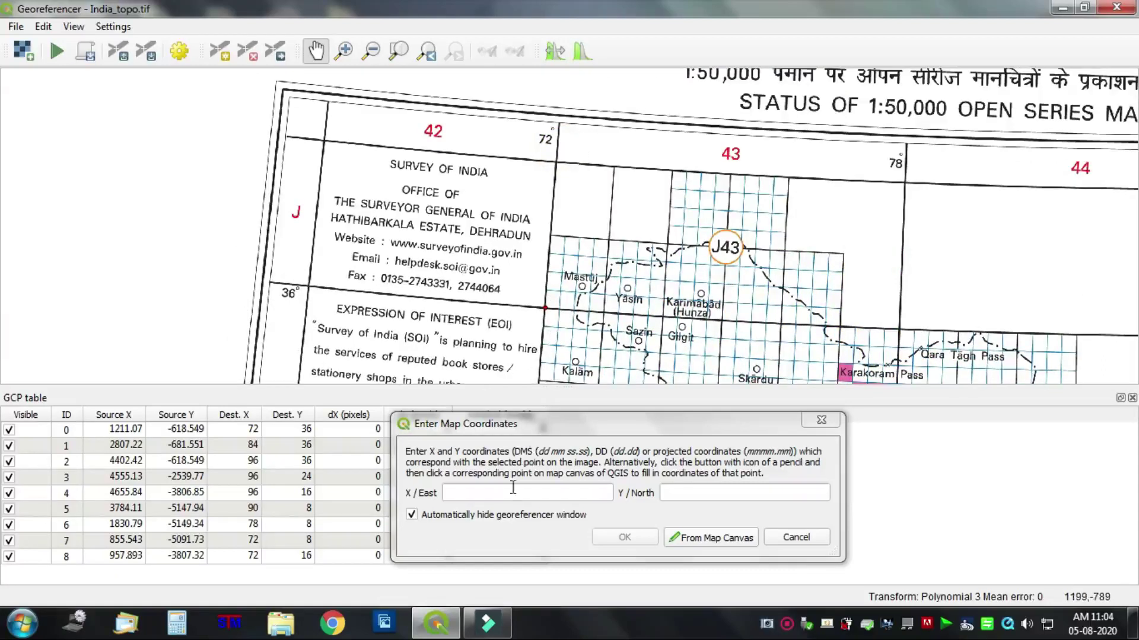
click(473, 494)
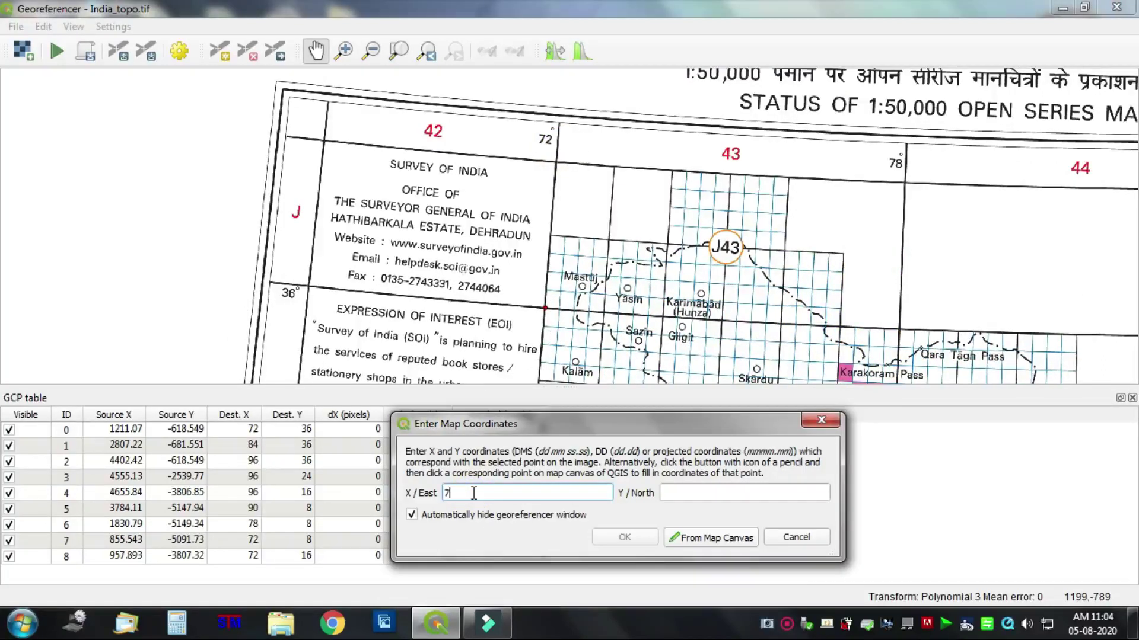
click(684, 495)
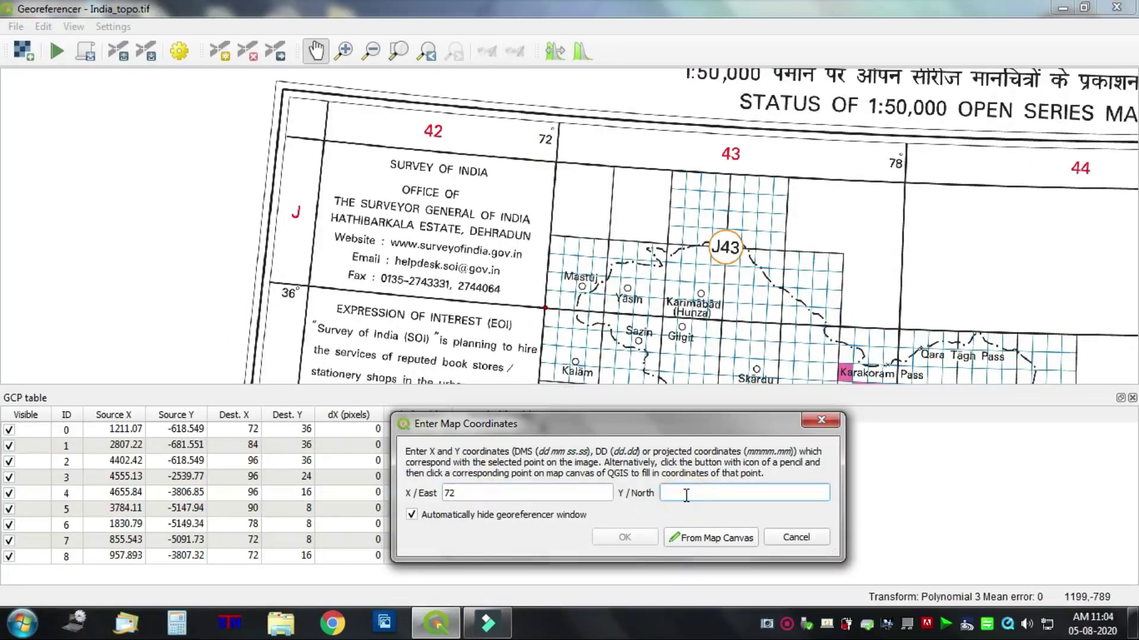
click(646, 539)
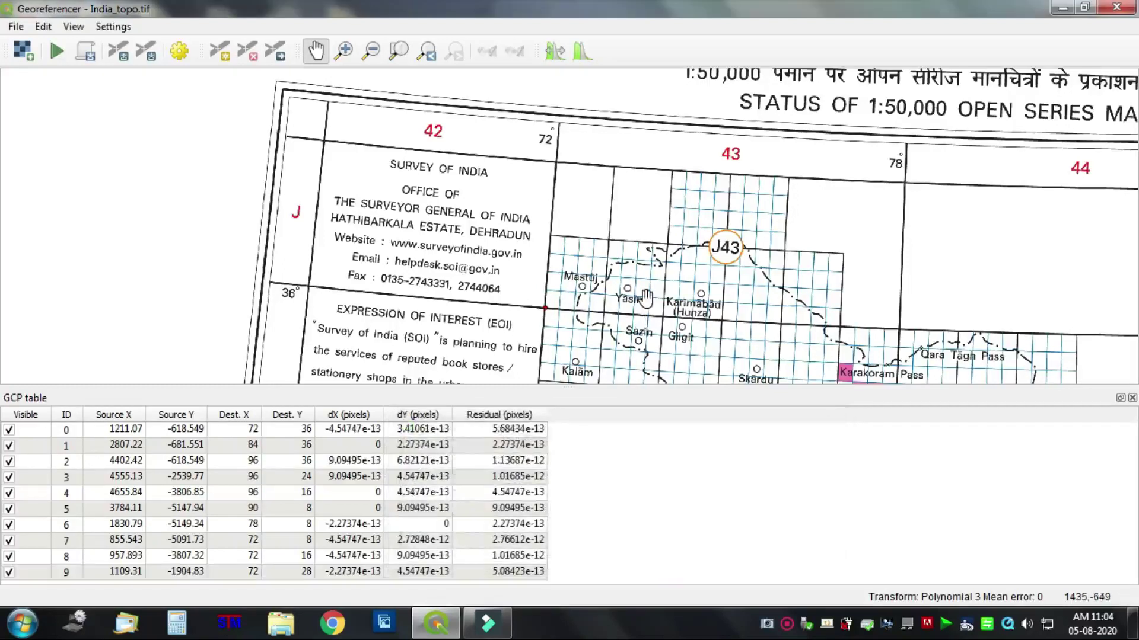
Examine the control points on the 72° meridian from the 36° parallel down to the 28° parallel west of Bikaner.
scroll(646, 298, down, 1)
drag(622, 374, 596, 237)
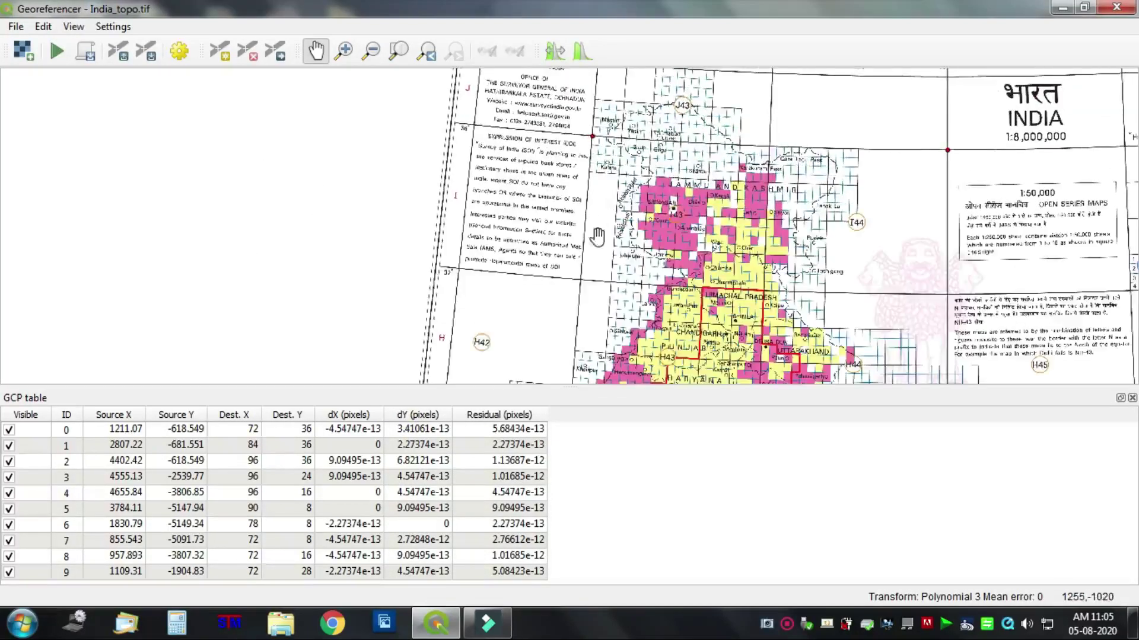
scroll(587, 303, up, 1)
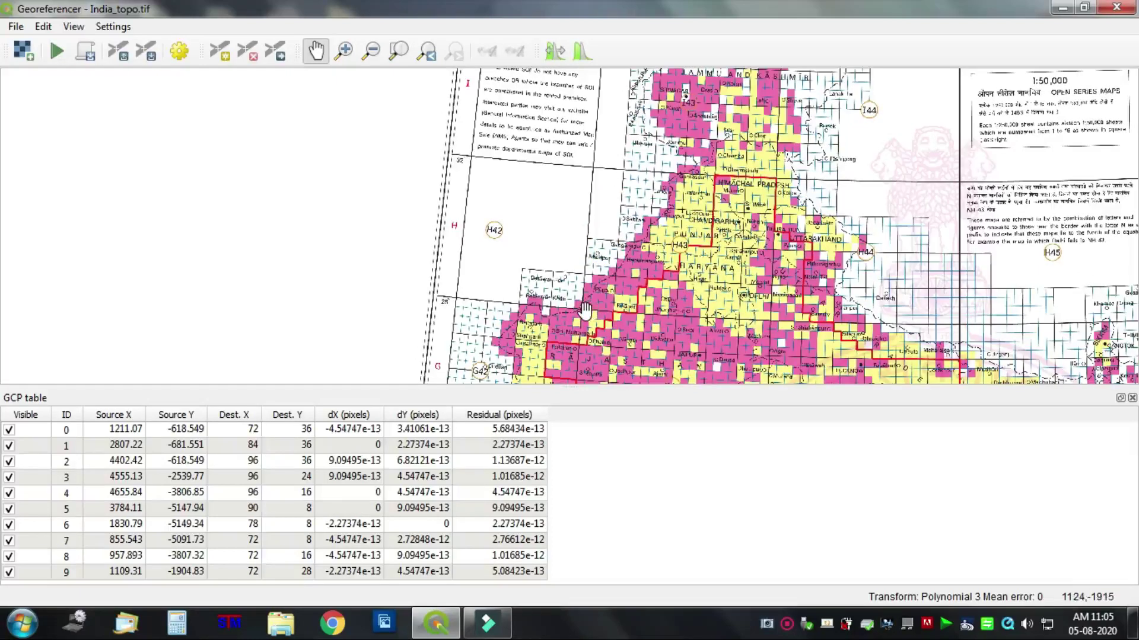
scroll(585, 307, up, 2)
scroll(578, 284, down, 1)
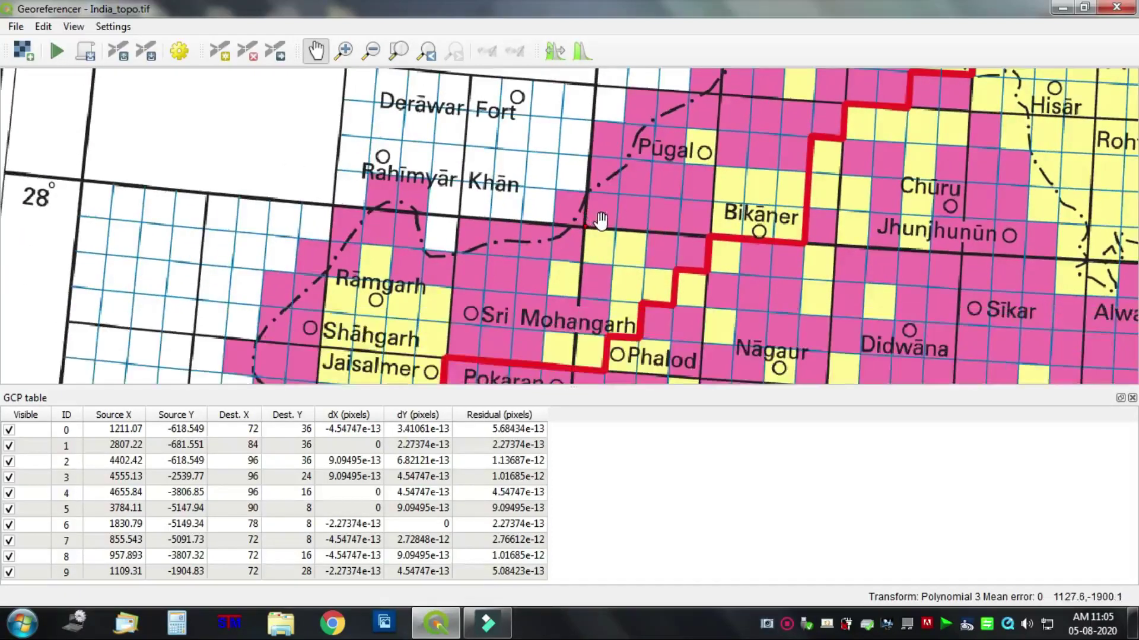
scroll(606, 216, down, 2)
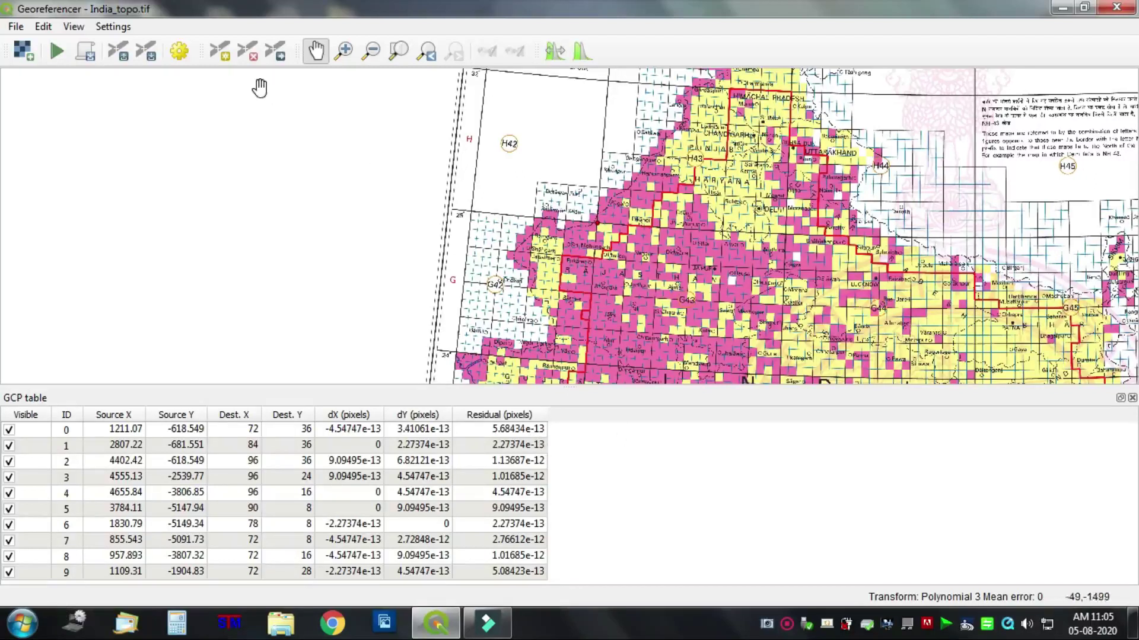
Open the transformation settings and keep Polynomial 3 as transformation type with Nearest neighbour resampling.
click(181, 52)
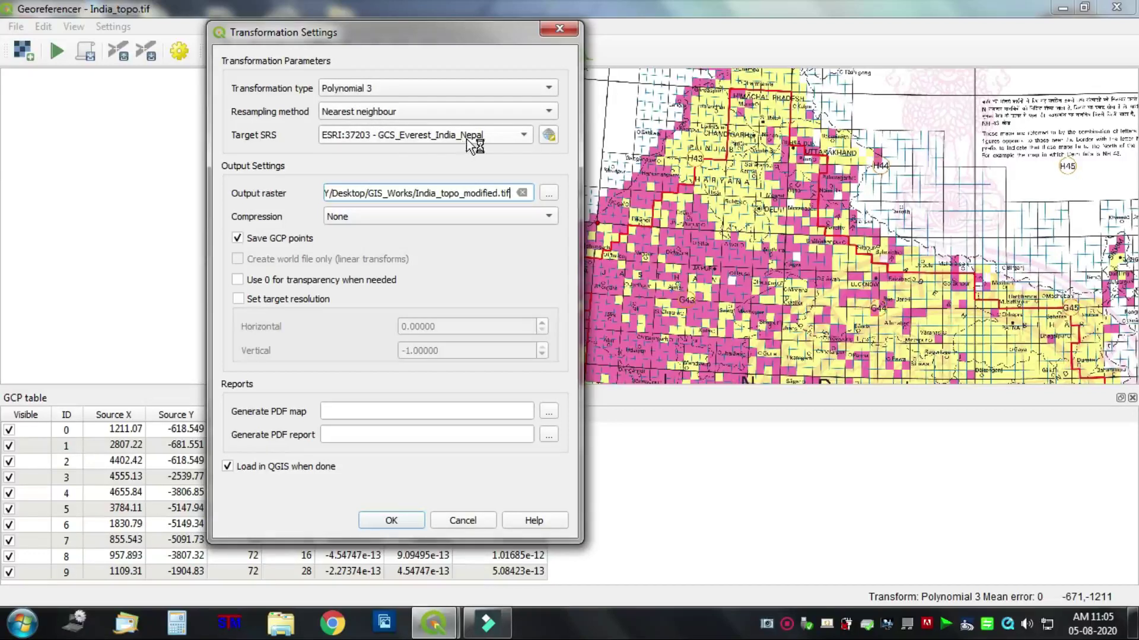
click(456, 90)
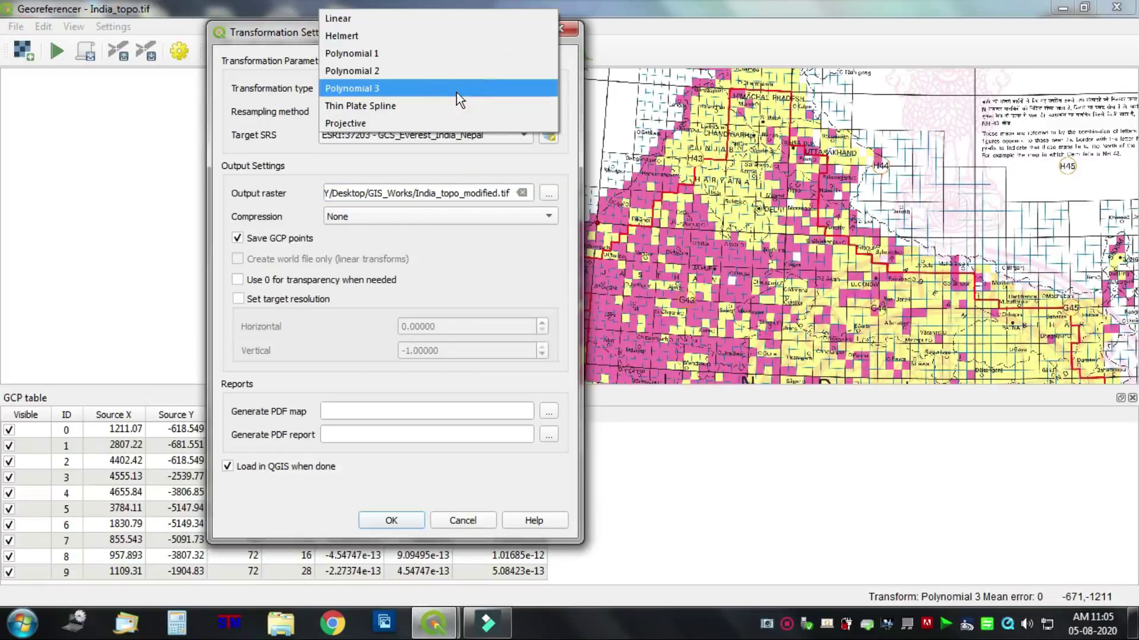
click(457, 93)
click(422, 109)
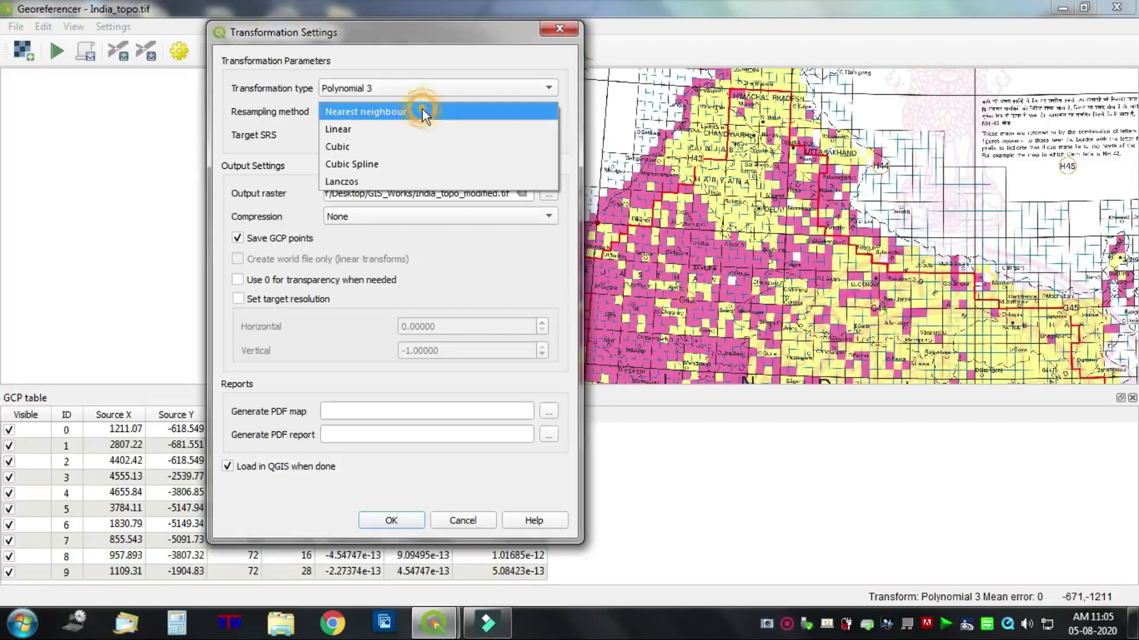
click(423, 111)
Set the target SRS to GCS_Everest_India_Nepal (ESRI:37203) from the recently used coordinate reference systems.
click(400, 136)
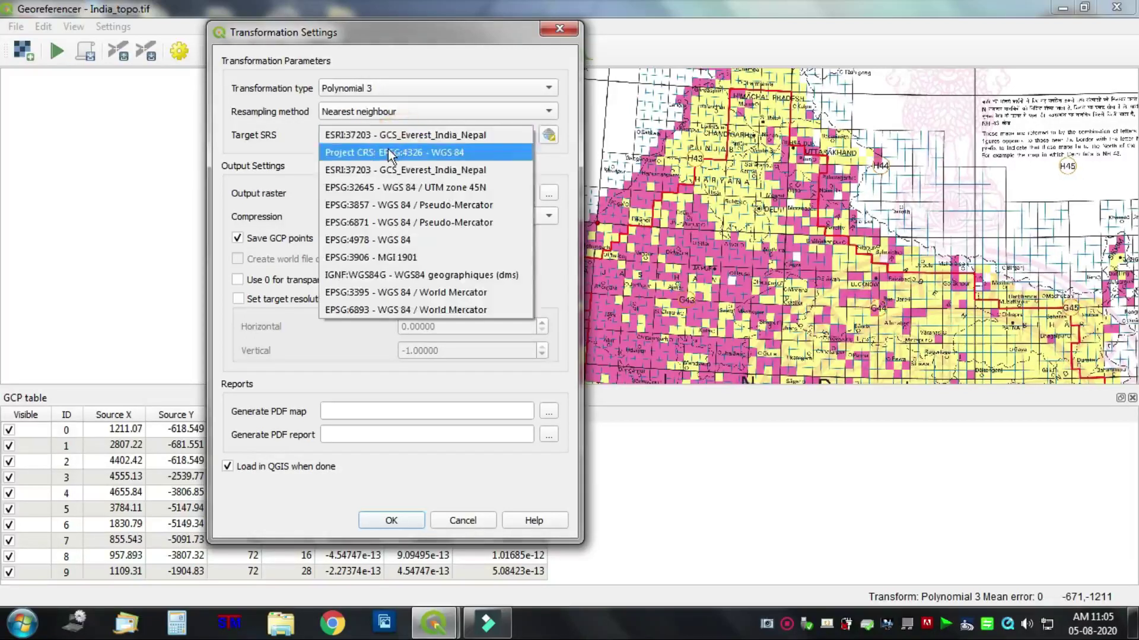
click(388, 136)
click(549, 135)
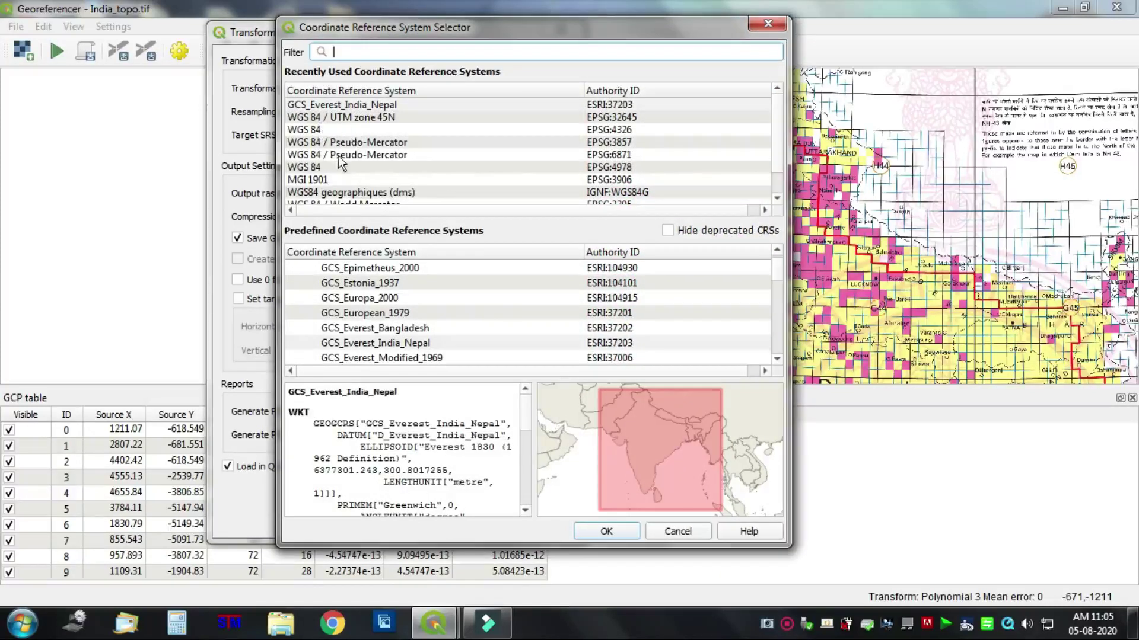
click(350, 107)
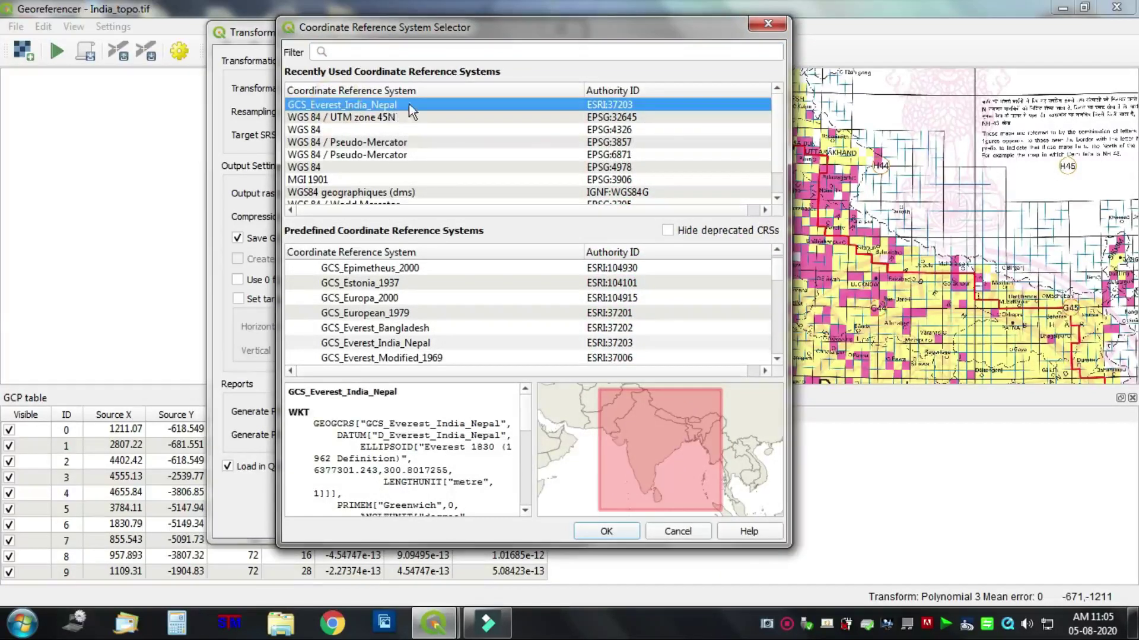
click(606, 532)
Check the output raster path GIS_Works/India_topo_modified.tif and accept the transformation settings.
click(438, 193)
drag(371, 191, 499, 189)
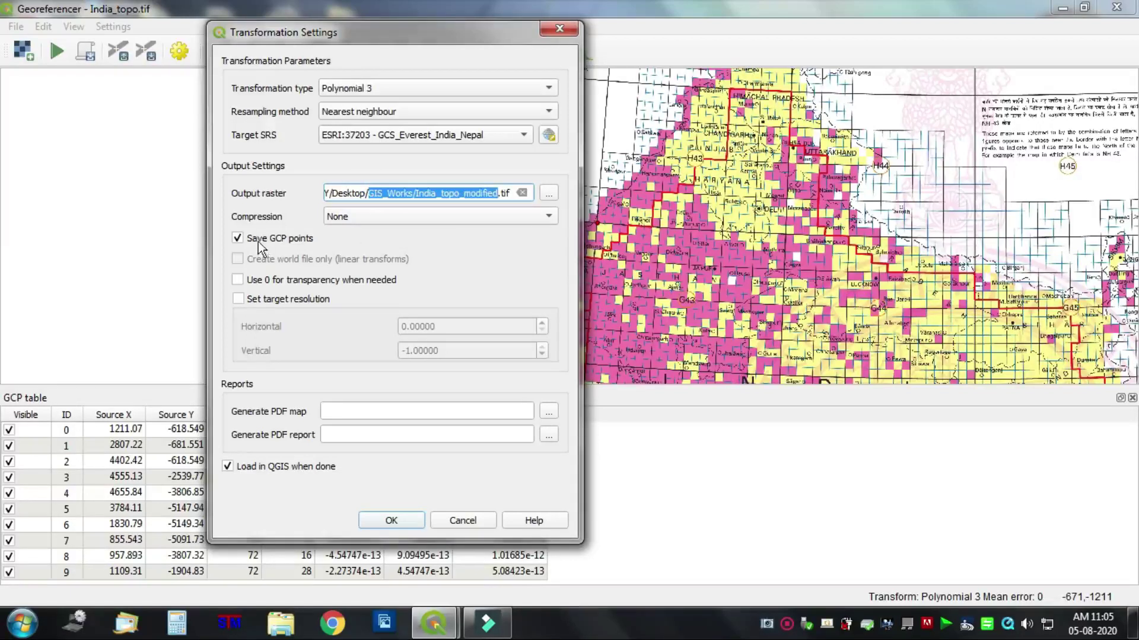
click(405, 521)
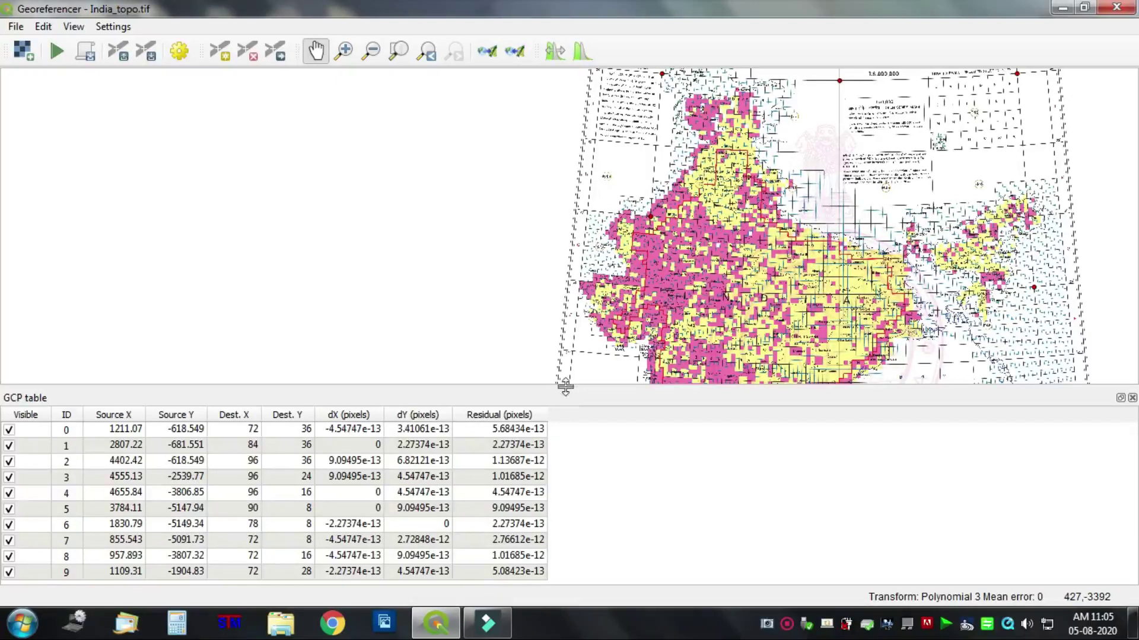
Enlarge the map area above the GCP table, run the georeferencing and minimize the Georeferencer window.
drag(565, 391, 566, 468)
scroll(442, 279, down, 3)
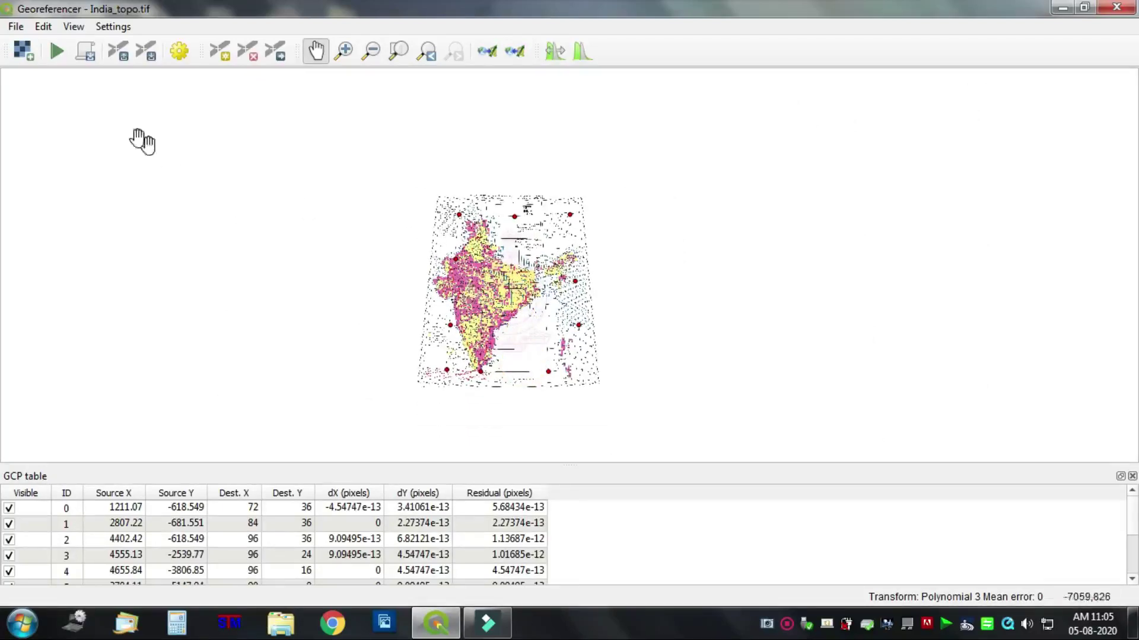
click(57, 51)
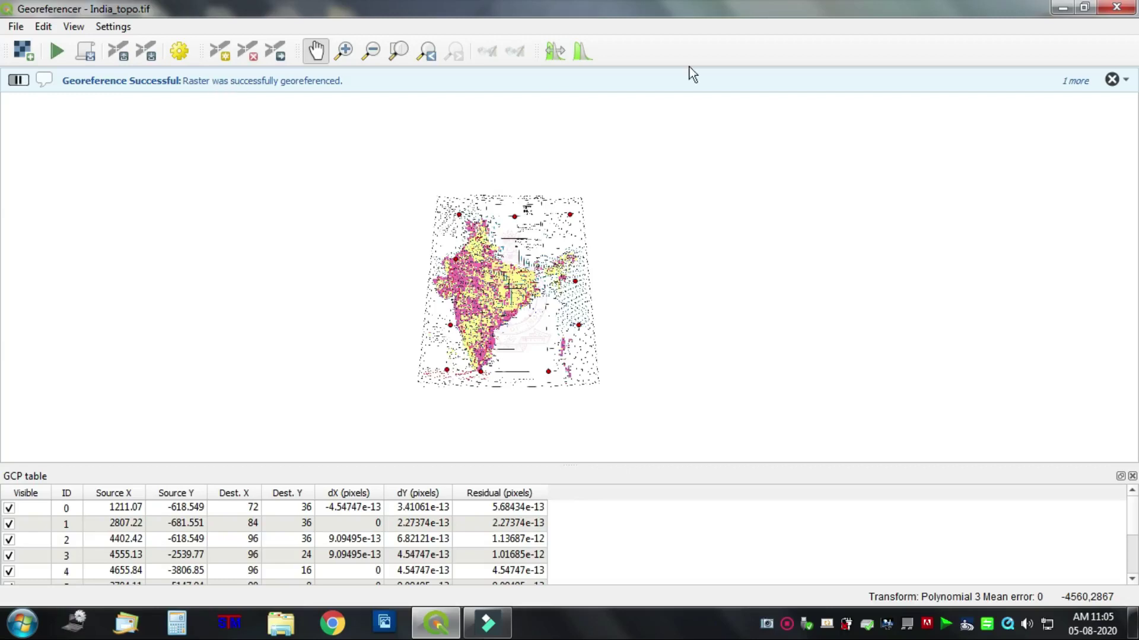
click(1060, 10)
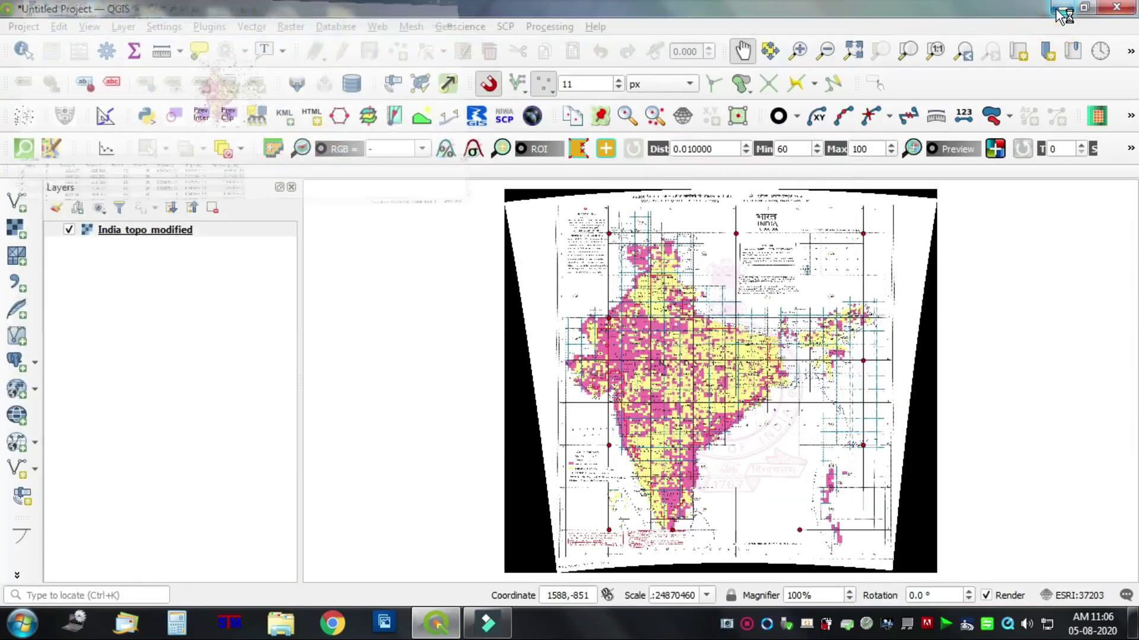
Compare the coordinate read-out with the printed graticule labels where the 72° meridian crosses the 8° parallel on the georeferenced map.
scroll(613, 420, up, 3)
drag(612, 419, 621, 369)
scroll(621, 370, down, 2)
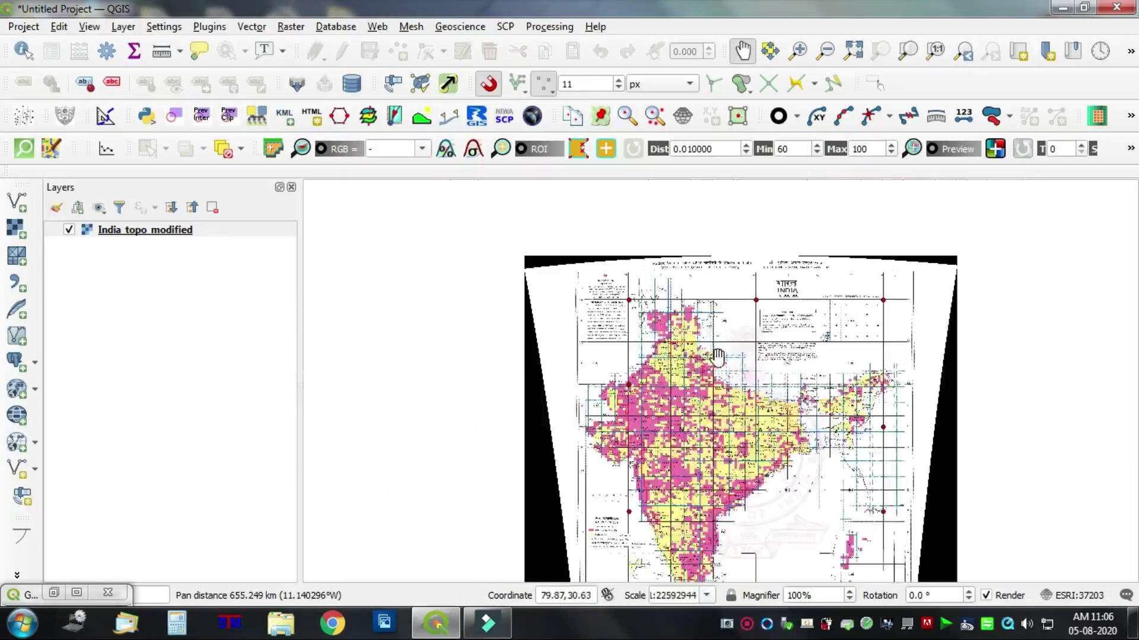
drag(856, 554, 704, 417)
scroll(704, 417, up, 3)
drag(314, 430, 857, 369)
scroll(453, 415, up, 1)
scroll(753, 439, up, 1)
scroll(753, 439, up, 1)
scroll(819, 344, down, 1)
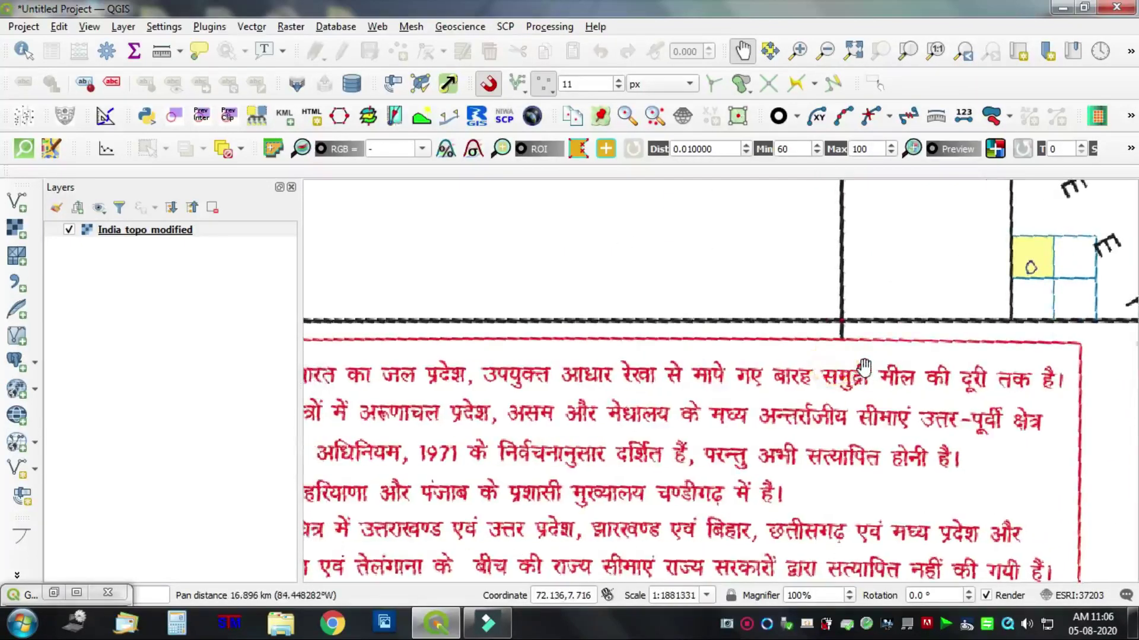
scroll(772, 346, down, 1)
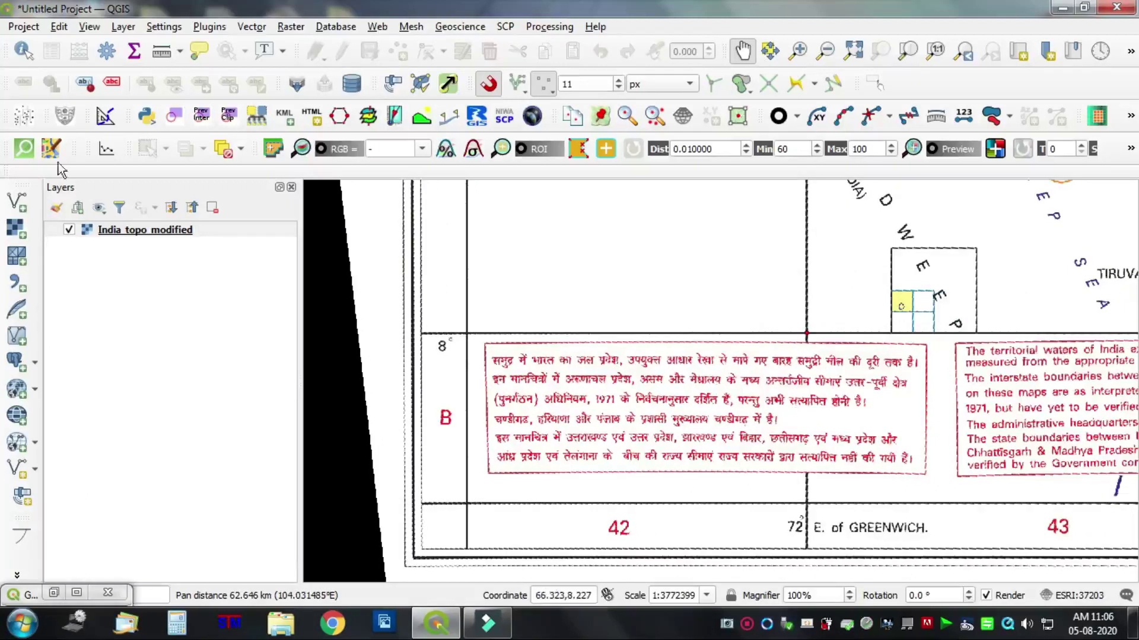
click(34, 53)
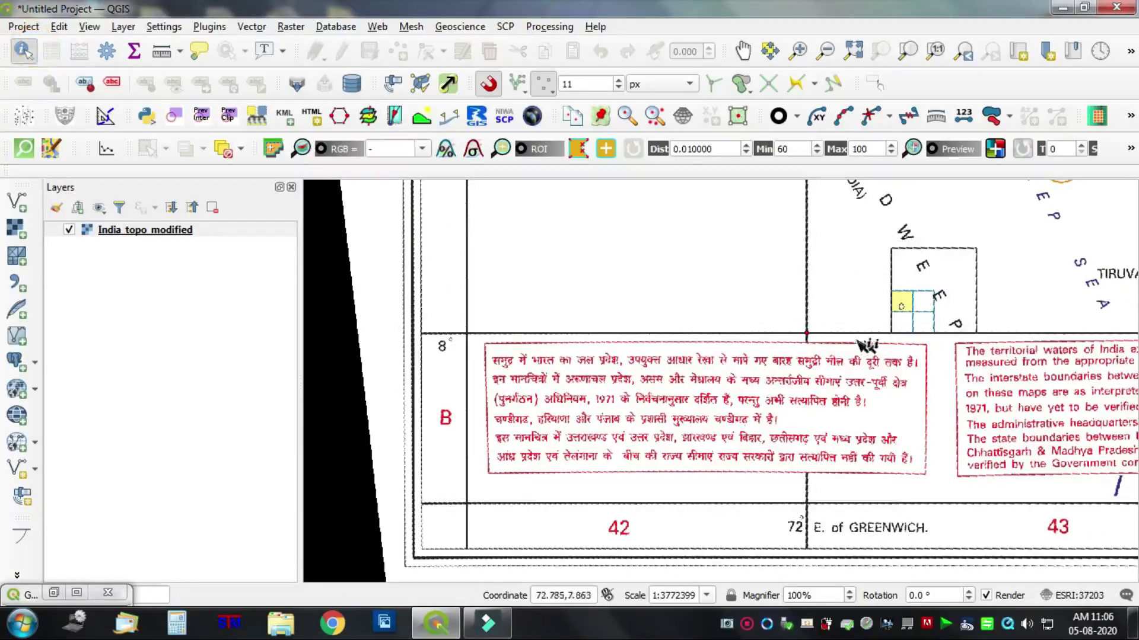
click(543, 599)
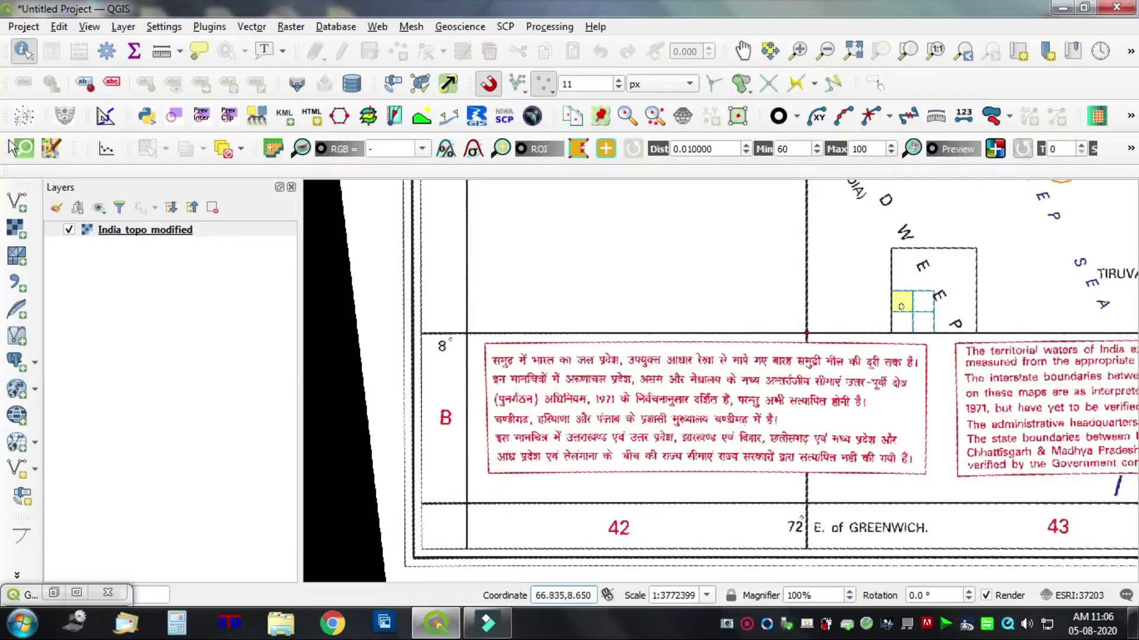
Compare the coordinate read-out with the graticule labels where the 90° meridian crosses the 8° parallel.
click(742, 50)
scroll(872, 265, down, 2)
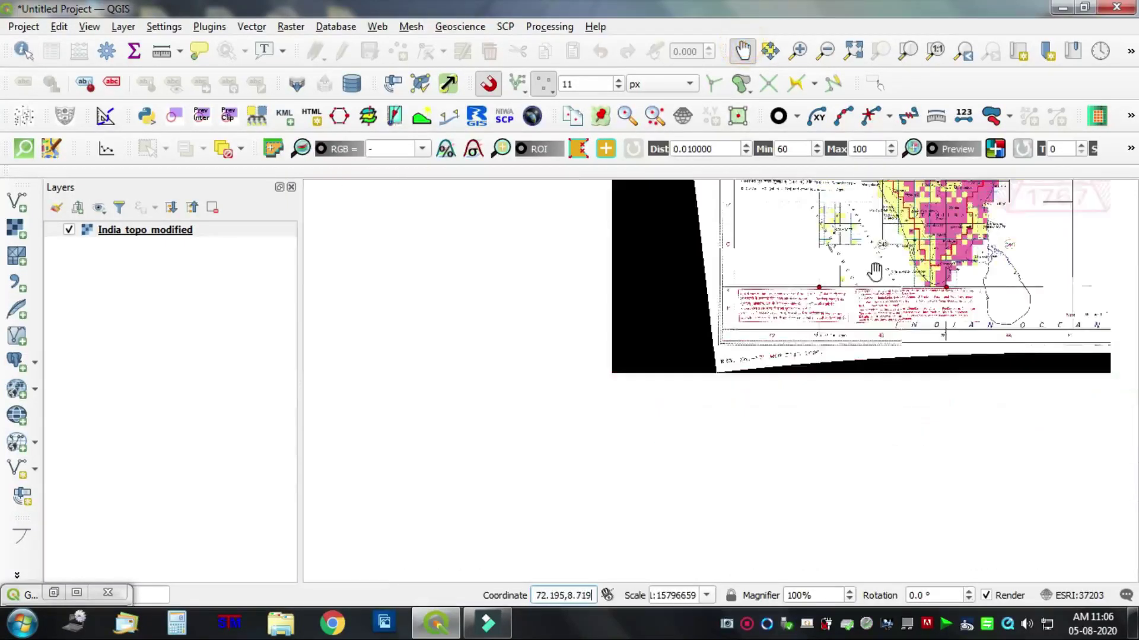
drag(899, 340, 296, 563)
scroll(593, 516, up, 2)
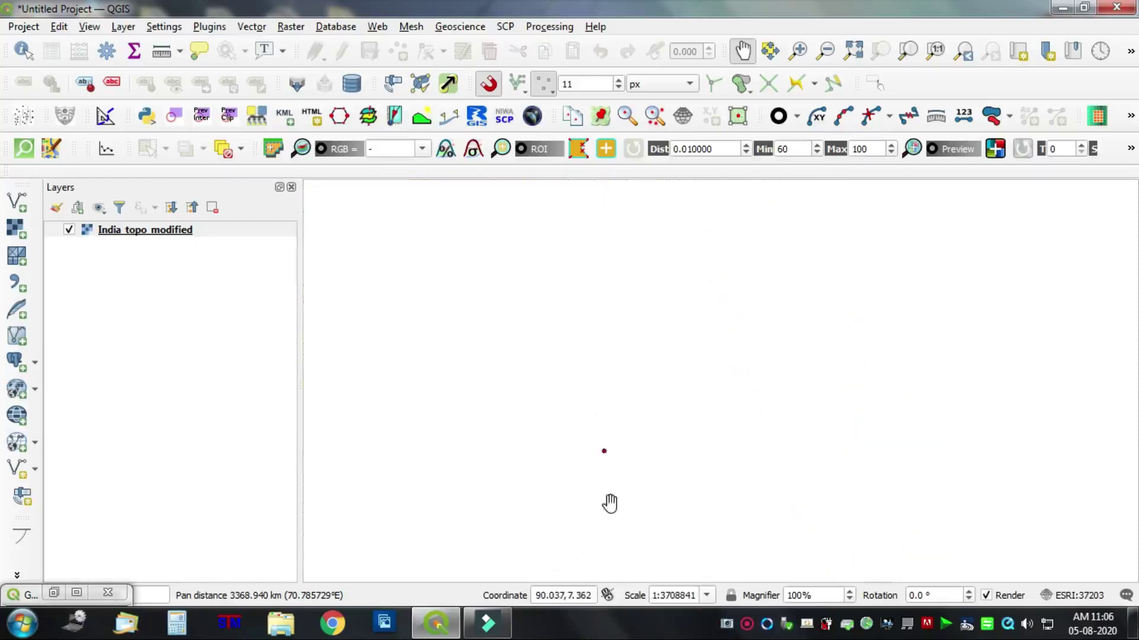
drag(610, 504, 604, 346)
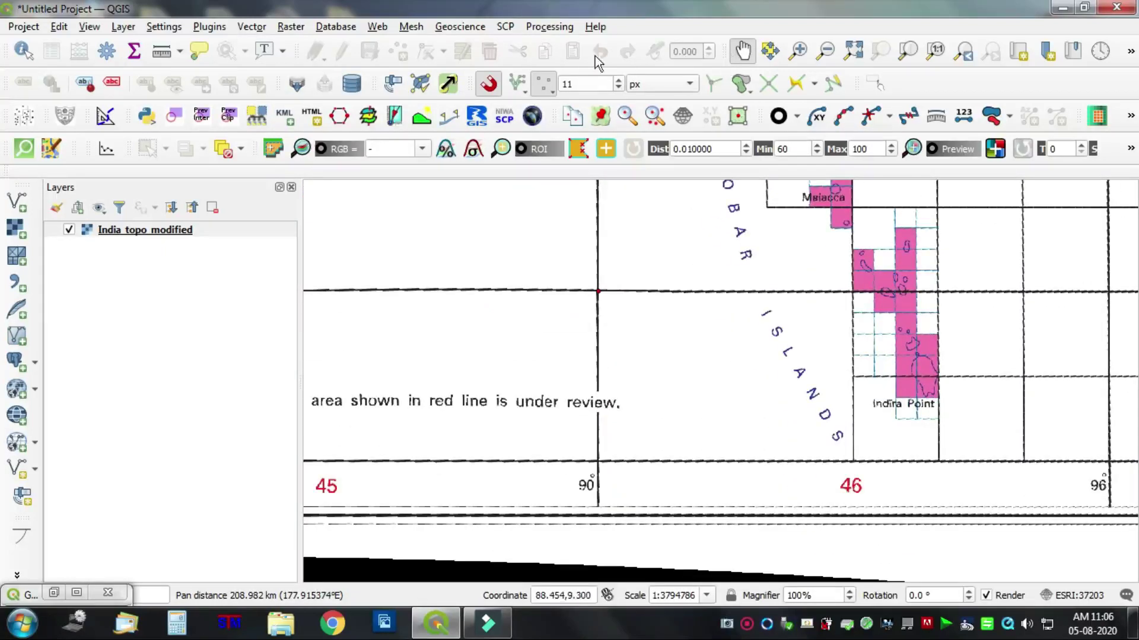
click(24, 50)
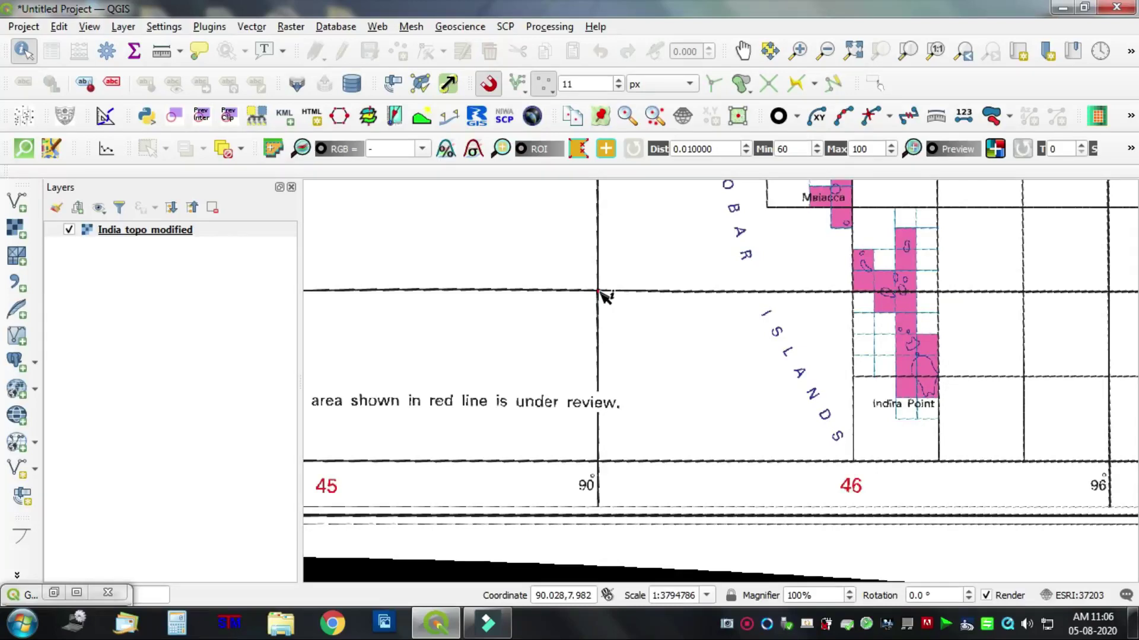
Compare the coordinate read-out with the graticule labels where the 96° meridian crosses the 16° parallel, north of the Andaman Islands.
click(742, 50)
scroll(869, 352, down, 2)
scroll(869, 352, up, 1)
drag(966, 262, 542, 490)
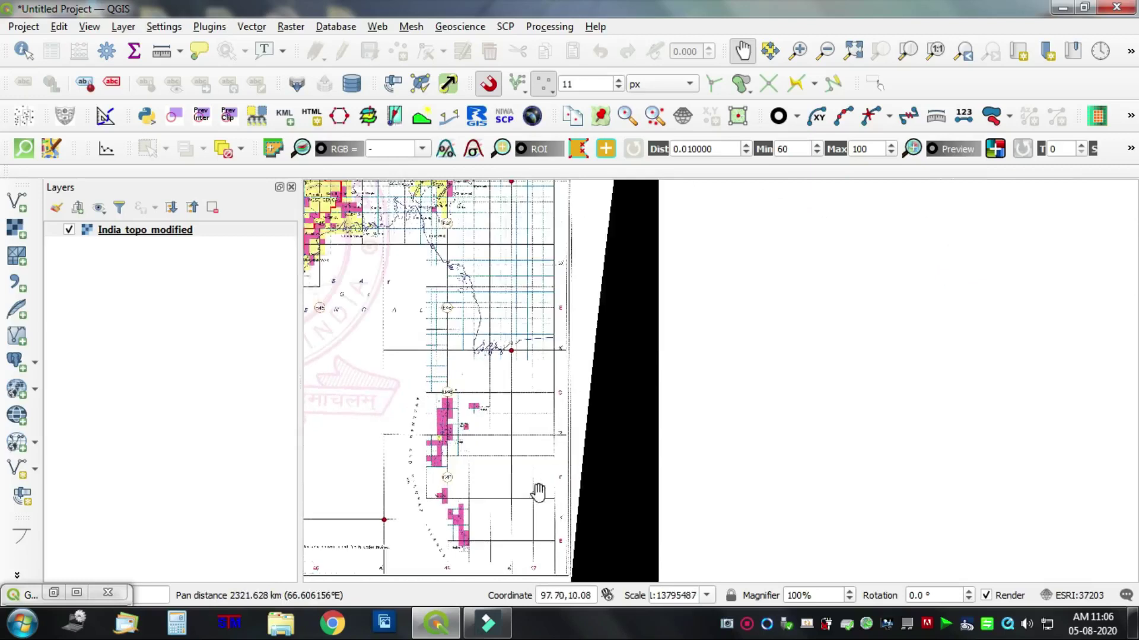
drag(617, 310, 722, 437)
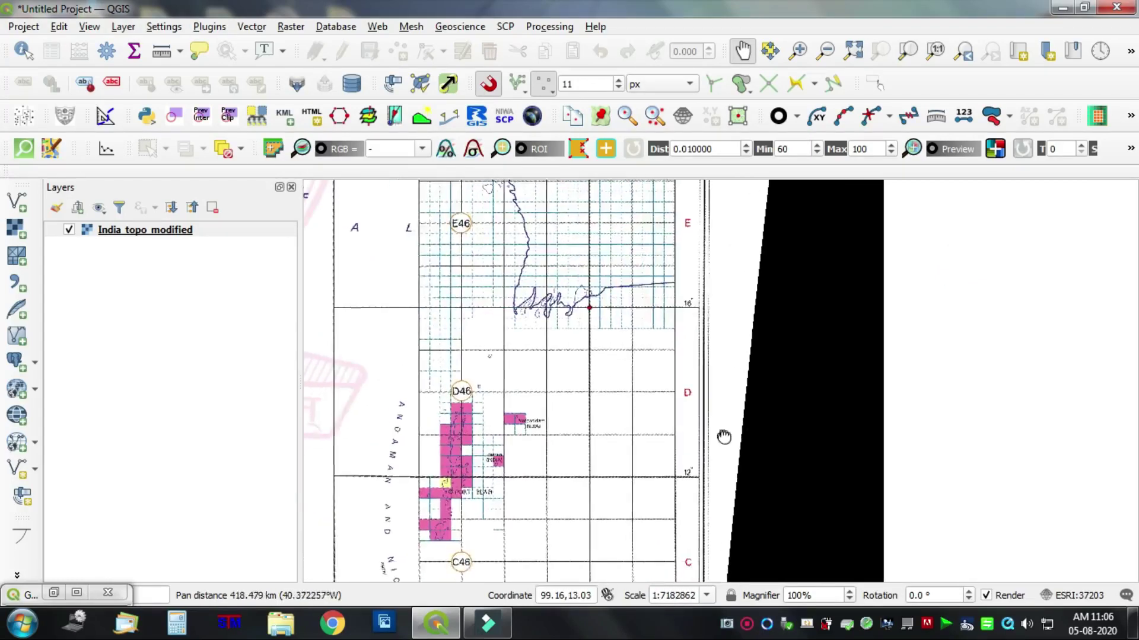
drag(587, 323, 587, 361)
click(514, 339)
drag(553, 398, 606, 462)
scroll(668, 410, up, 1)
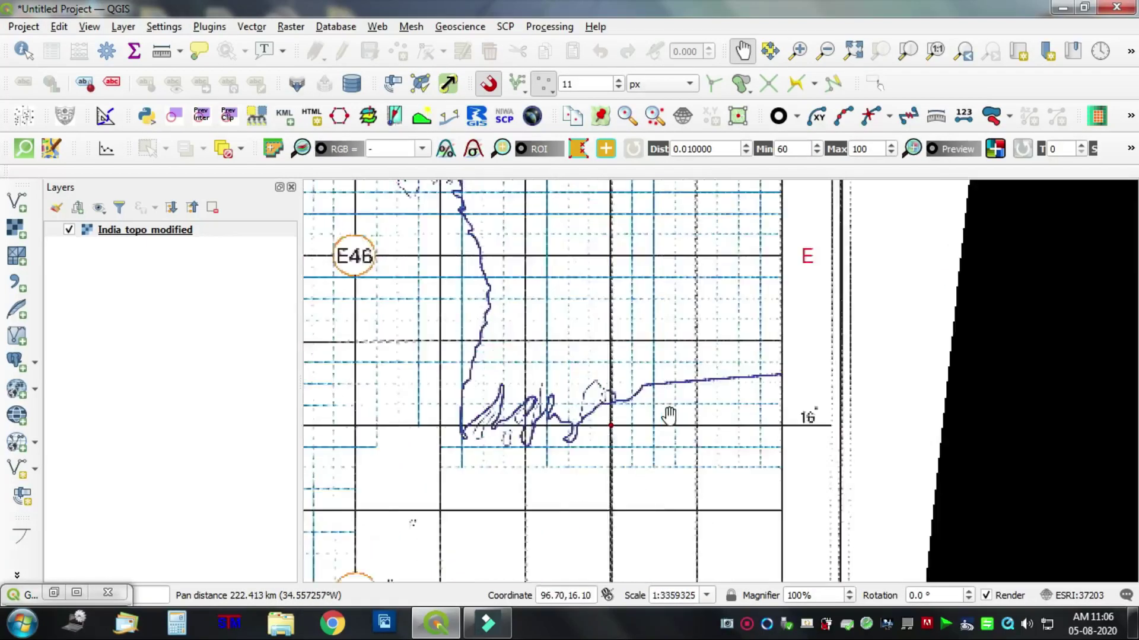
scroll(605, 439, up, 1)
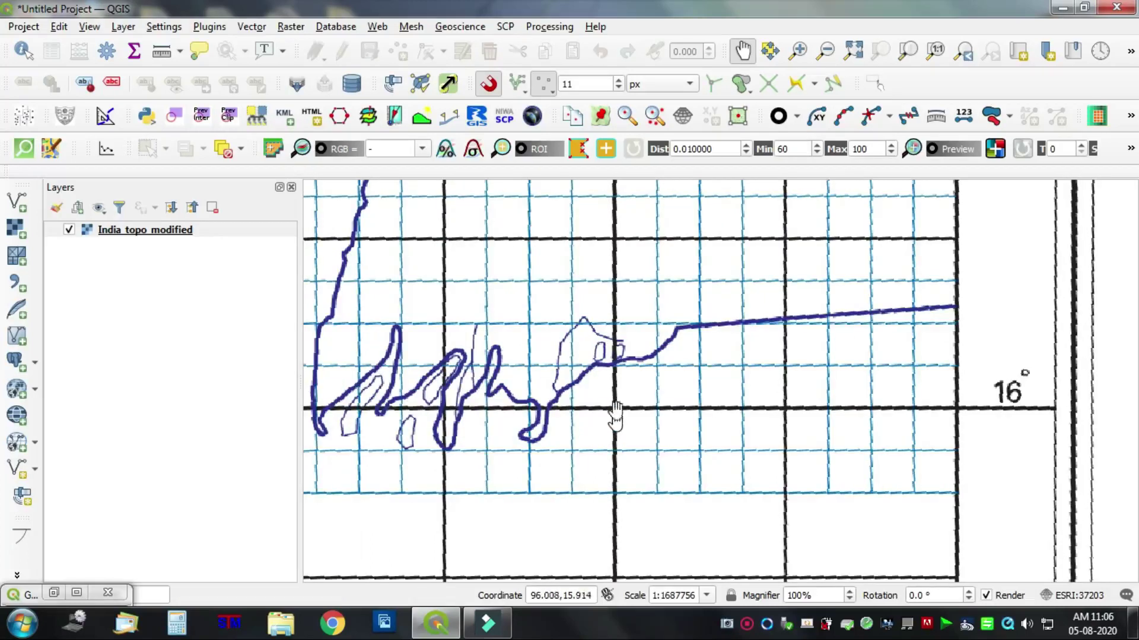
click(23, 51)
scroll(676, 330, down, 2)
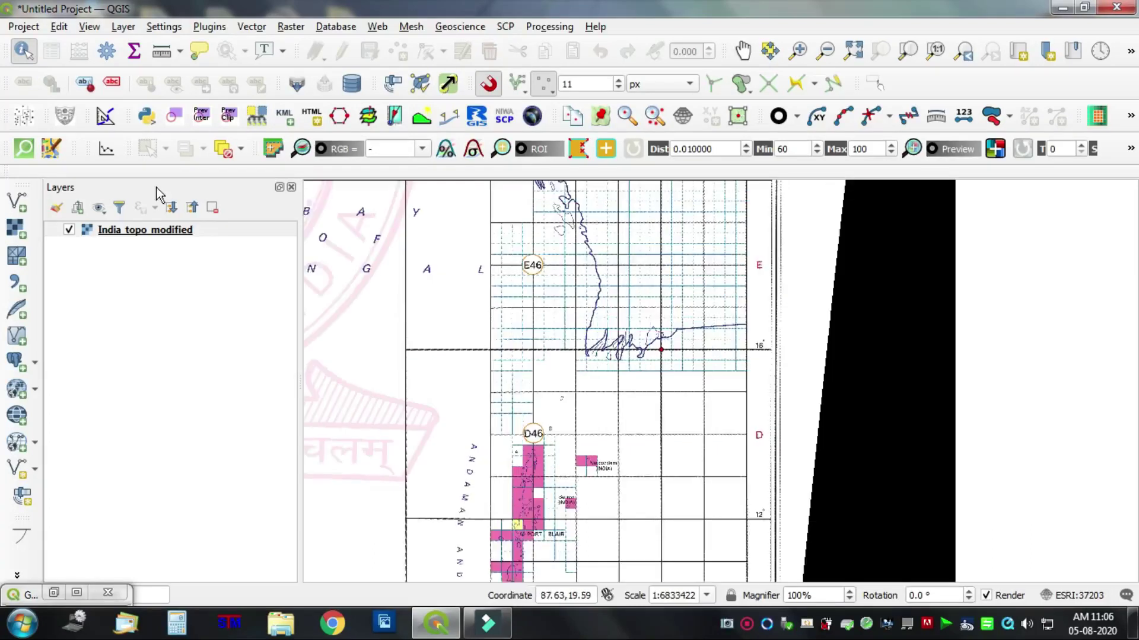
Bring the whole georeferenced map back into view and close the minimized Georeferencer window.
click(741, 51)
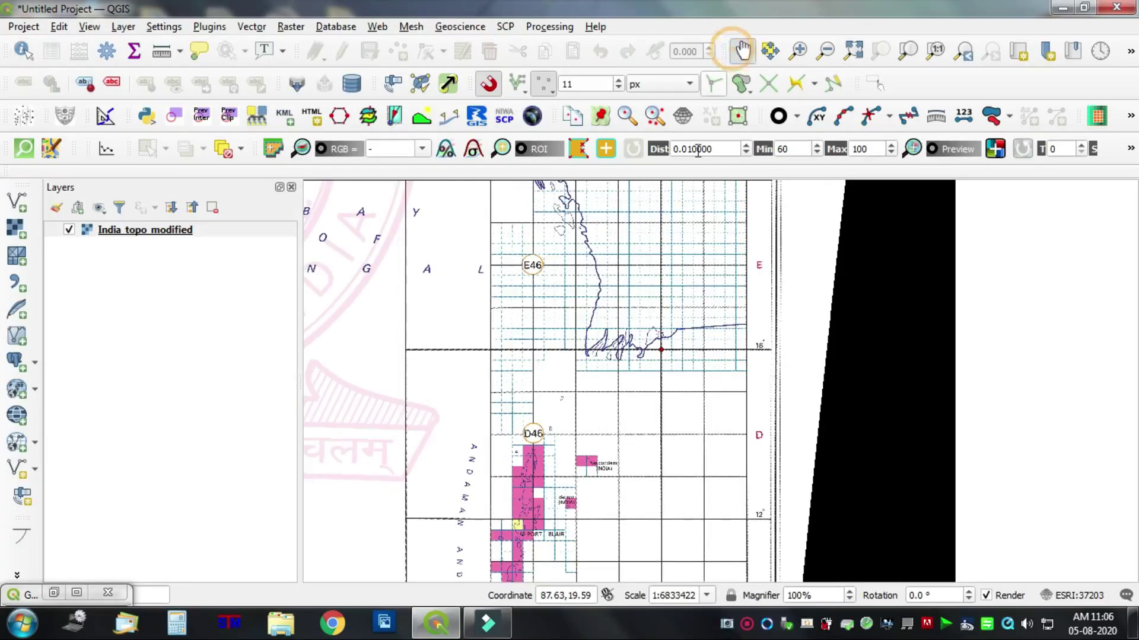
scroll(698, 339, down, 2)
drag(699, 339, 713, 325)
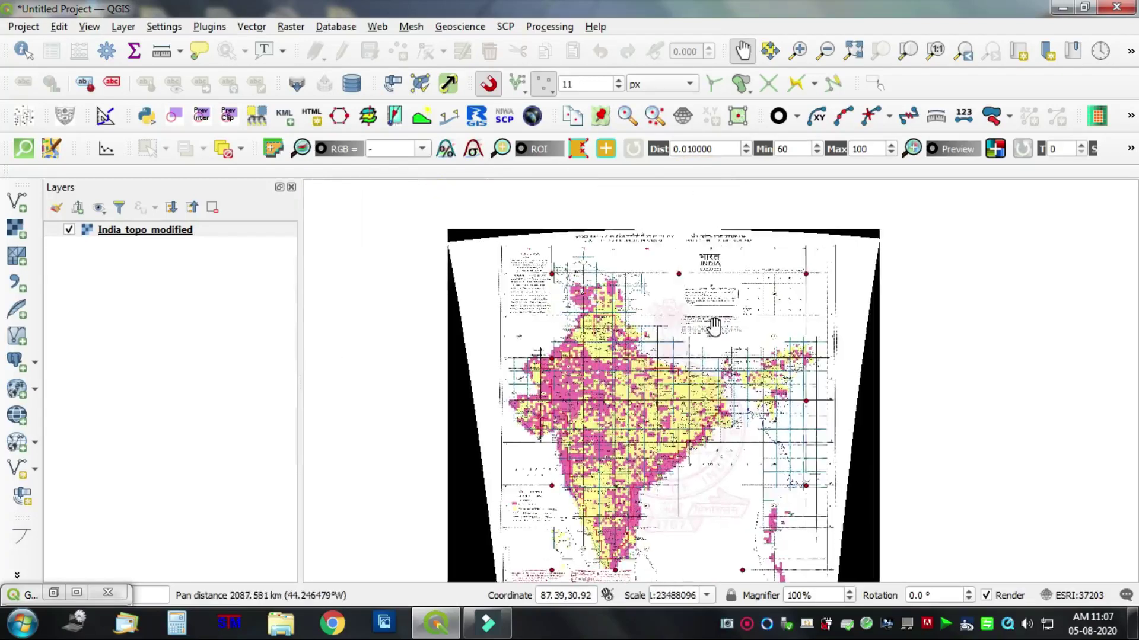
click(107, 593)
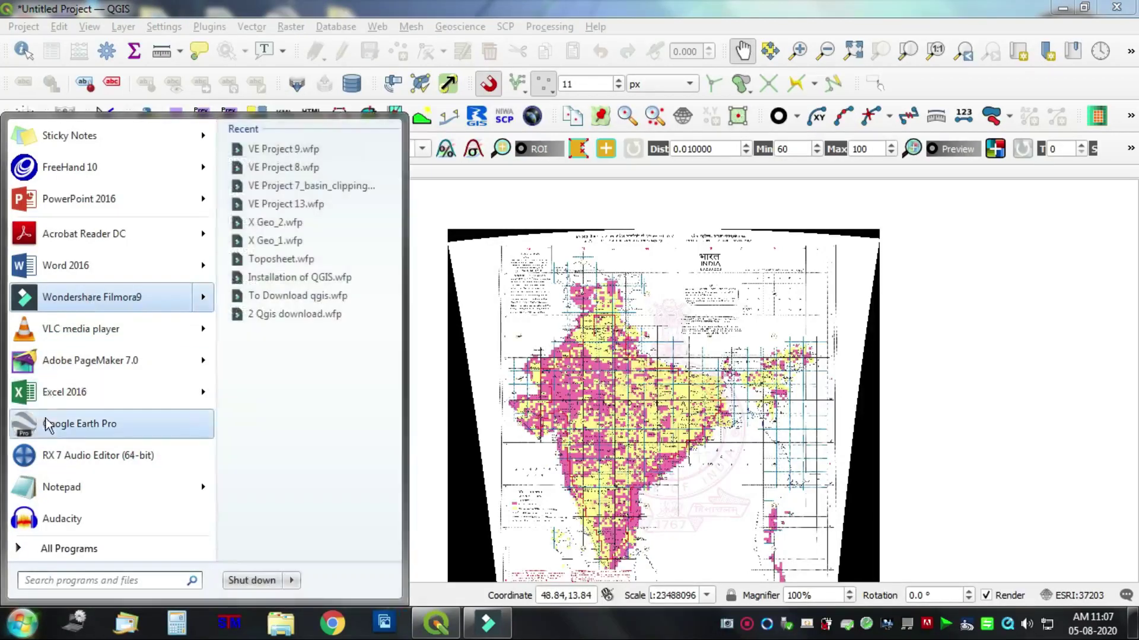
Open Google Earth Pro and delete the India_modified.tif overlay from My Places.
click(71, 424)
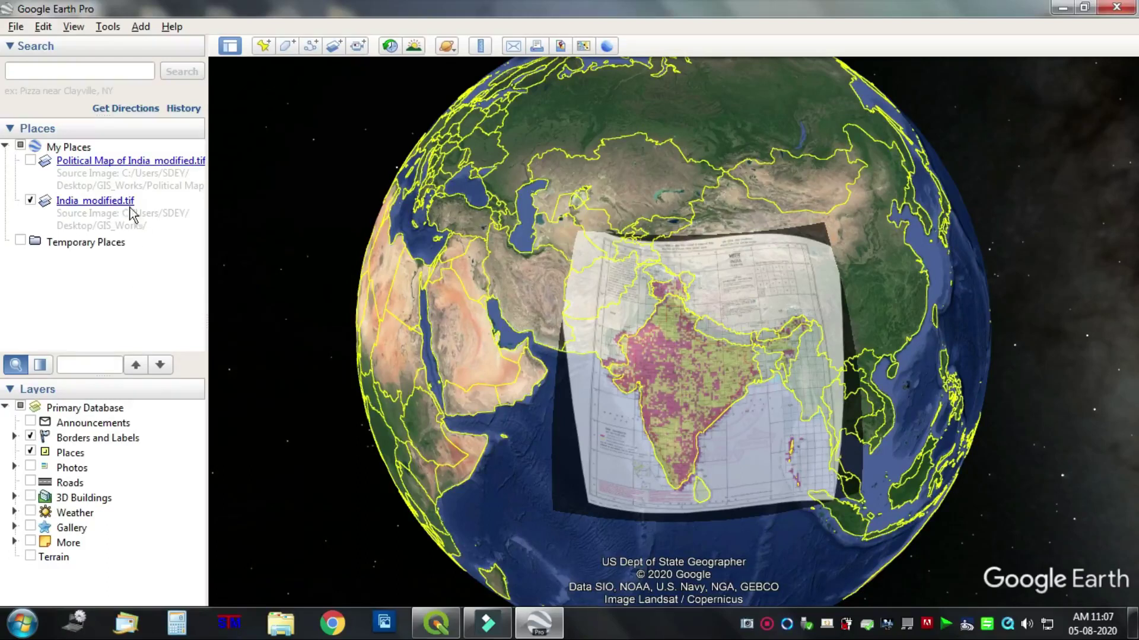
right_click(119, 208)
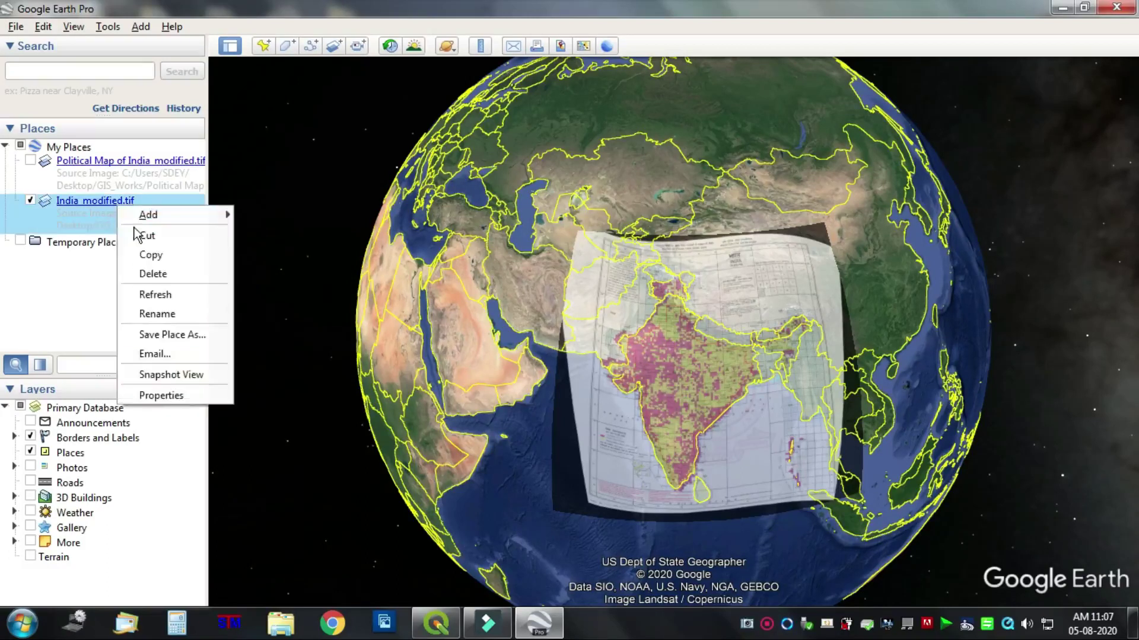
click(160, 276)
click(602, 328)
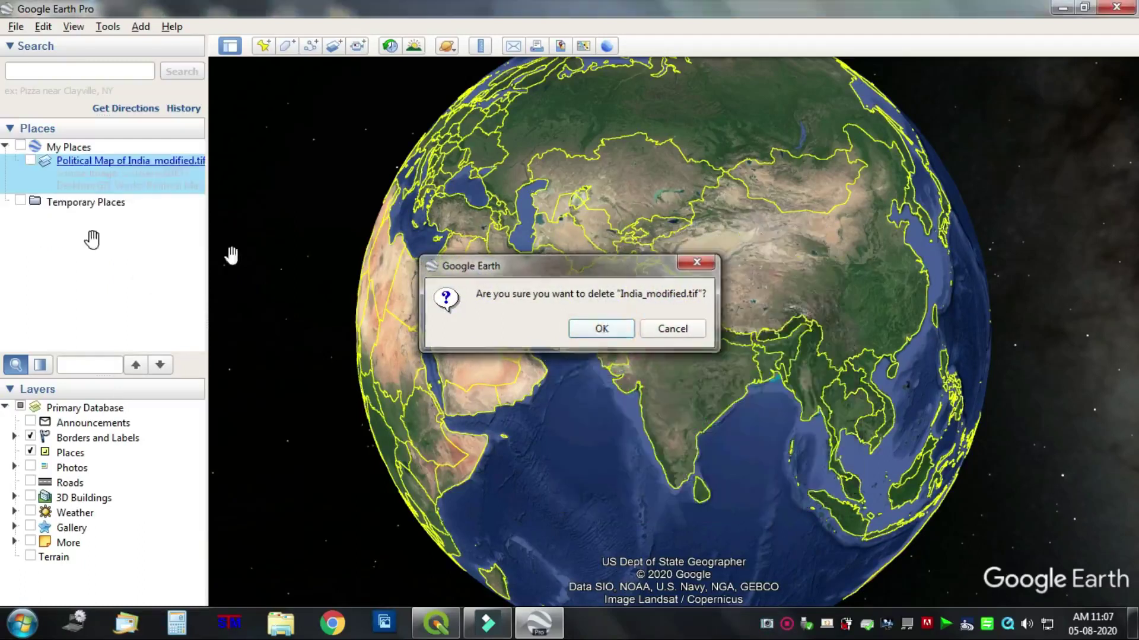
Delete the Political Map of India_modified.tif overlay from My Places and confirm the deletion.
right_click(80, 162)
click(115, 229)
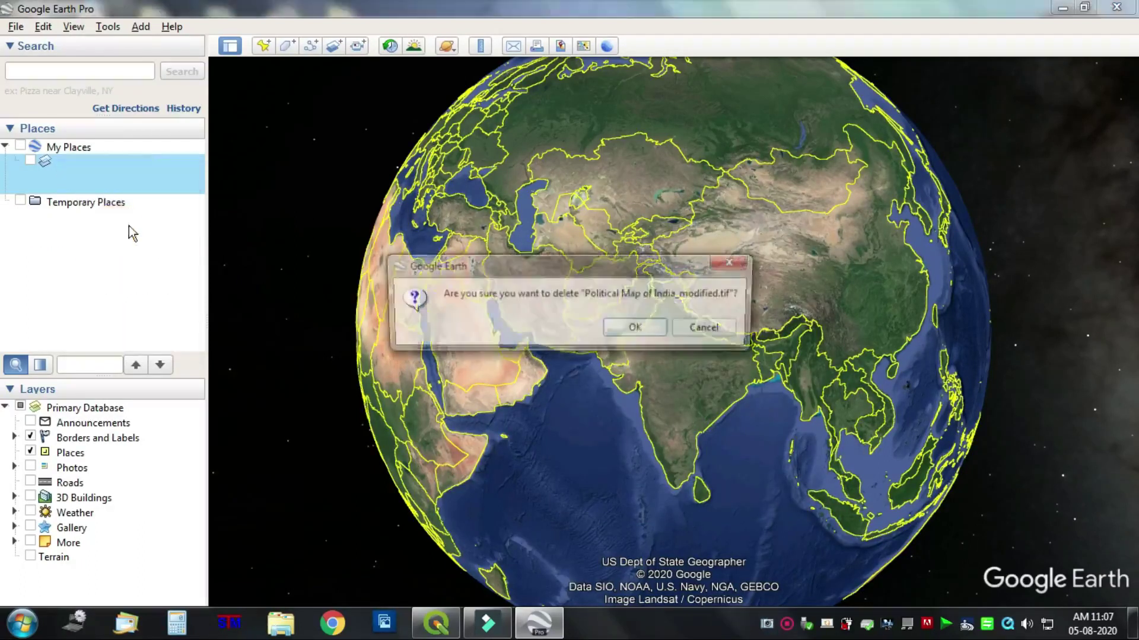
click(635, 327)
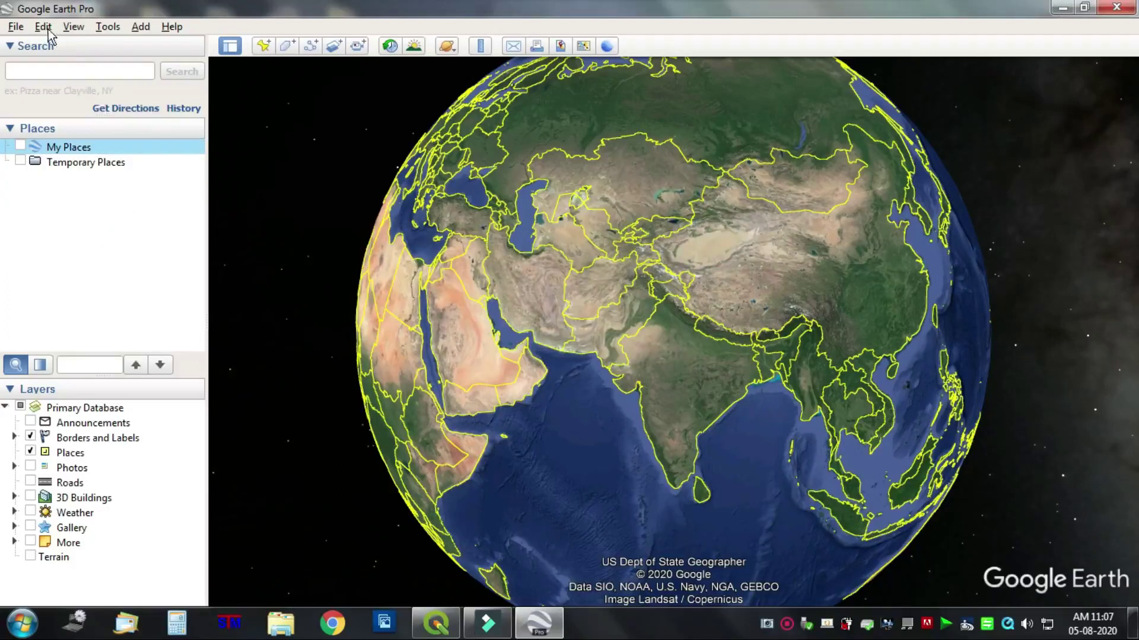
Import the georeferenced GeoTIFF India_topo_modified.tif from the GIS_Works folder.
click(16, 28)
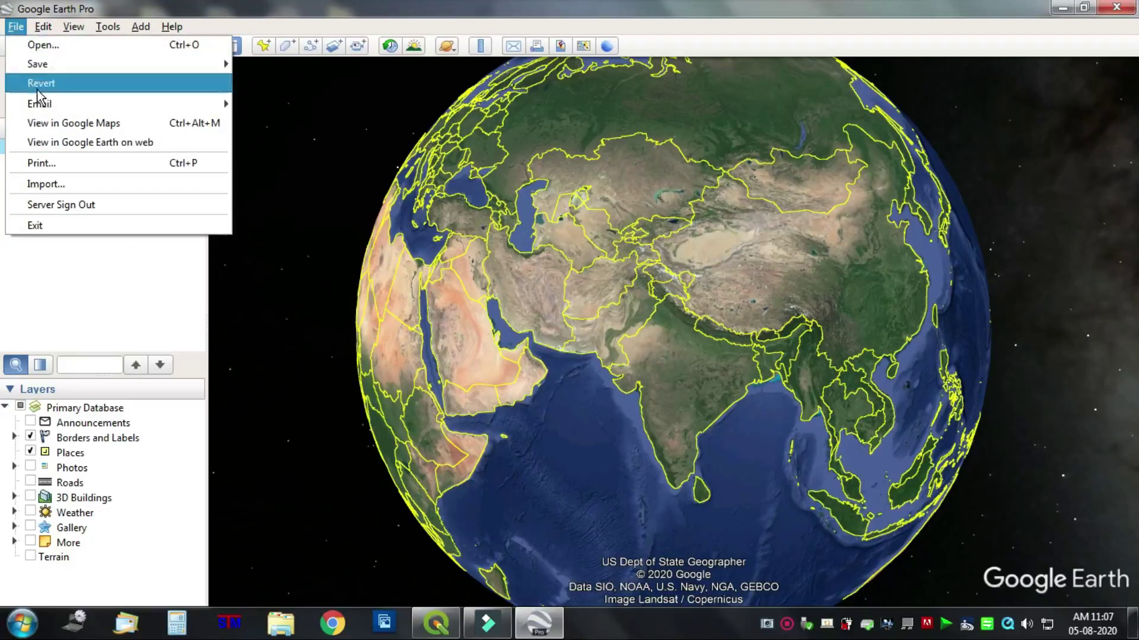
click(41, 184)
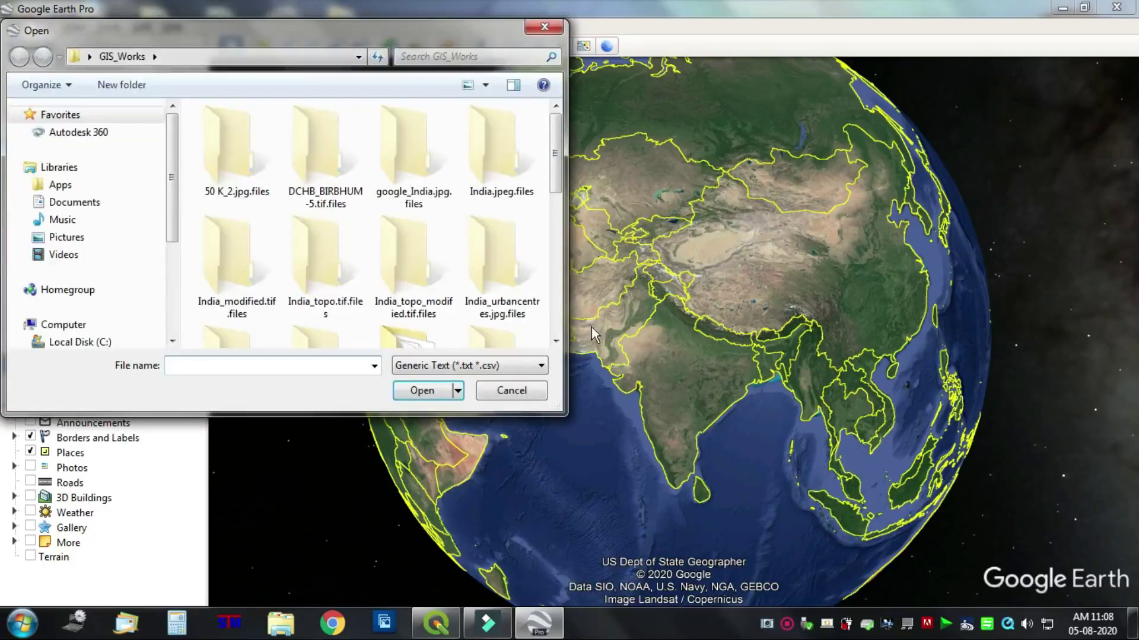
click(540, 365)
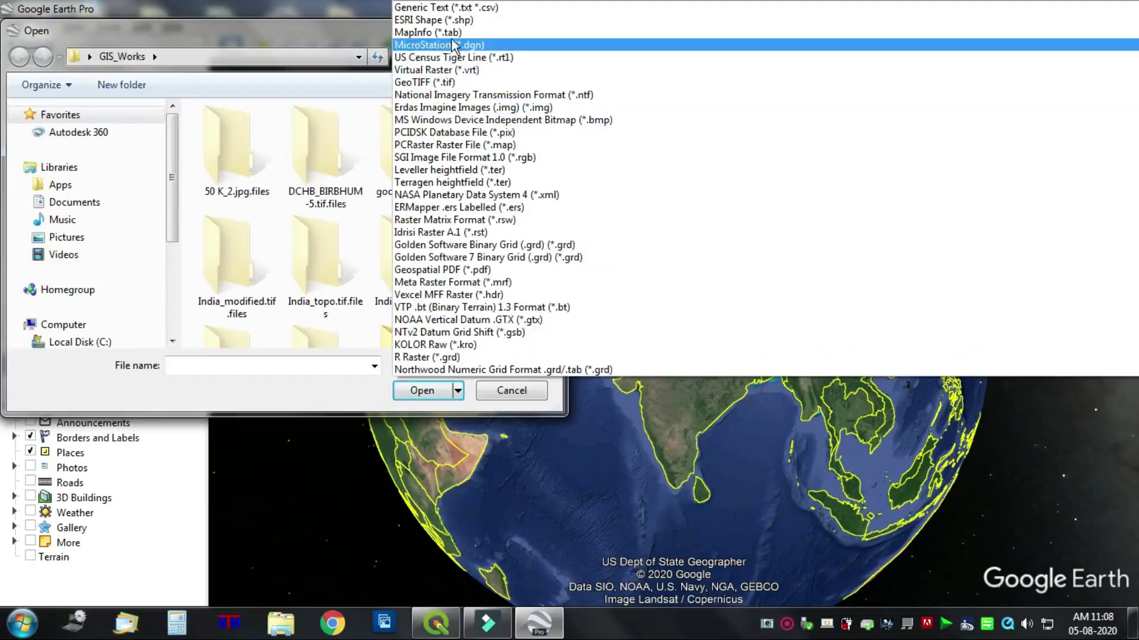
click(439, 81)
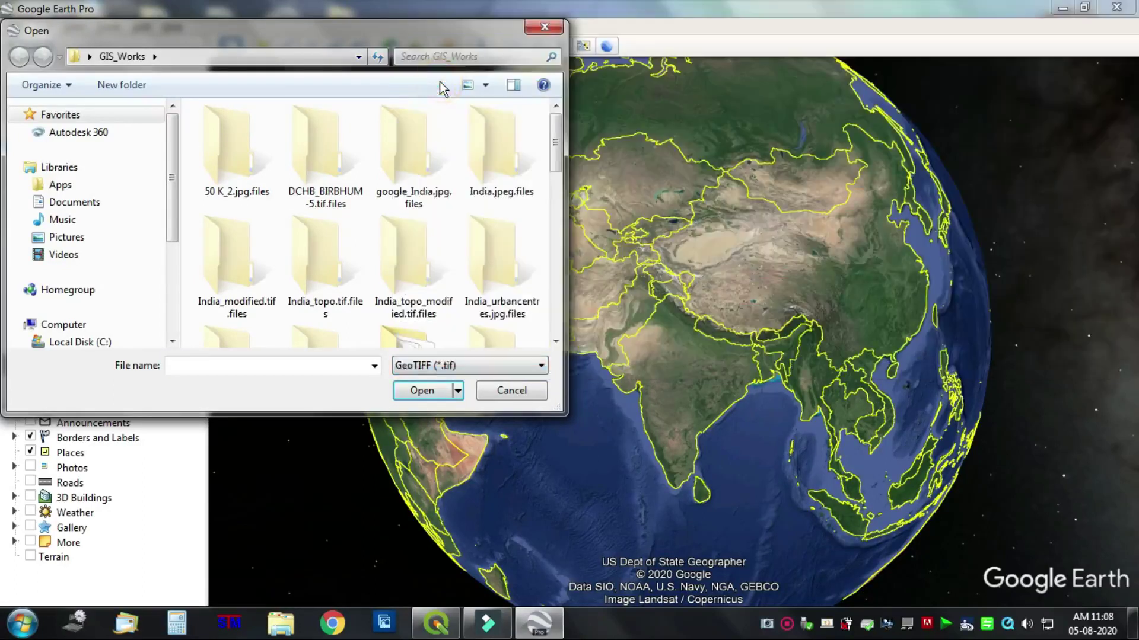
drag(557, 136, 564, 324)
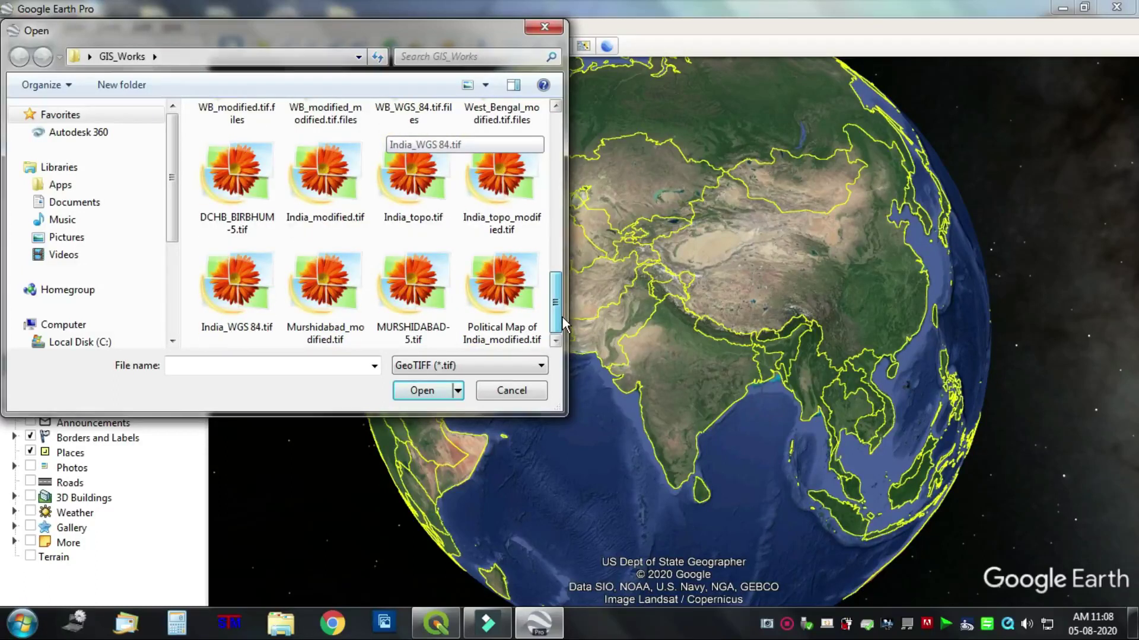
click(502, 178)
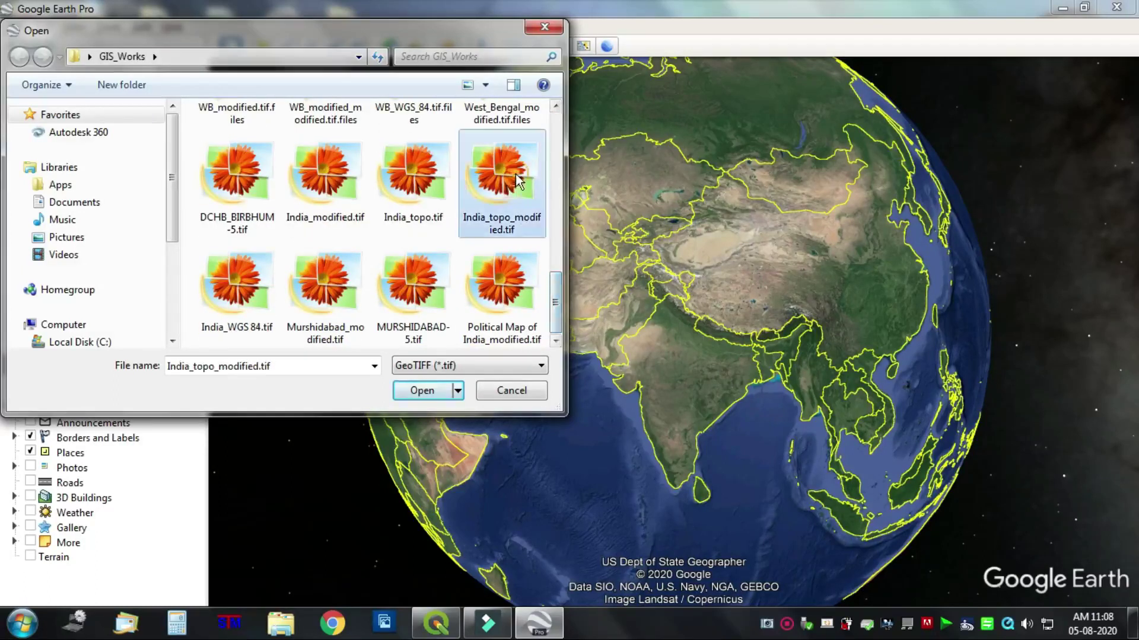
click(442, 393)
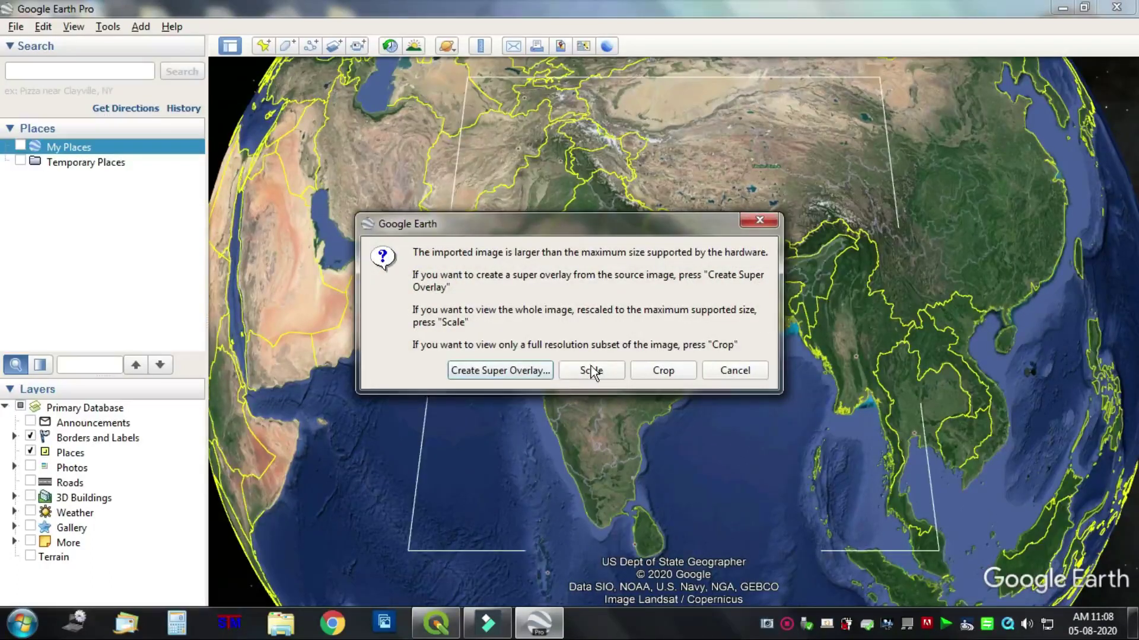
Scale the oversized image to the maximum supported size, make the overlay semi-transparent and save it.
click(591, 371)
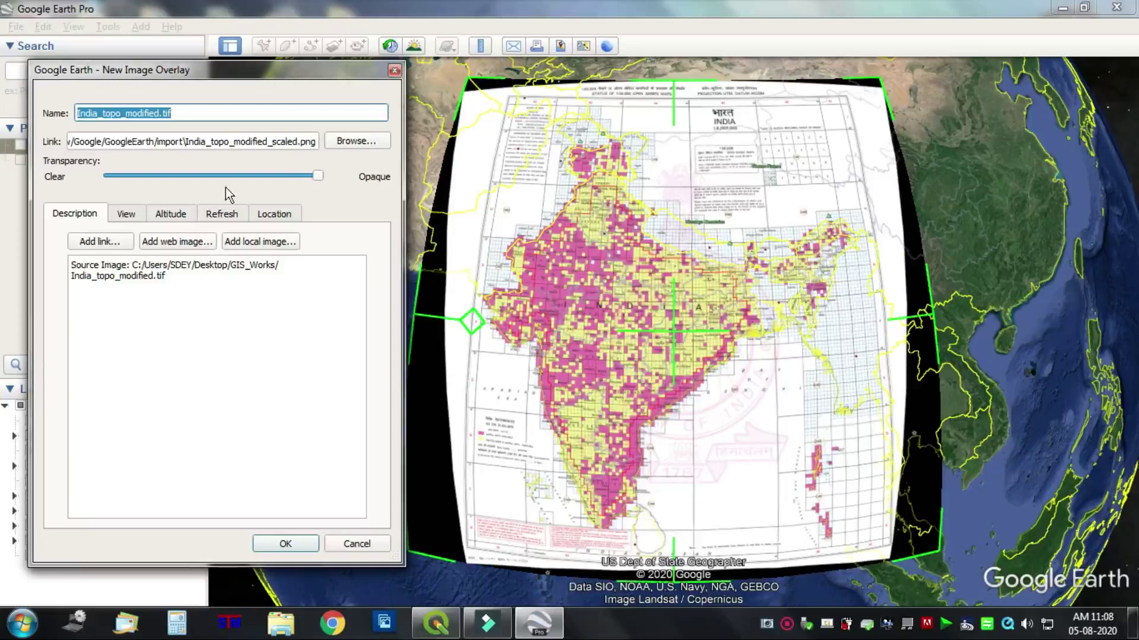
drag(320, 178, 196, 177)
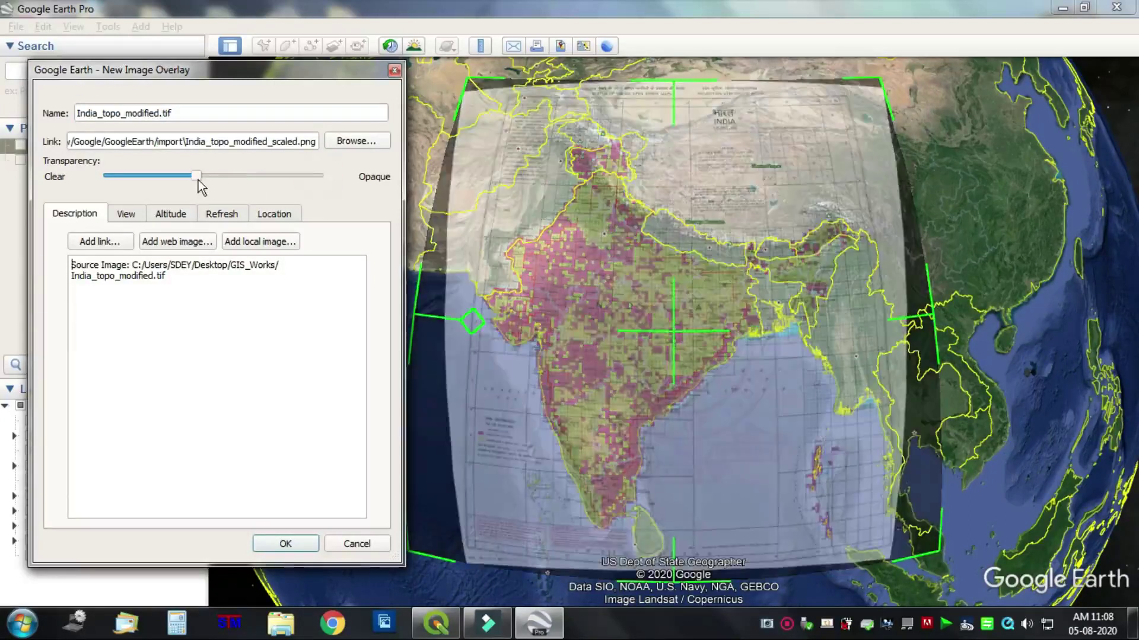
click(286, 543)
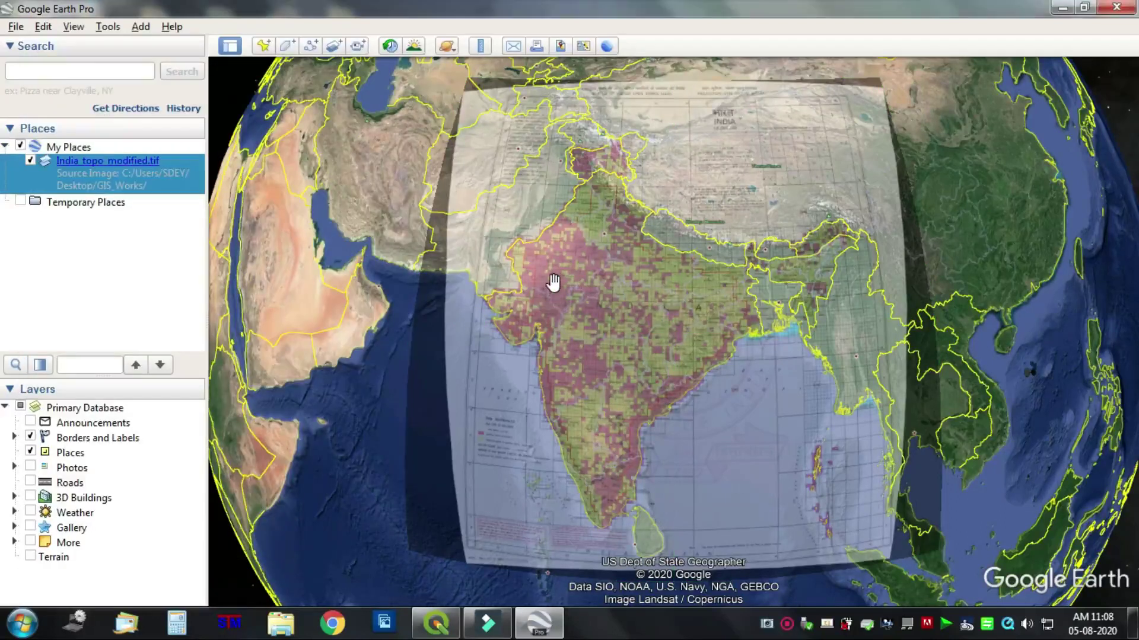
Compare the overlay's coastline with the underlying imagery along Gujarat and down to Mumbai.
scroll(552, 282, up, 2)
scroll(519, 357, up, 2)
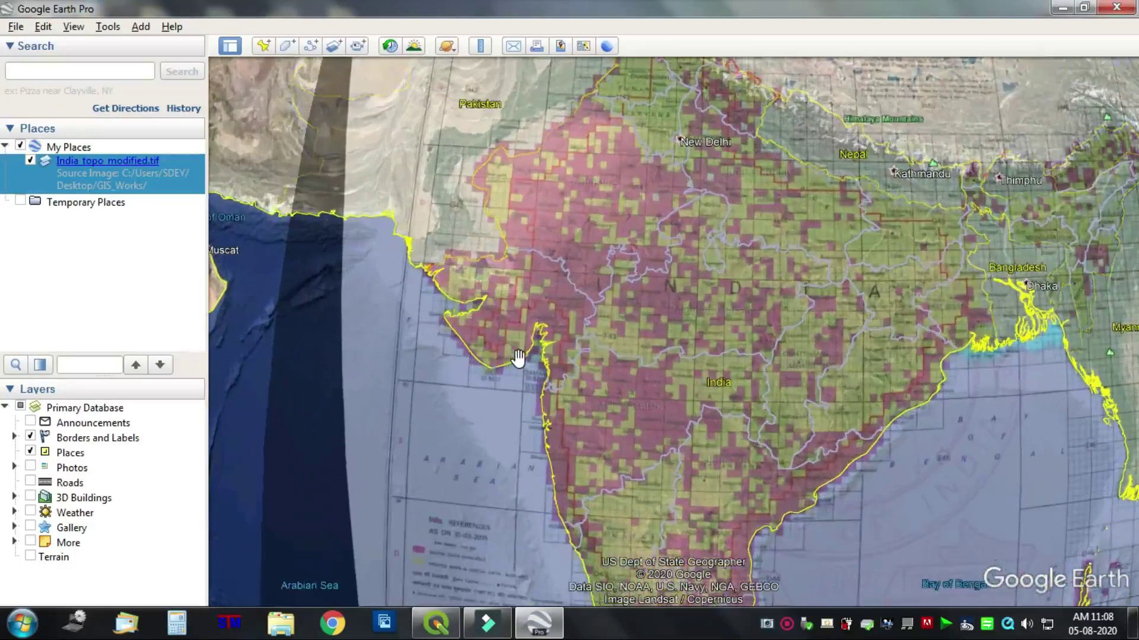
scroll(516, 361, up, 2)
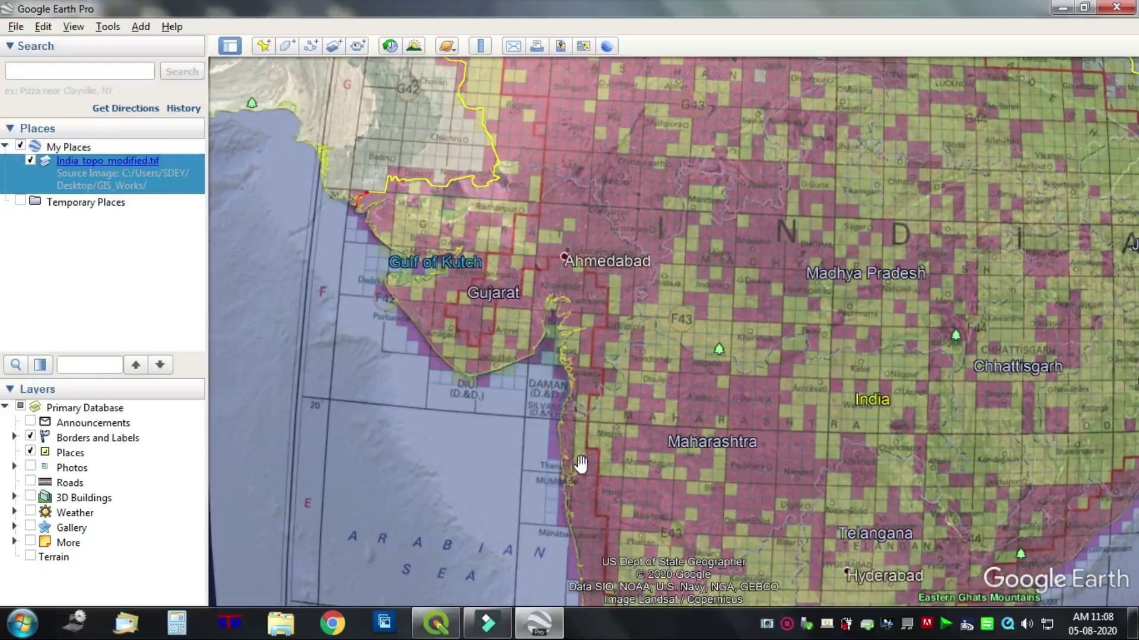
scroll(580, 464, up, 2)
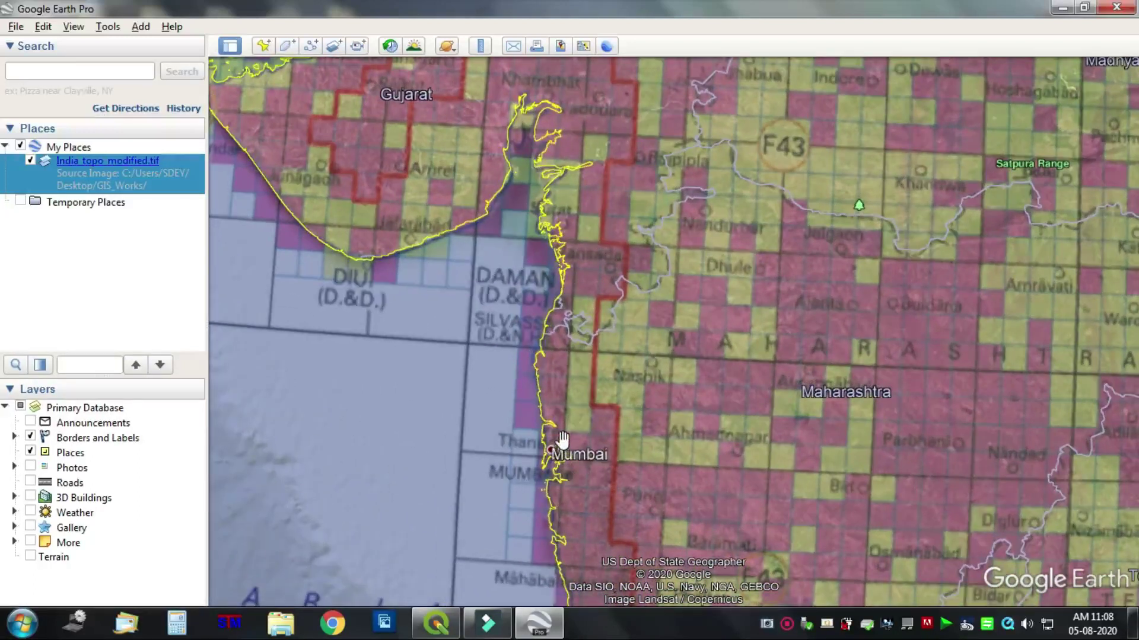
scroll(563, 439, up, 2)
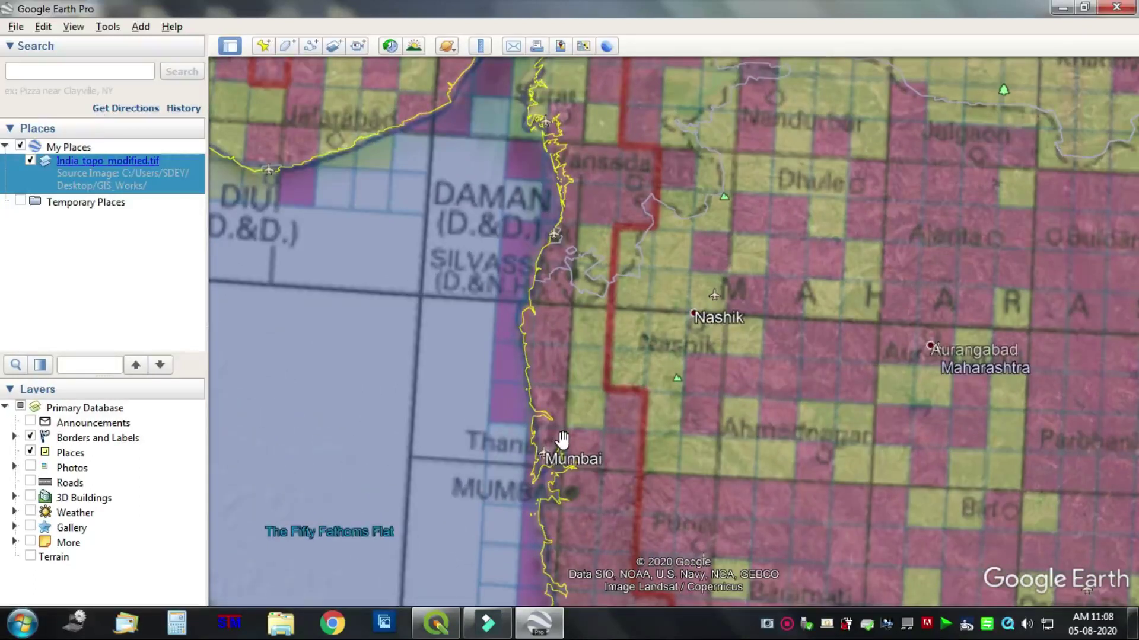
scroll(562, 439, up, 2)
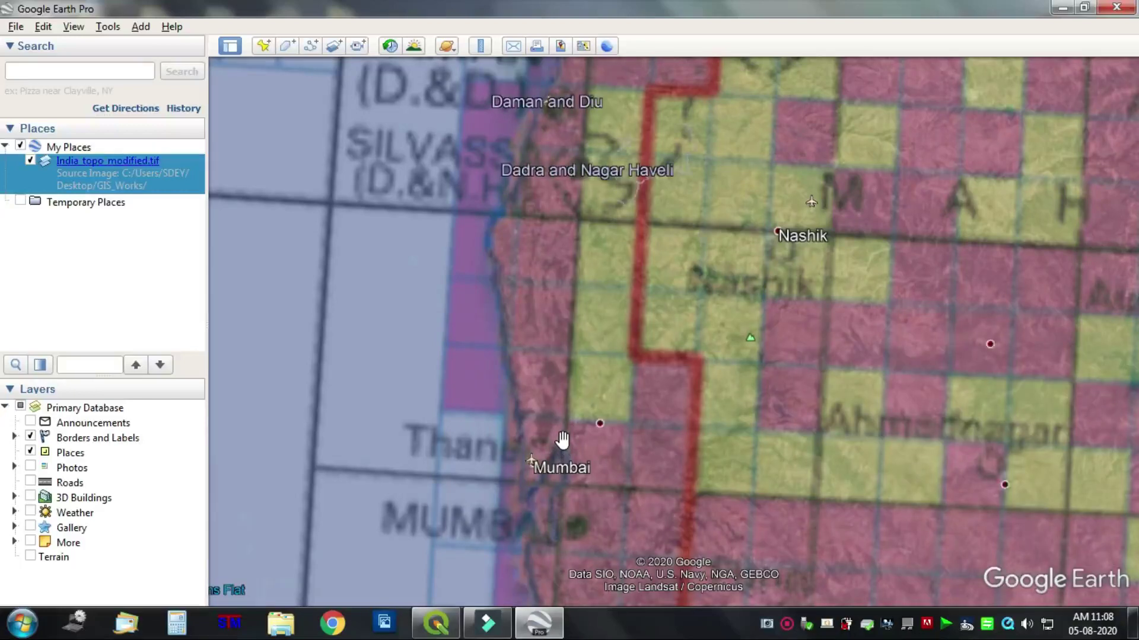
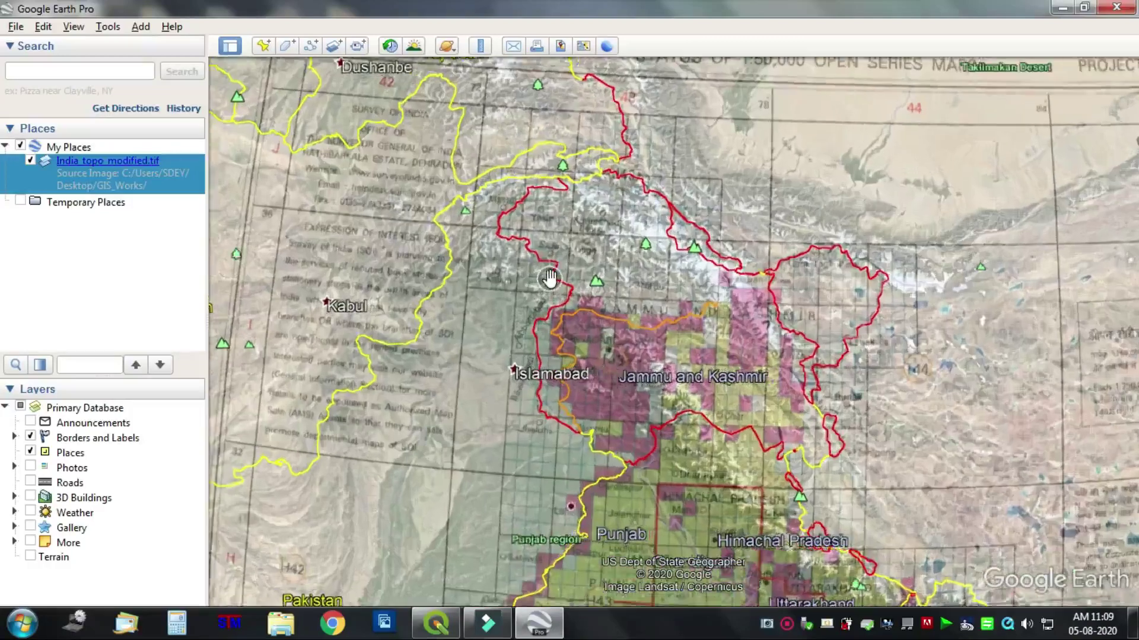
Check the overlay against the boundary lines around Jammu and Kashmir and Aksai Chin.
scroll(551, 276, up, 2)
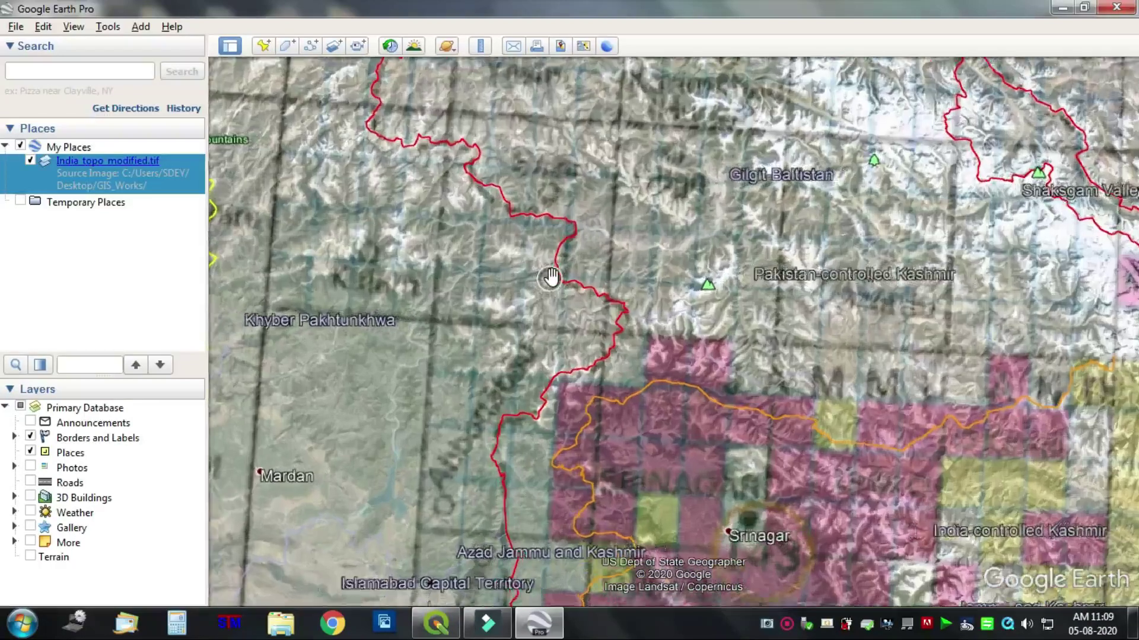
scroll(552, 276, up, 2)
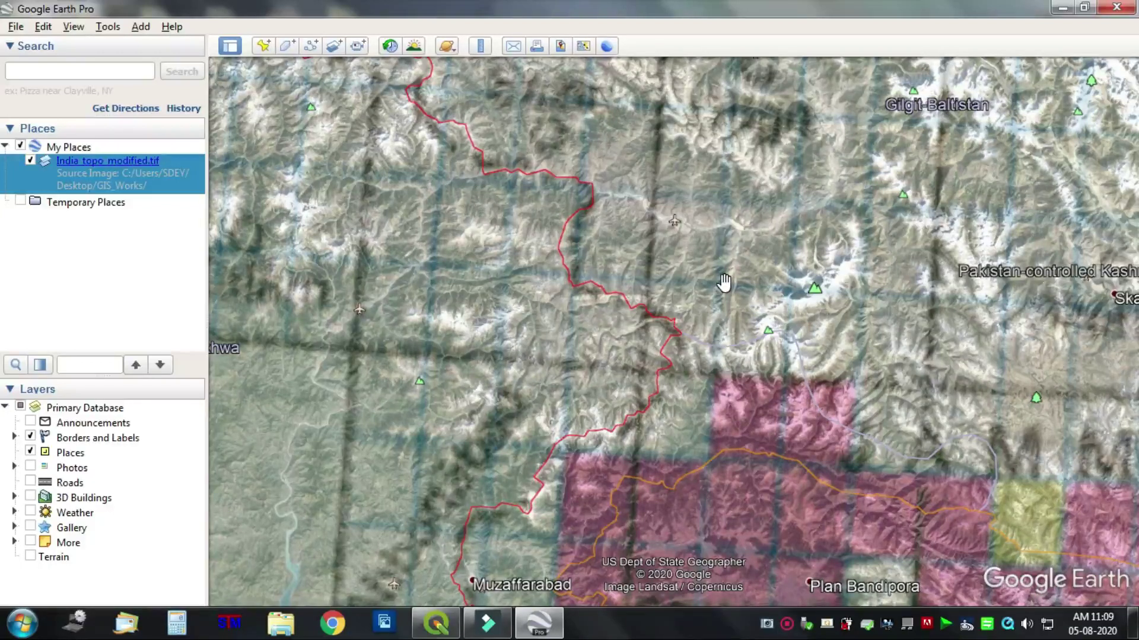
scroll(724, 283, down, 5)
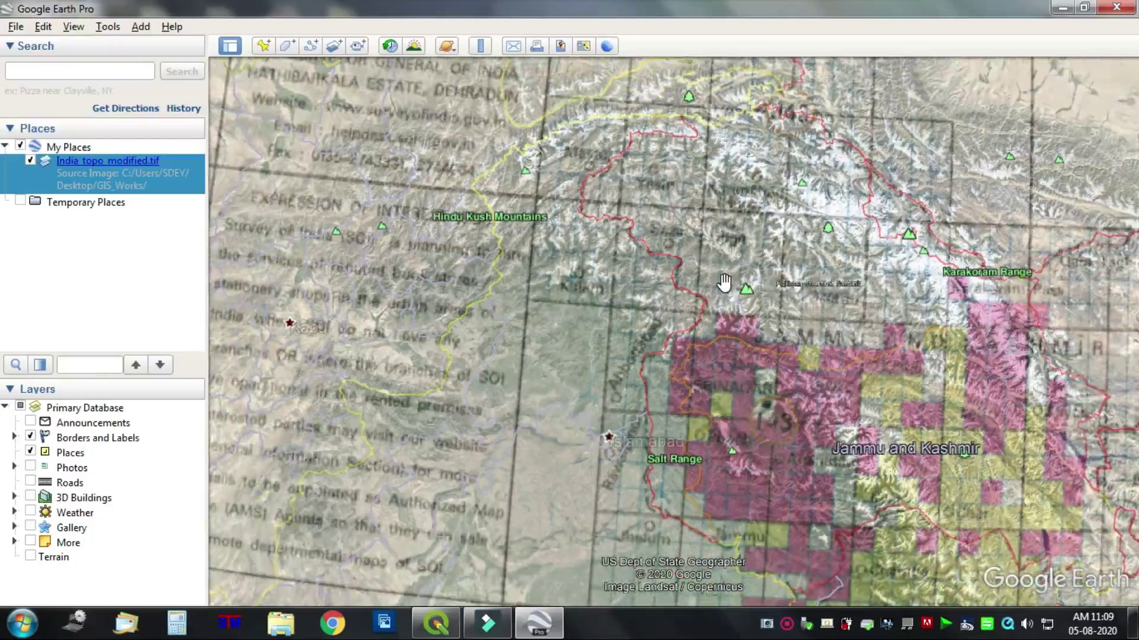
drag(724, 283, 719, 235)
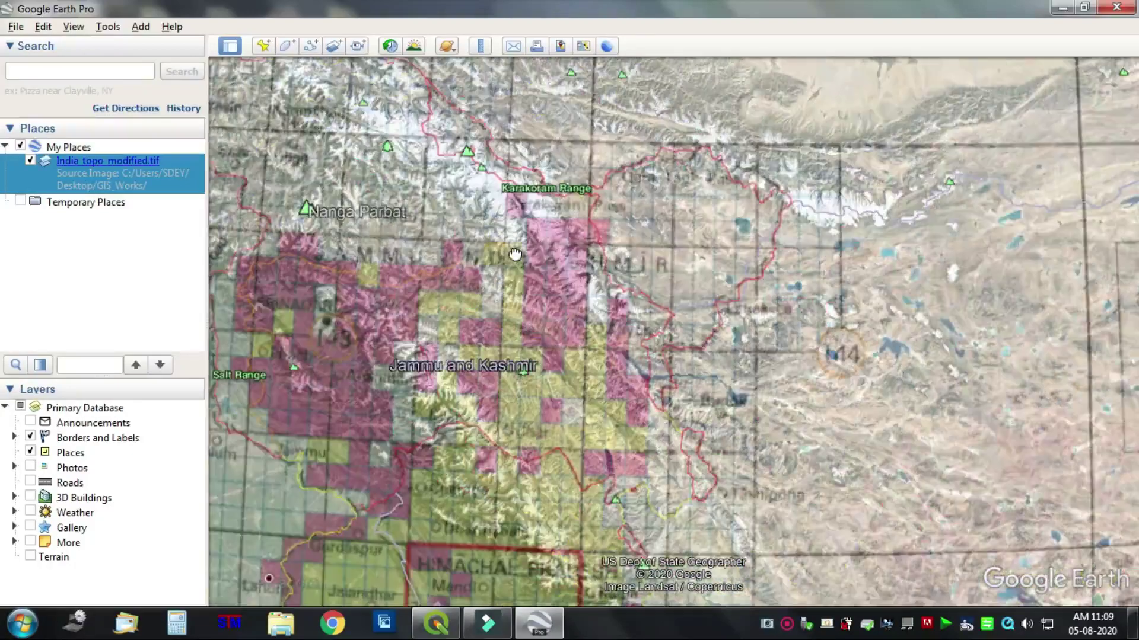
scroll(824, 212, up, 4)
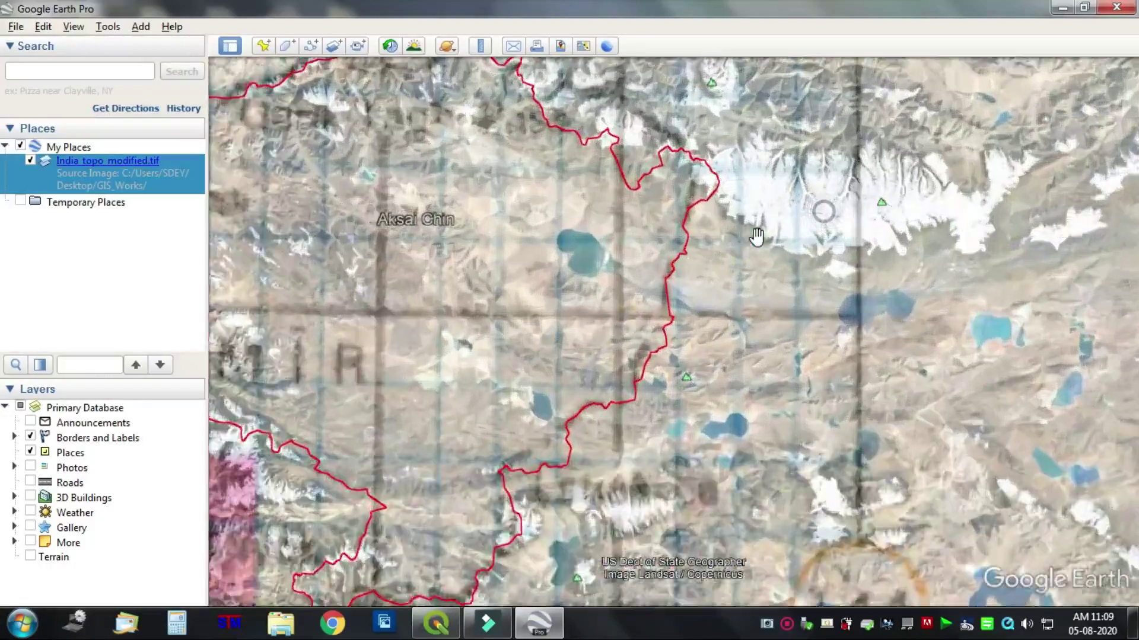
scroll(619, 300, down, 5)
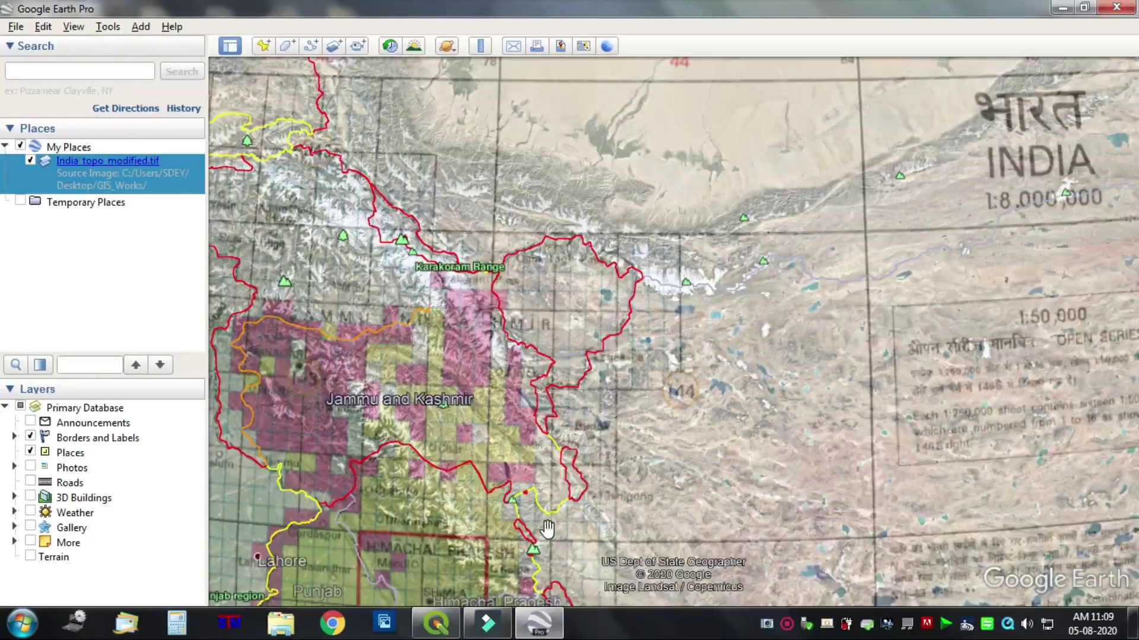
Compare the border drawn on the overlay with the boundary line between Uttarakhand and Nepal's Far-Western region.
drag(547, 528, 761, 308)
scroll(760, 308, up, 2)
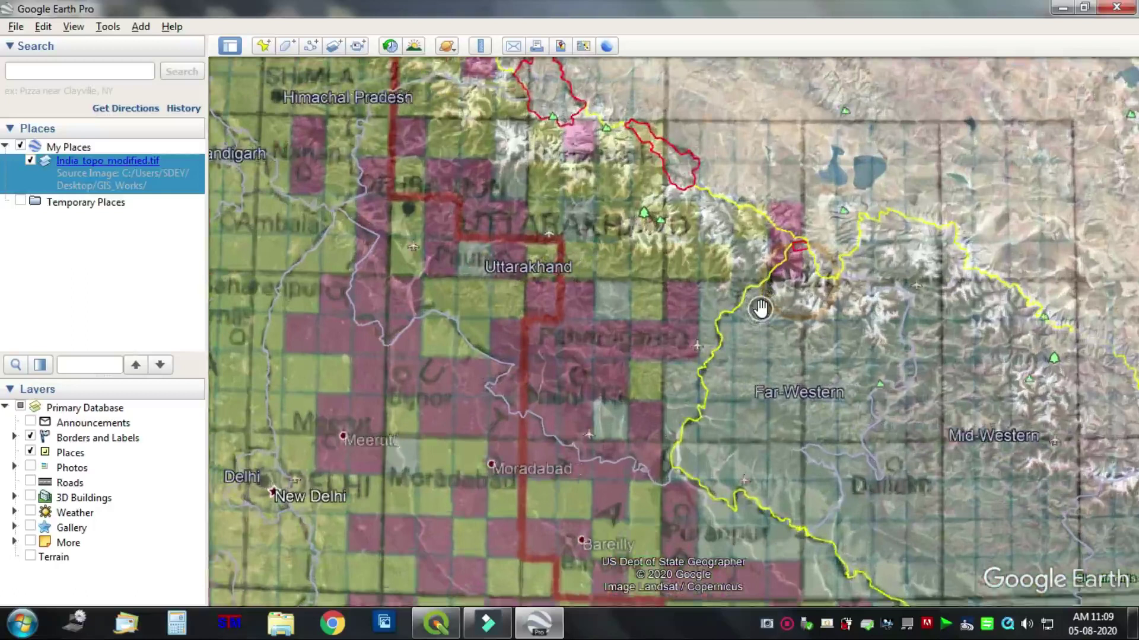
double_click(698, 428)
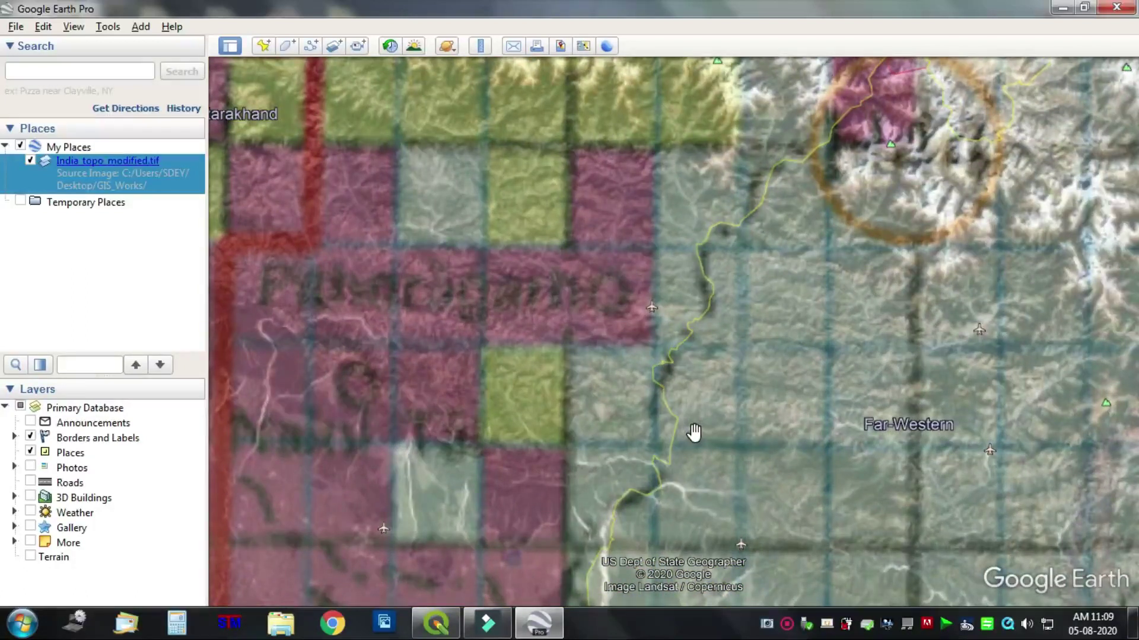
scroll(694, 432, down, 1)
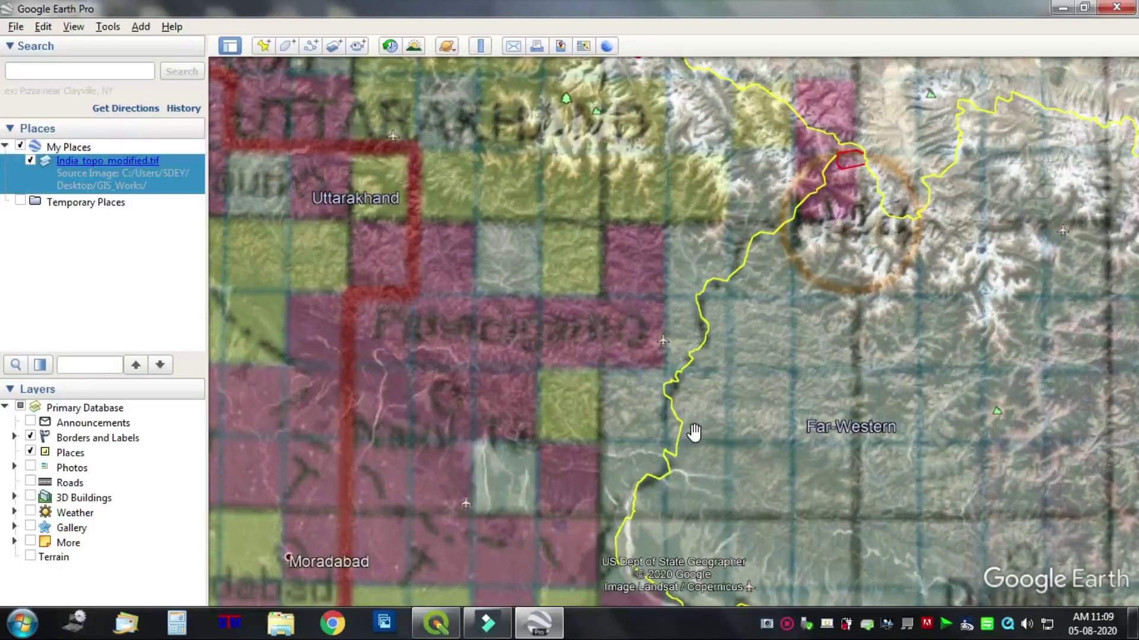
scroll(693, 432, down, 1)
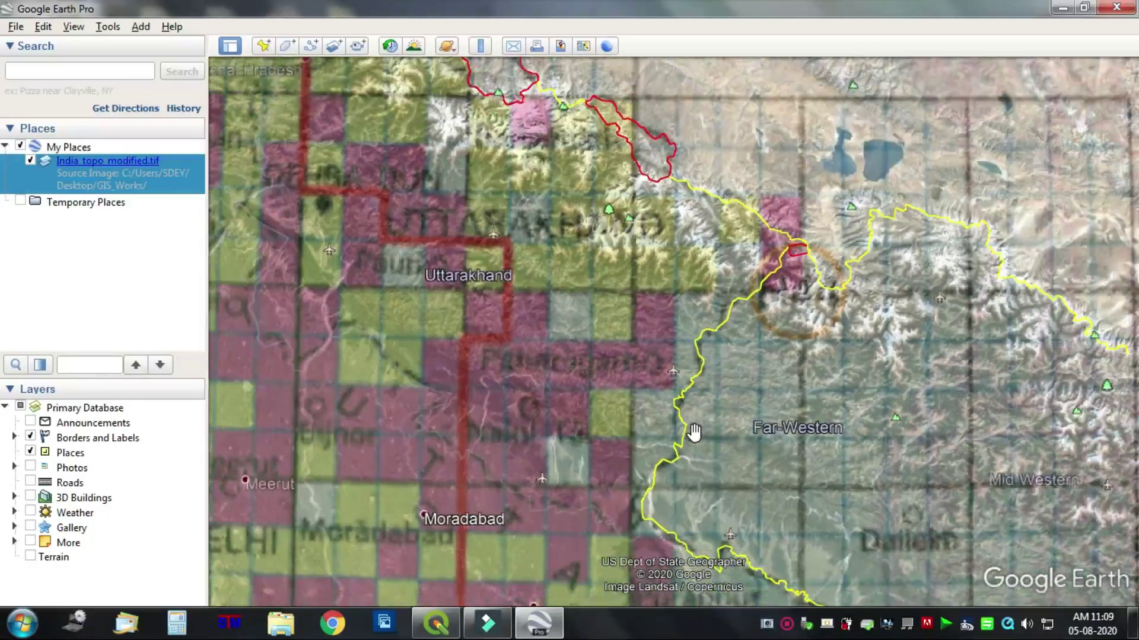
View the whole India_topo_modified.tif overlay on the globe, and hide and show it again to compare it with the imagery.
scroll(693, 432, down, 1)
scroll(693, 432, down, 3)
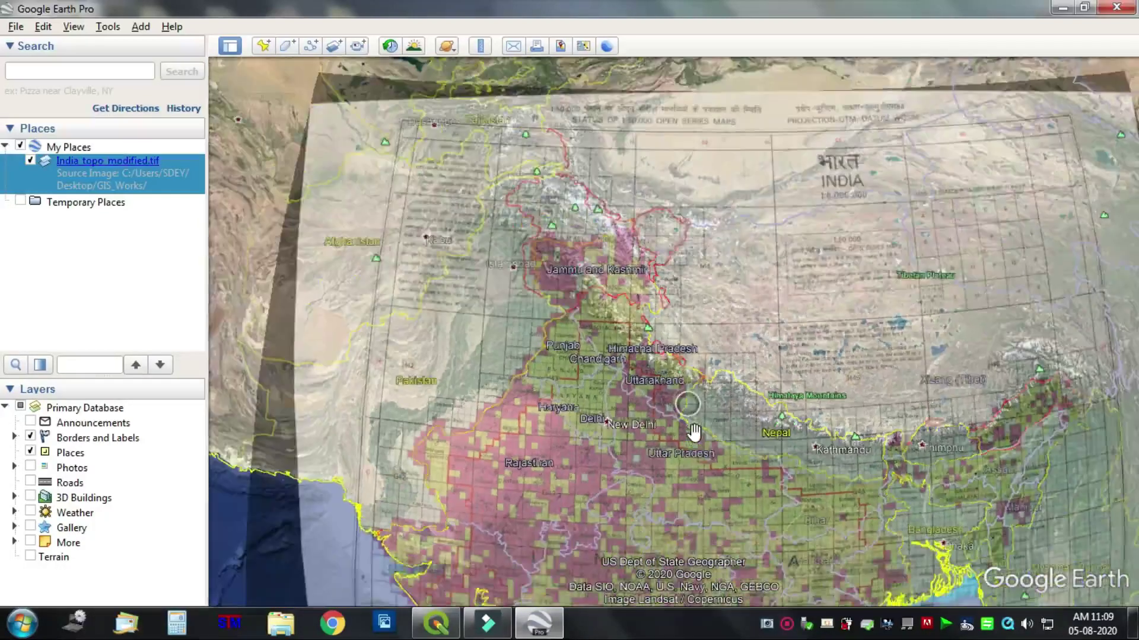
scroll(643, 330, down, 4)
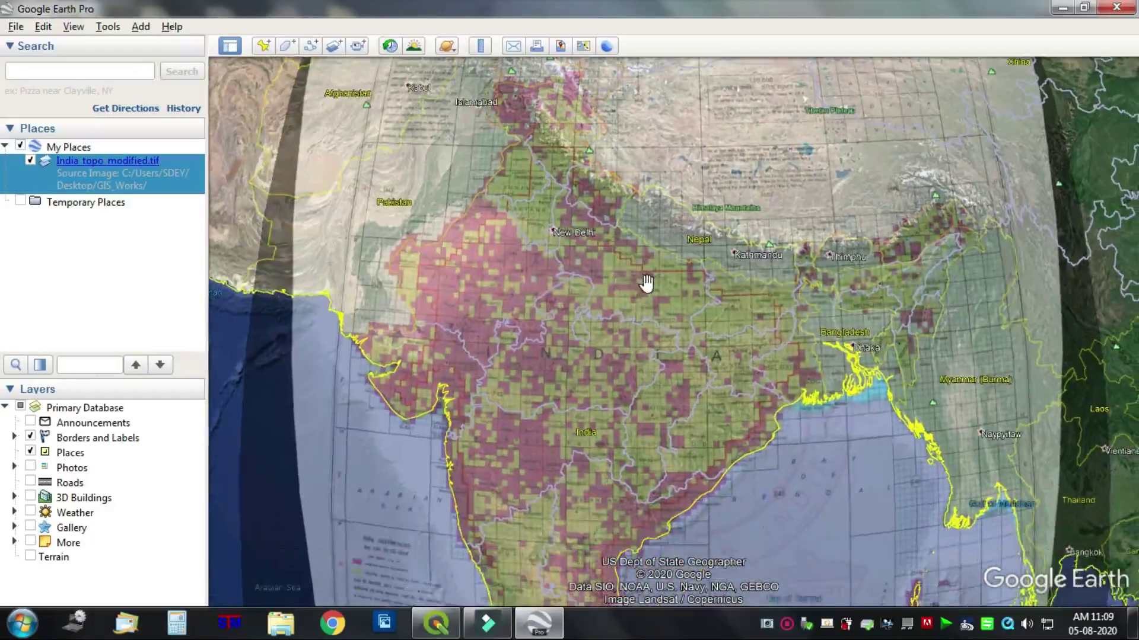
scroll(646, 284, down, 2)
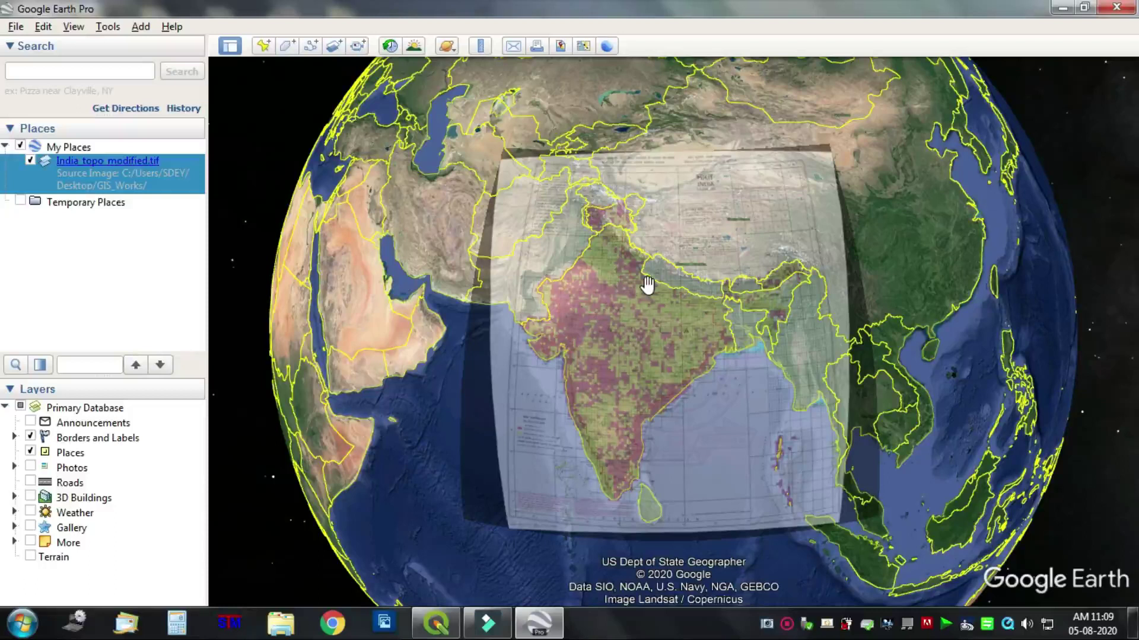
click(30, 160)
click(31, 162)
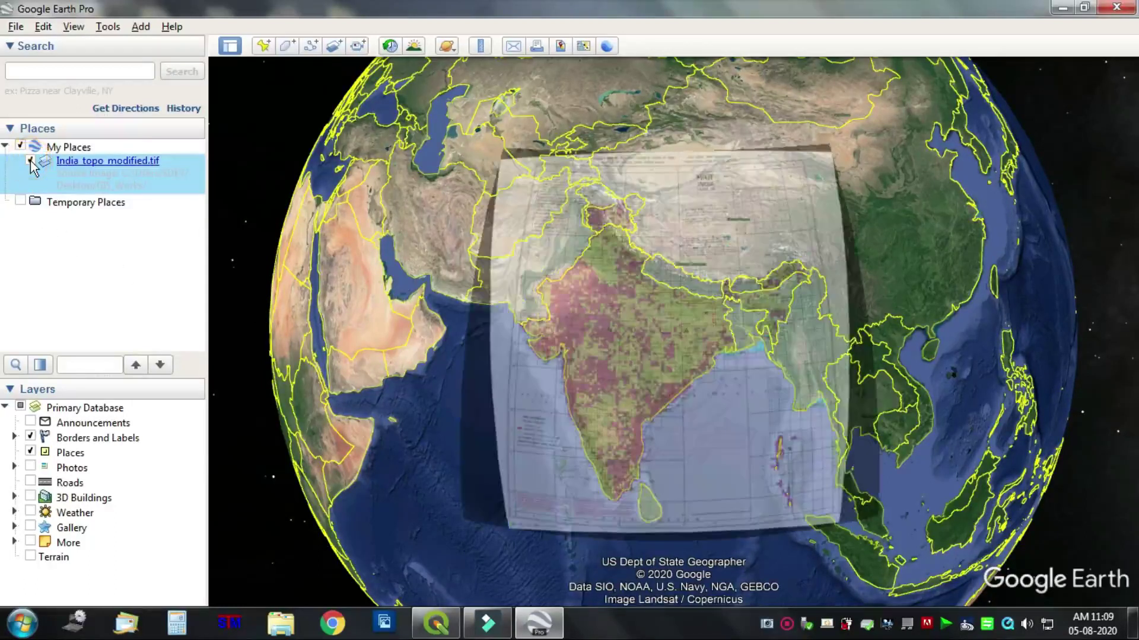
Edit the properties of the India_topo_modified.tif overlay to make it fully opaque and save the change.
right_click(72, 160)
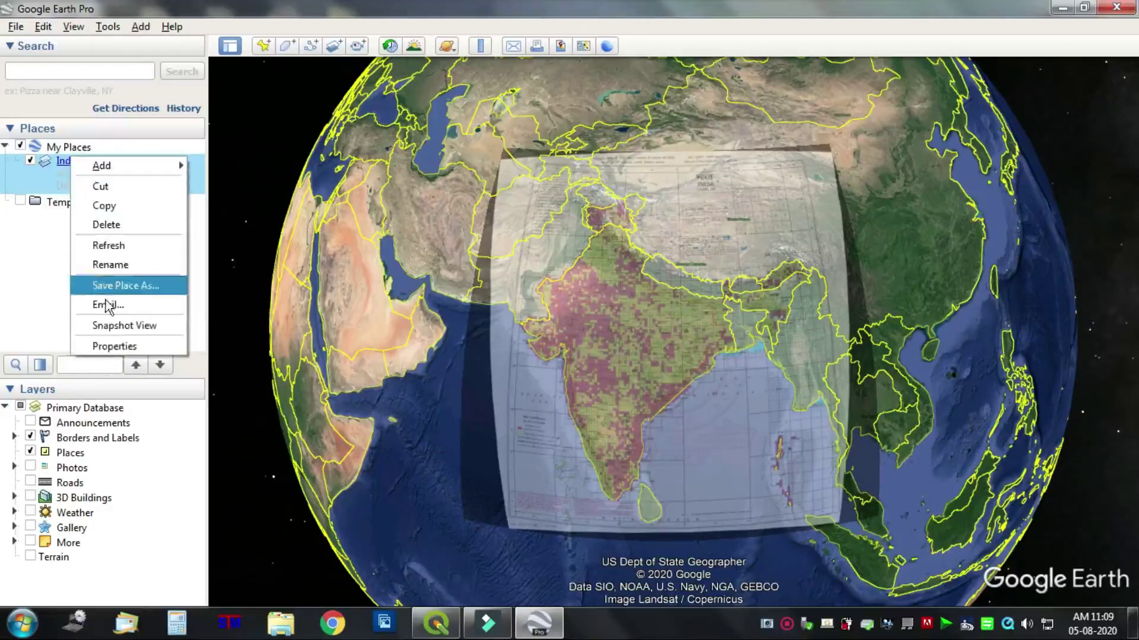
click(113, 348)
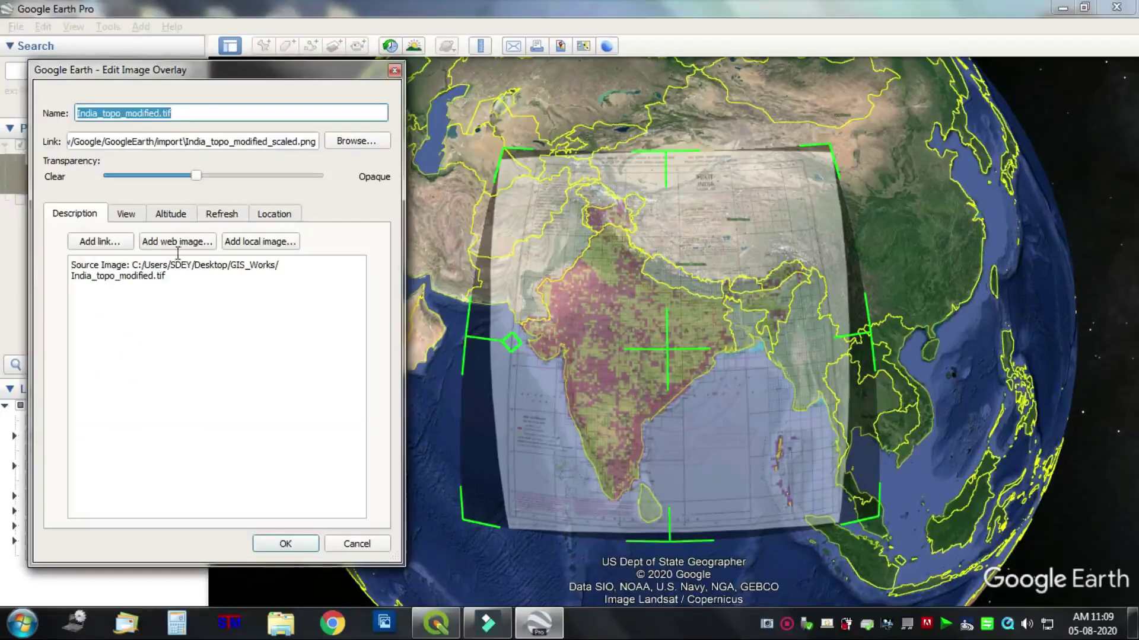
drag(196, 176, 324, 180)
click(301, 418)
click(278, 544)
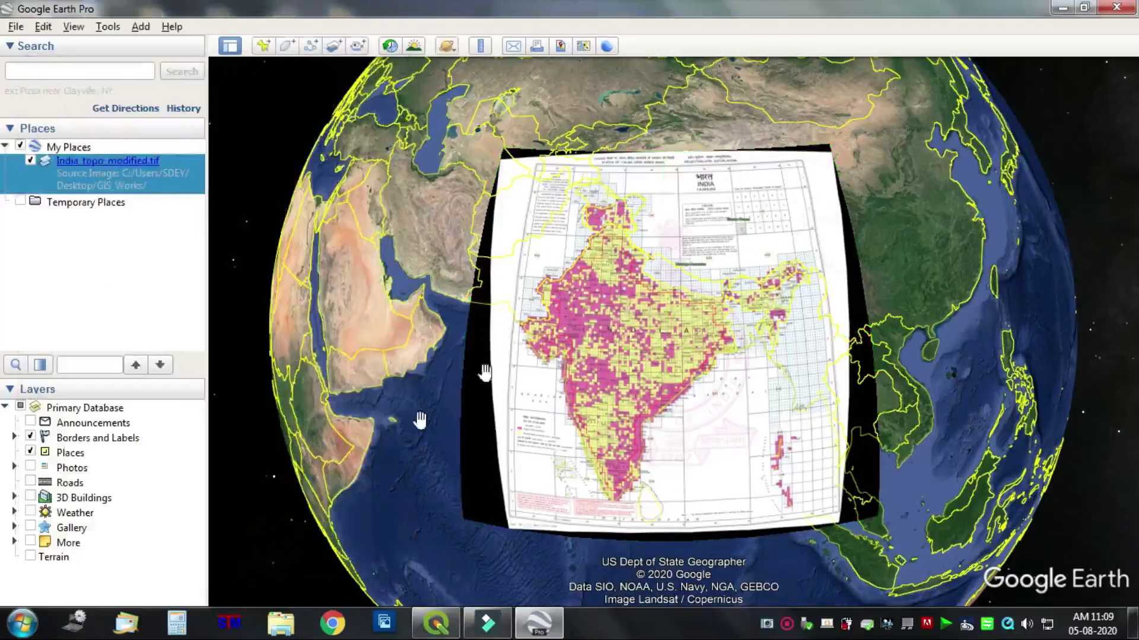
Compare the overlay with the imagery and state borders around Gujarat and Rajasthan by hiding India_topo_modified.tif and showing it again.
scroll(532, 332, up, 5)
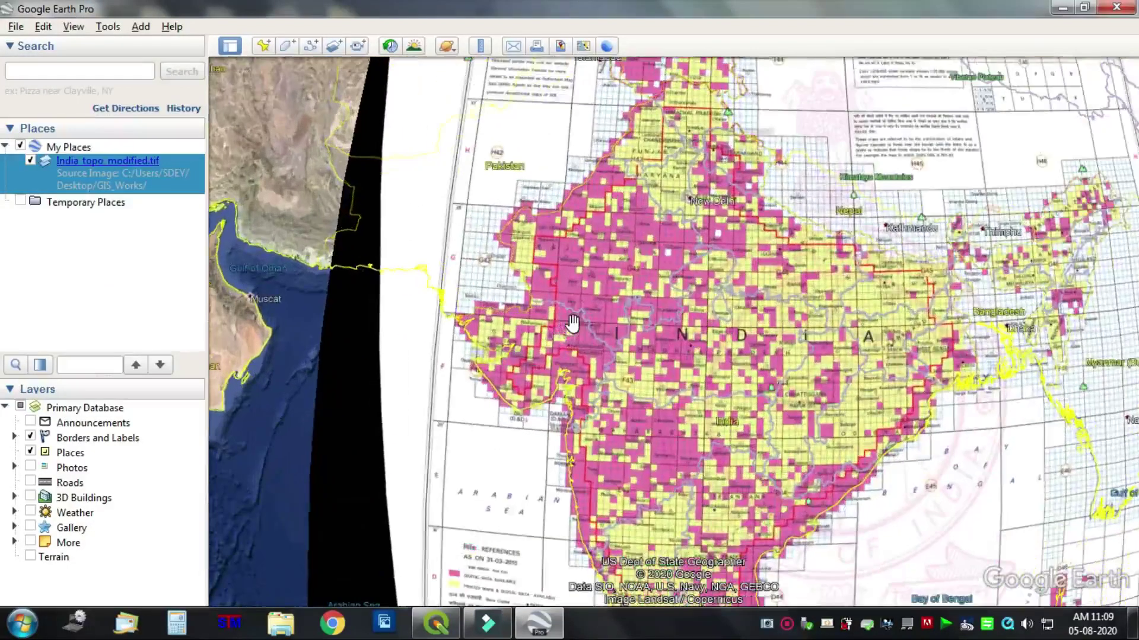
scroll(572, 323, up, 2)
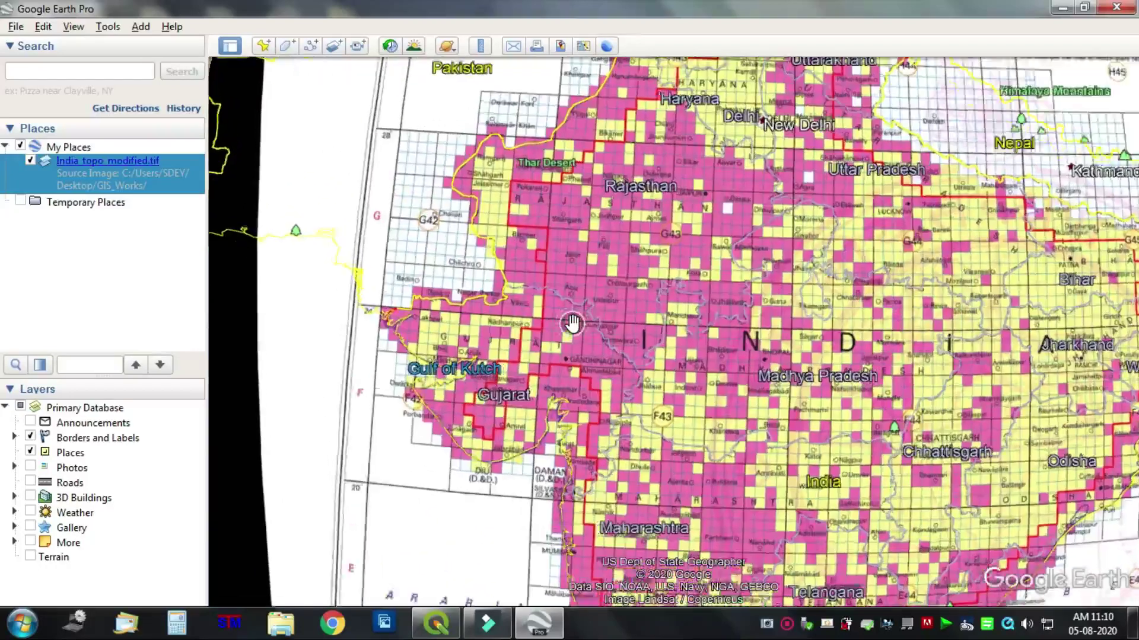
scroll(573, 323, up, 2)
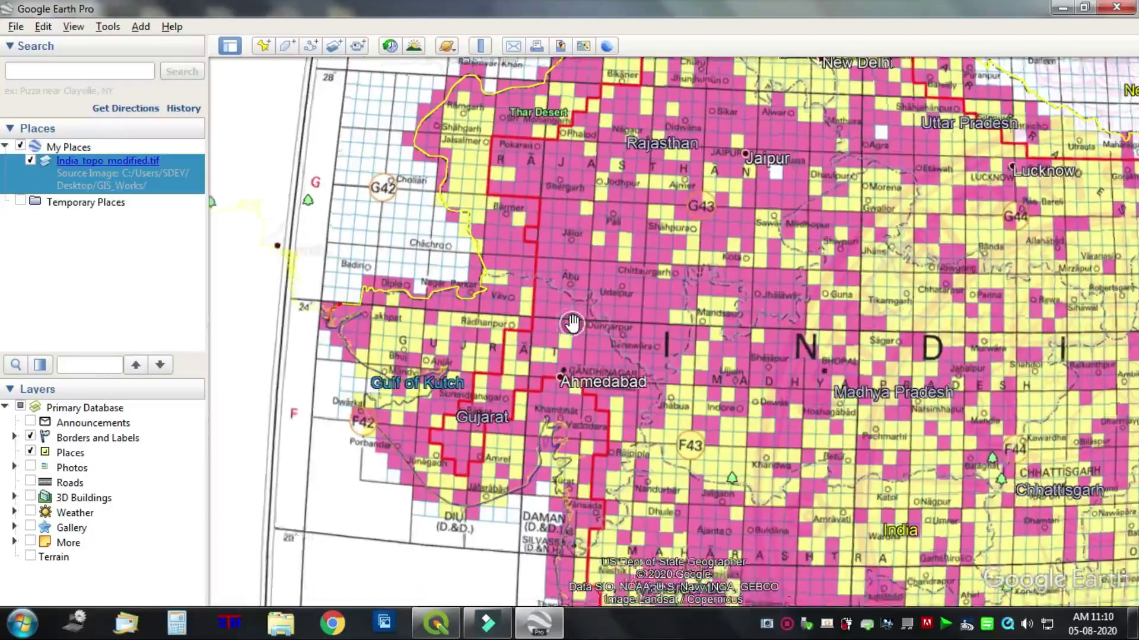
scroll(572, 323, up, 2)
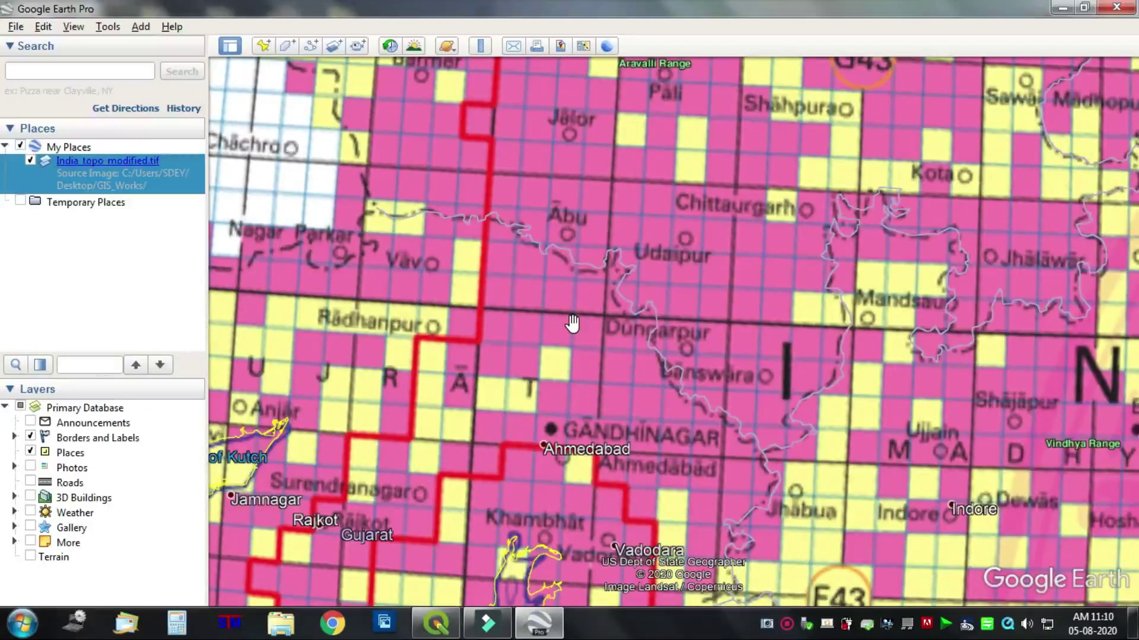
scroll(385, 217, down, 2)
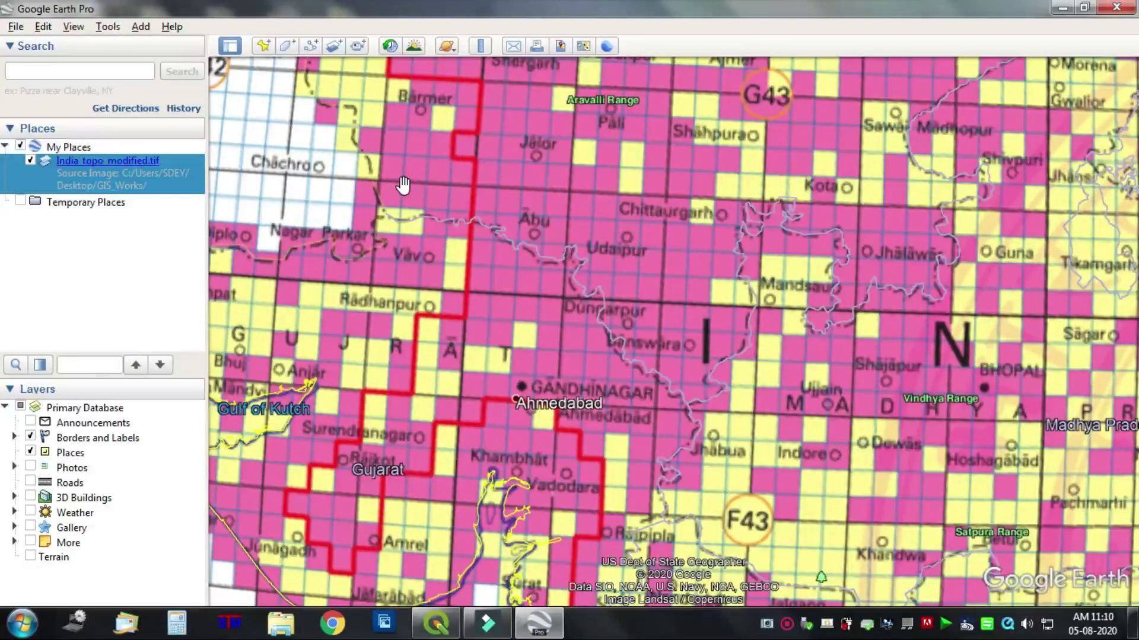
click(31, 160)
click(30, 160)
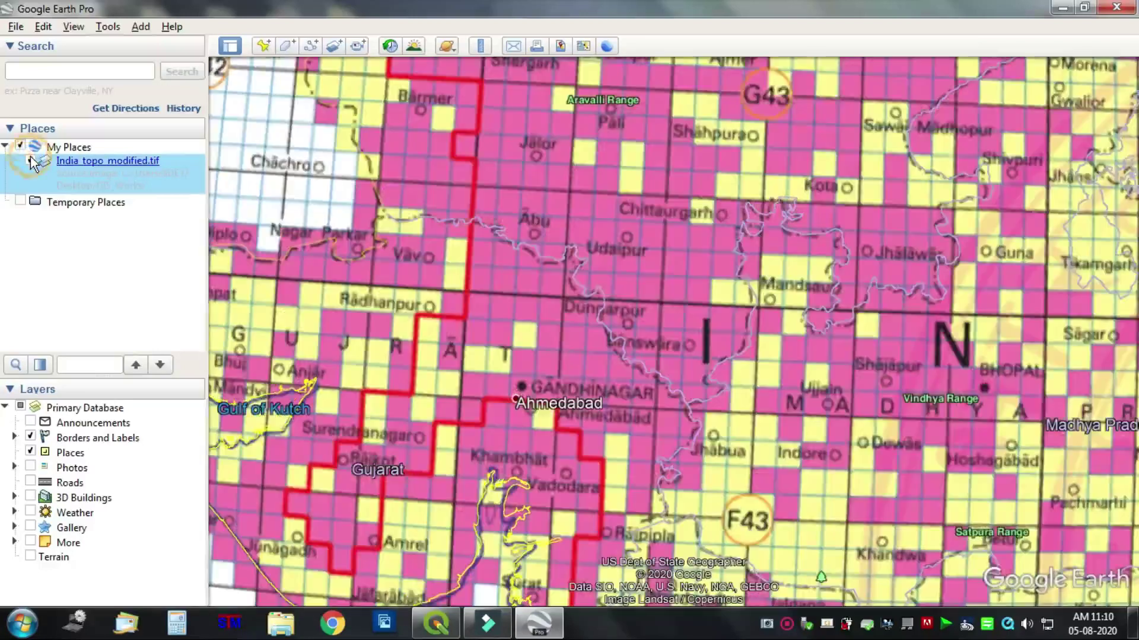
click(30, 160)
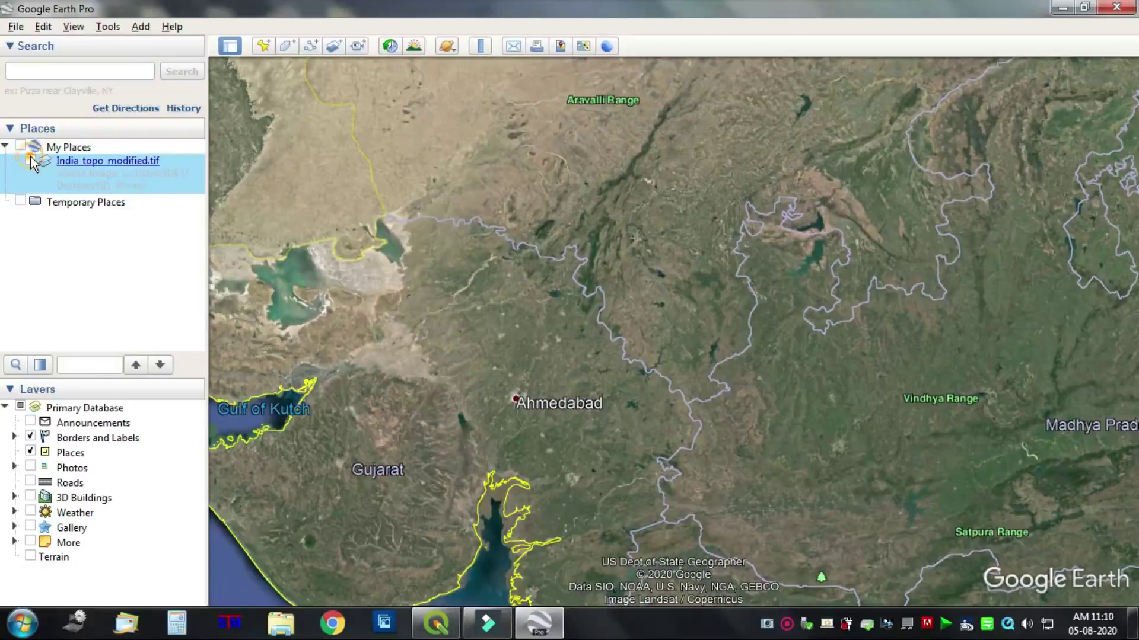
click(30, 160)
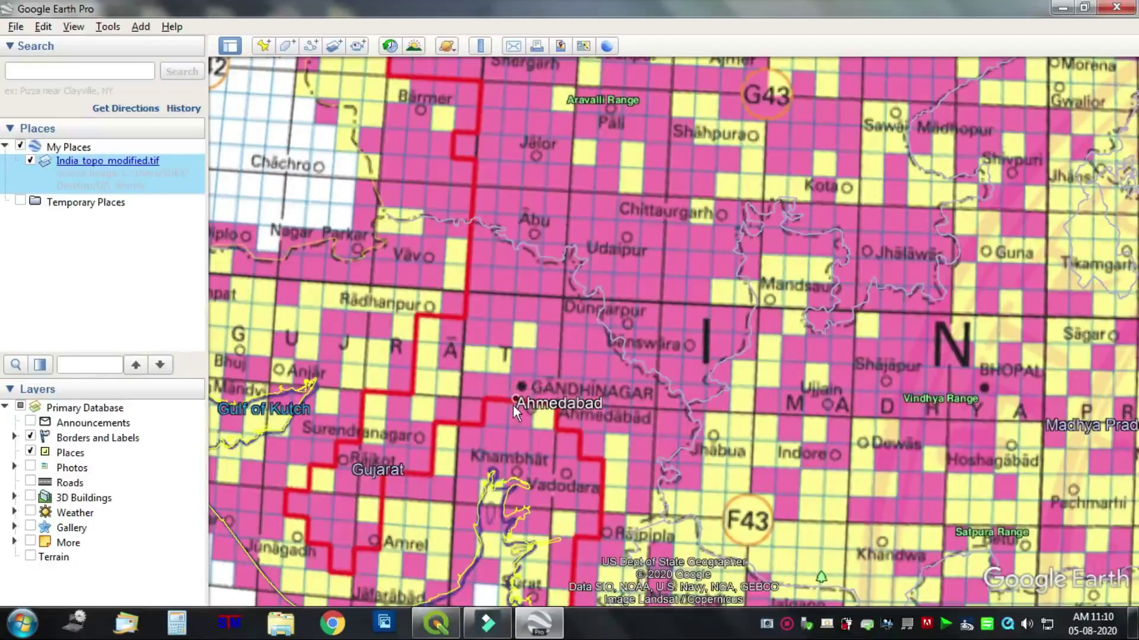
Check the overlay's Gandhinagar and Ahmedabad markers against the Ahmedabad place label, hiding and showing the overlay repeatedly.
scroll(523, 407, up, 3)
scroll(530, 409, up, 2)
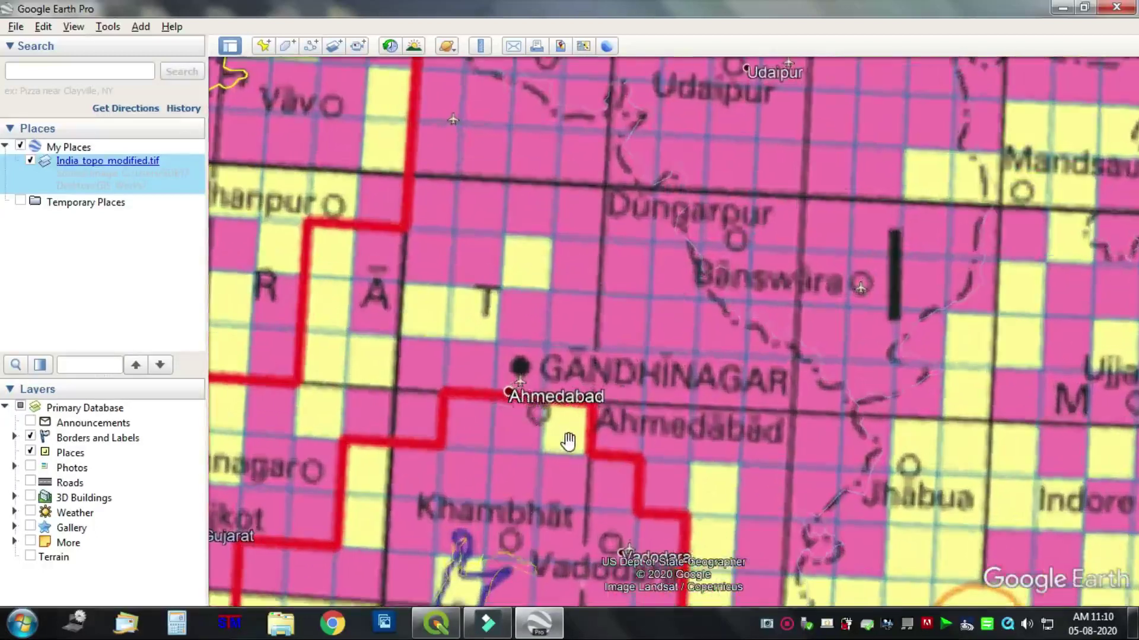
click(21, 147)
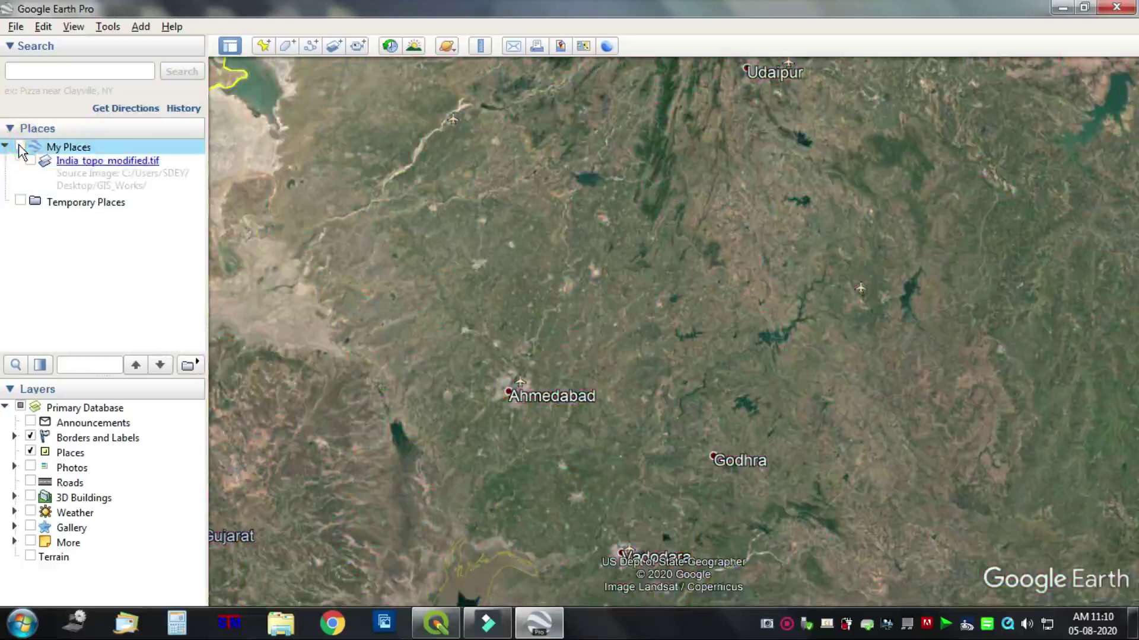
click(21, 147)
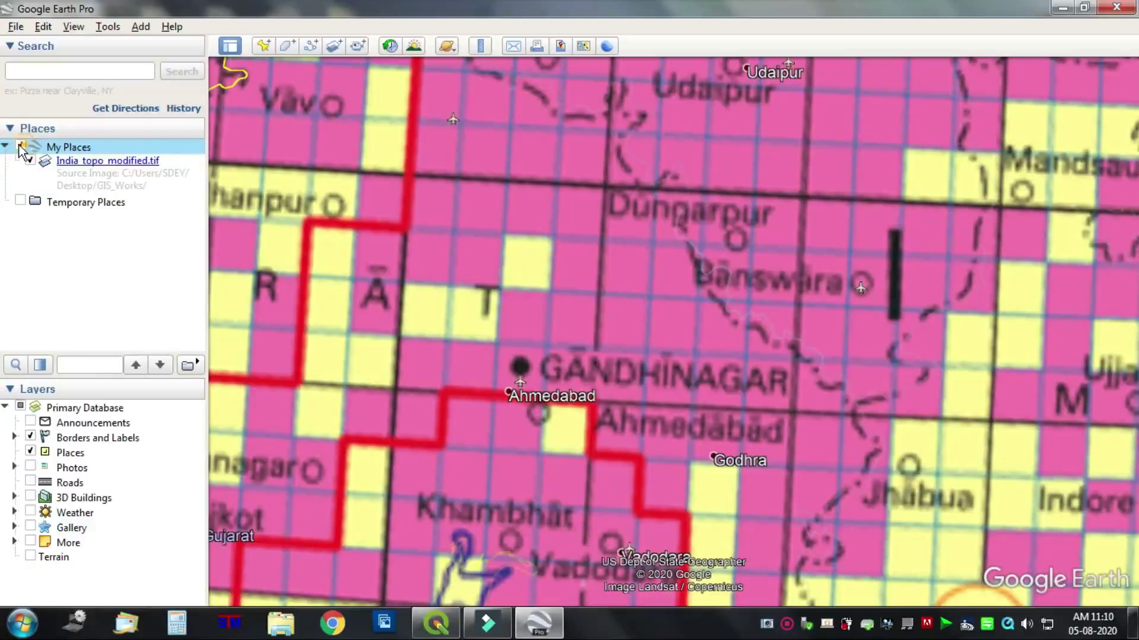
click(21, 147)
click(21, 147)
click(20, 147)
click(20, 147)
click(20, 147)
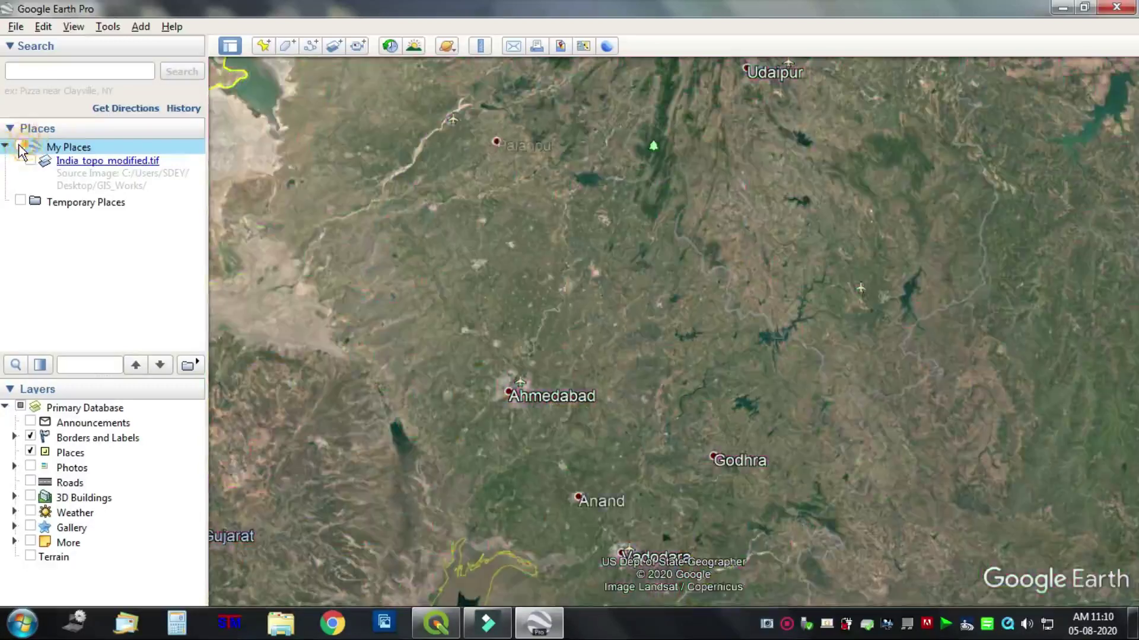
click(21, 147)
Inspect how the overlay's Gujarat coastline and towns match the boundary lines and place labels around the Gulf of Kutch.
scroll(332, 285, down, 5)
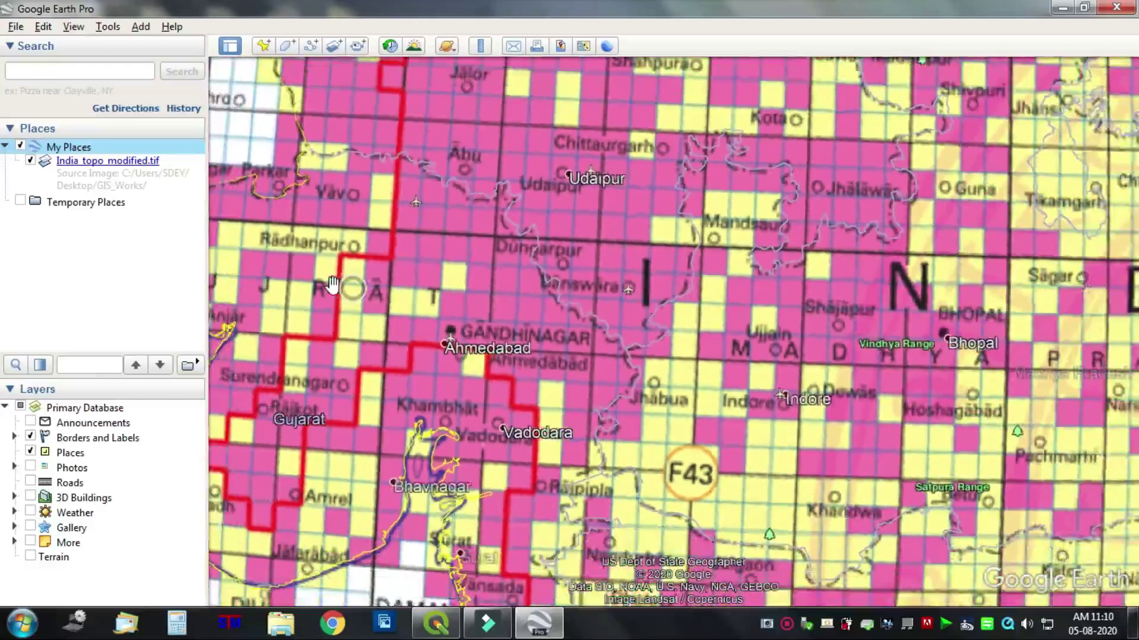
scroll(354, 287, up, 3)
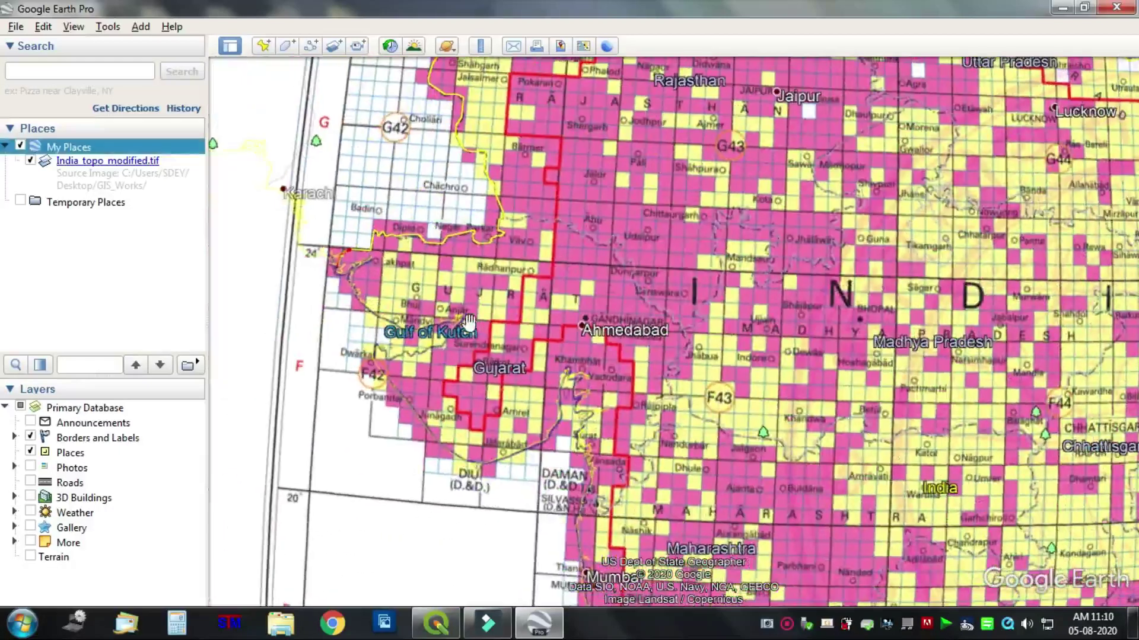
scroll(354, 293, up, 1)
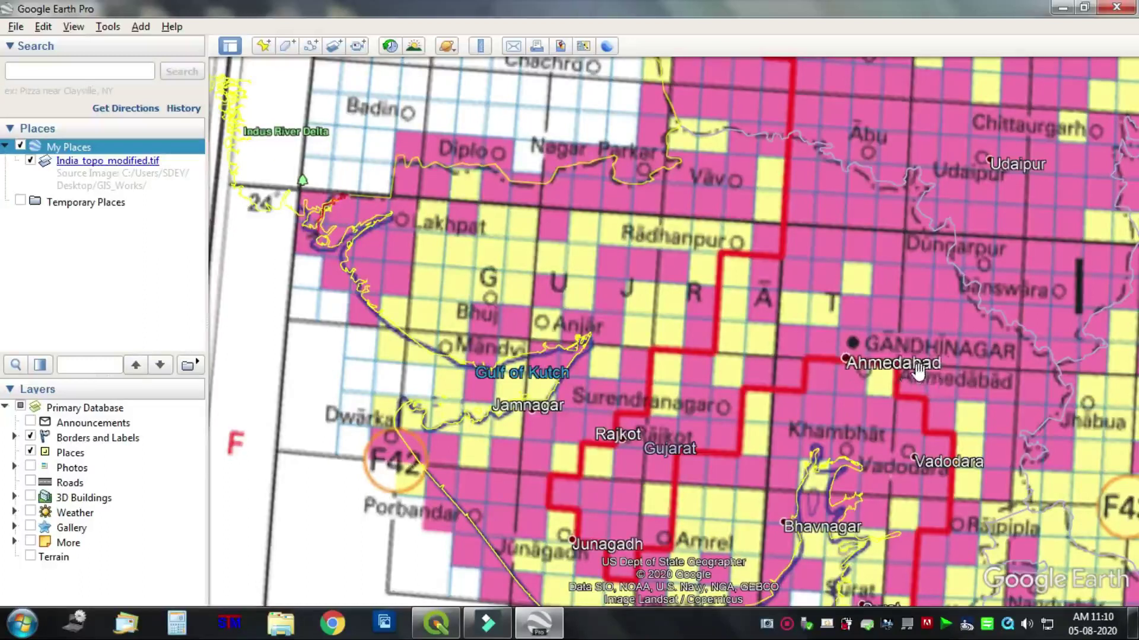
scroll(916, 372, up, 1)
scroll(916, 373, down, 3)
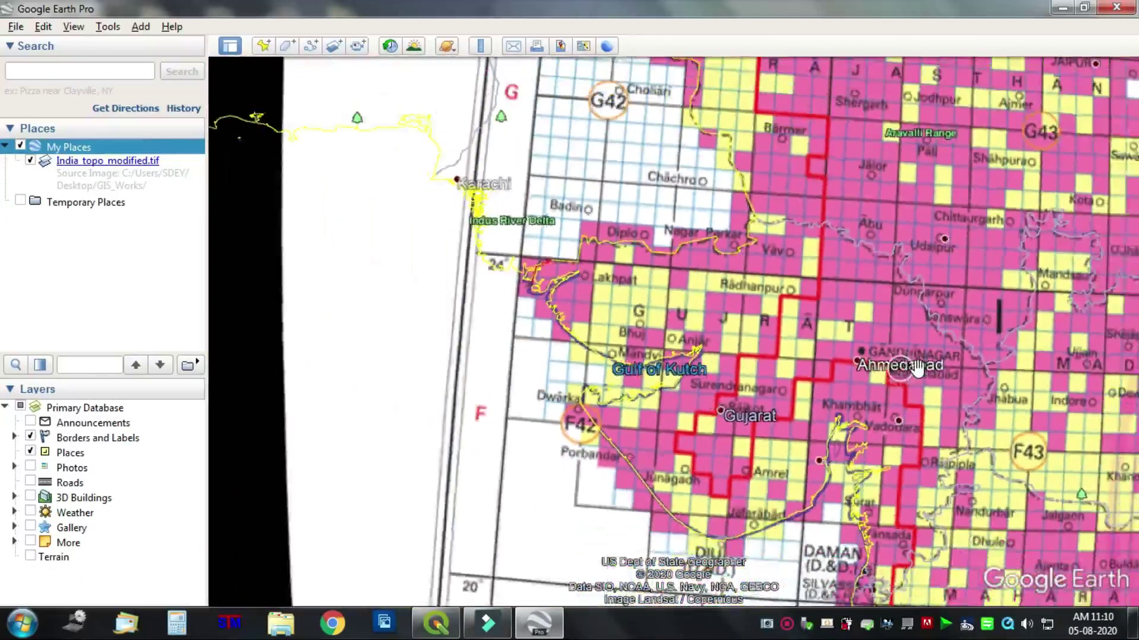
scroll(809, 325, down, 2)
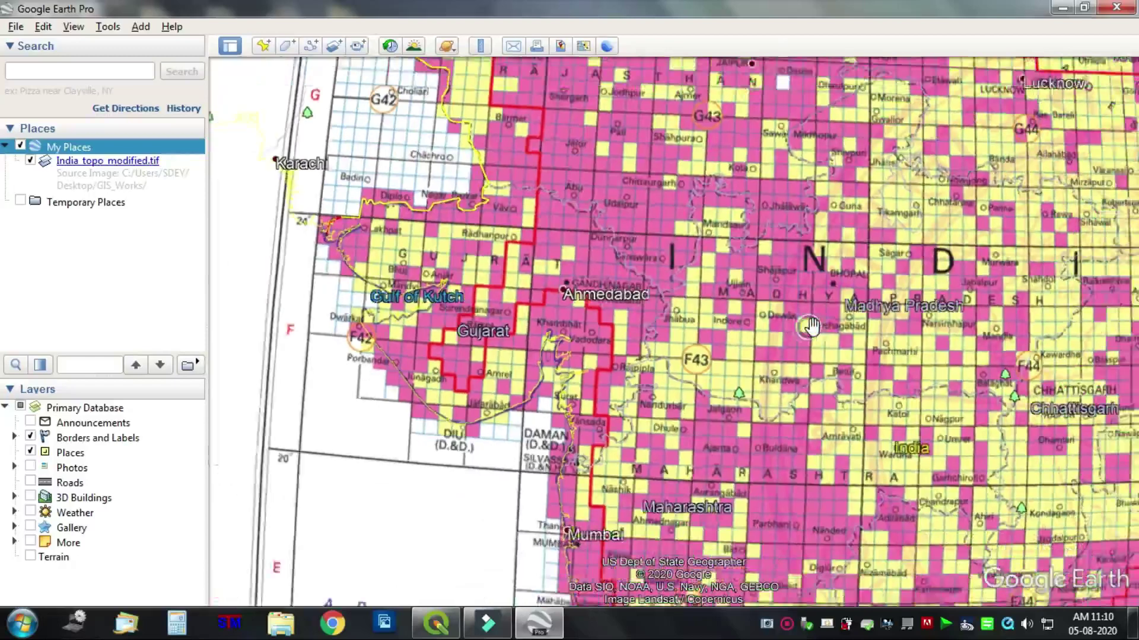
Find Kolkata in West Bengal and compare the overlay's city marker with the Kolkata place label.
scroll(662, 306, down, 2)
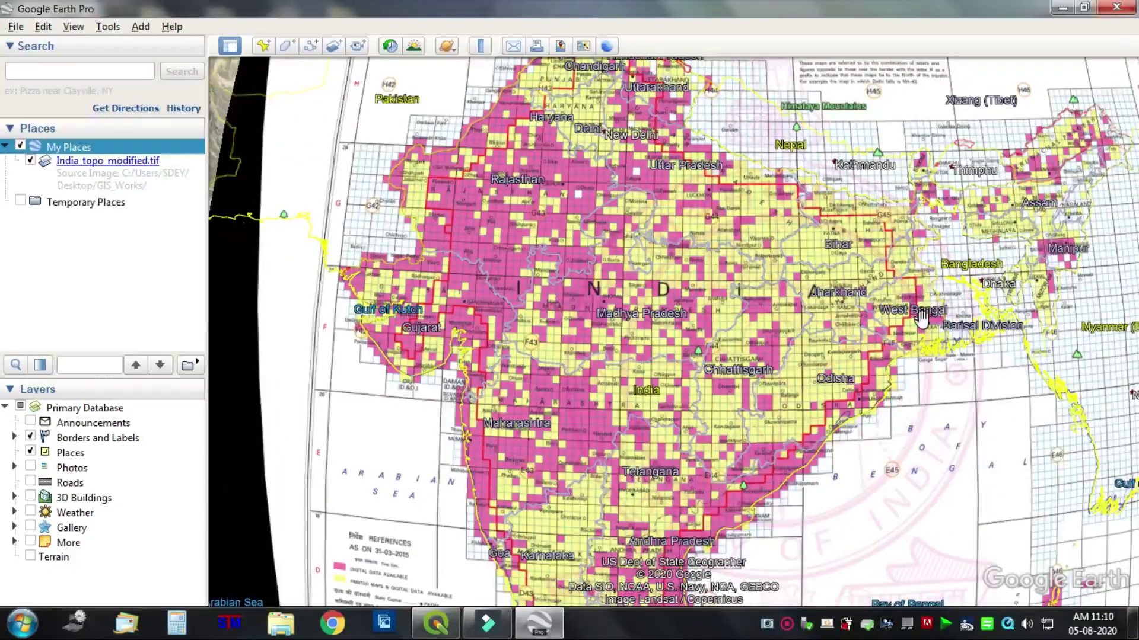
scroll(921, 318, up, 5)
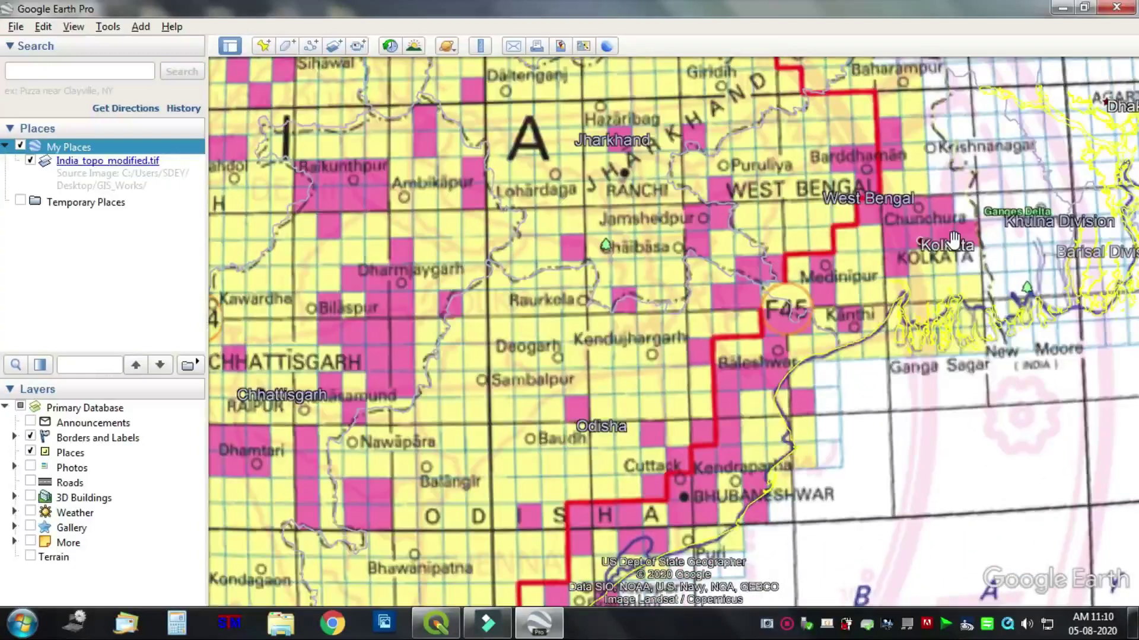
scroll(954, 240, up, 4)
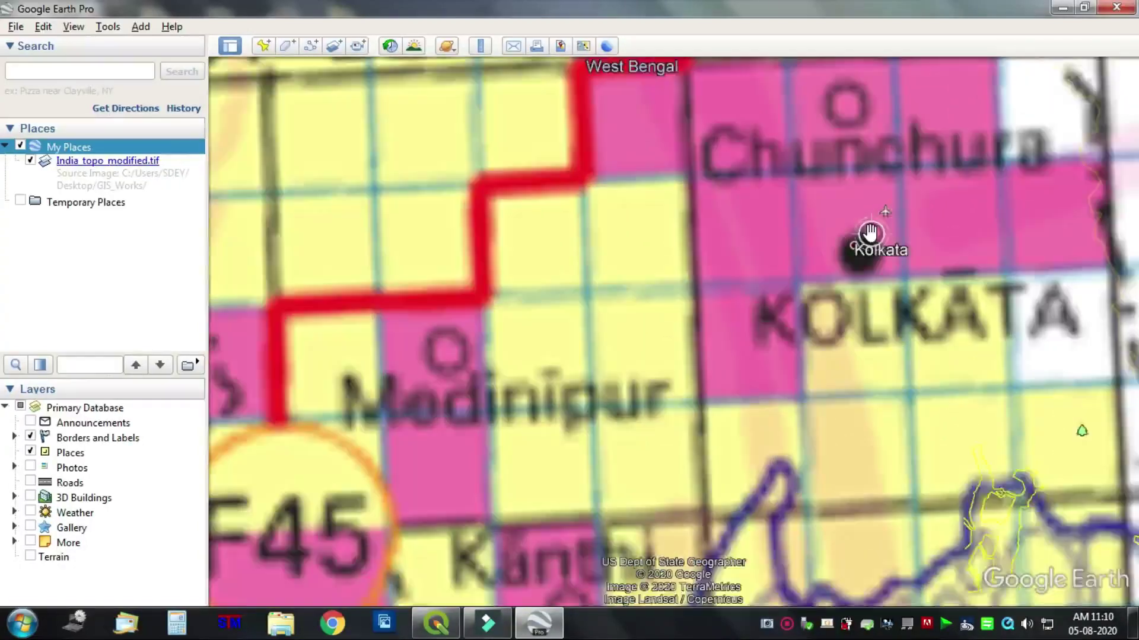
scroll(870, 233, up, 1)
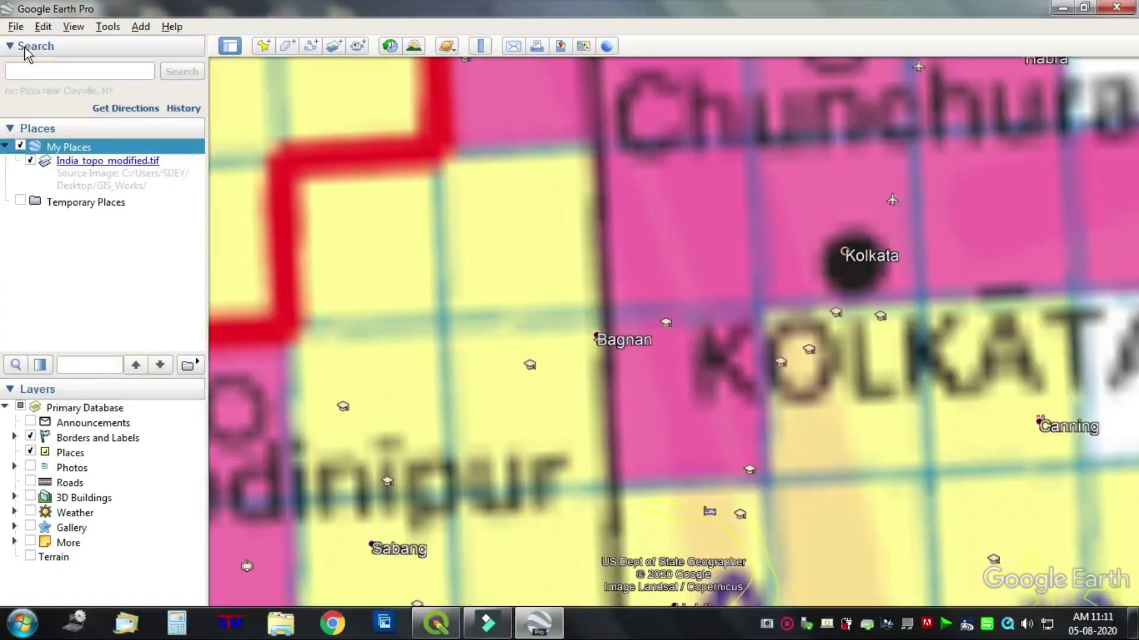
click(31, 161)
click(30, 160)
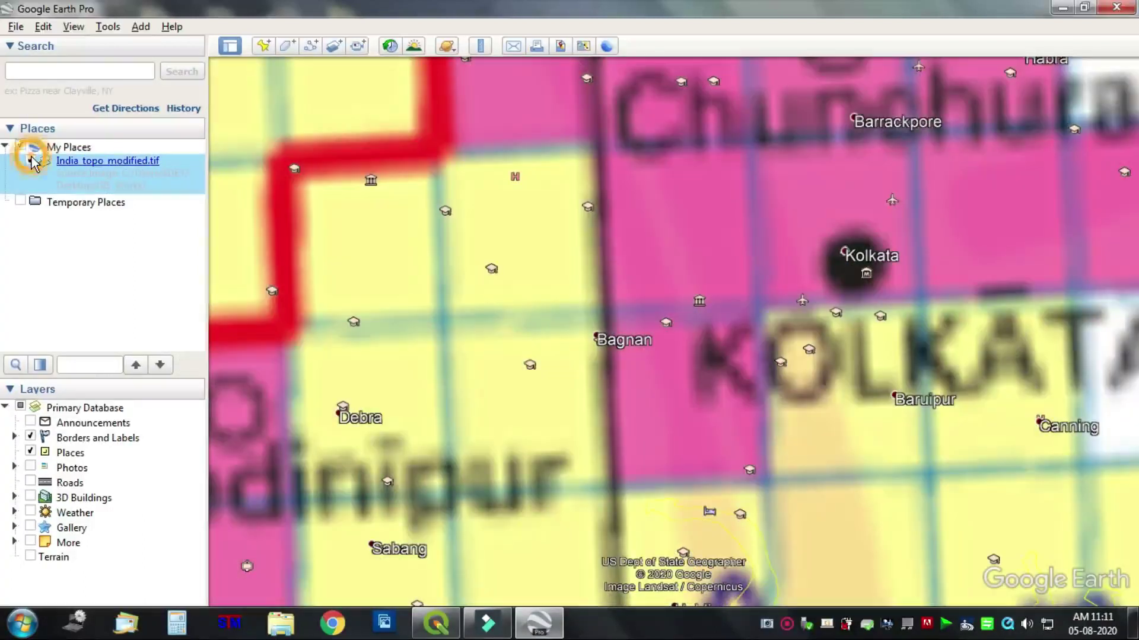
scroll(876, 239, down, 2)
scroll(876, 239, down, 2)
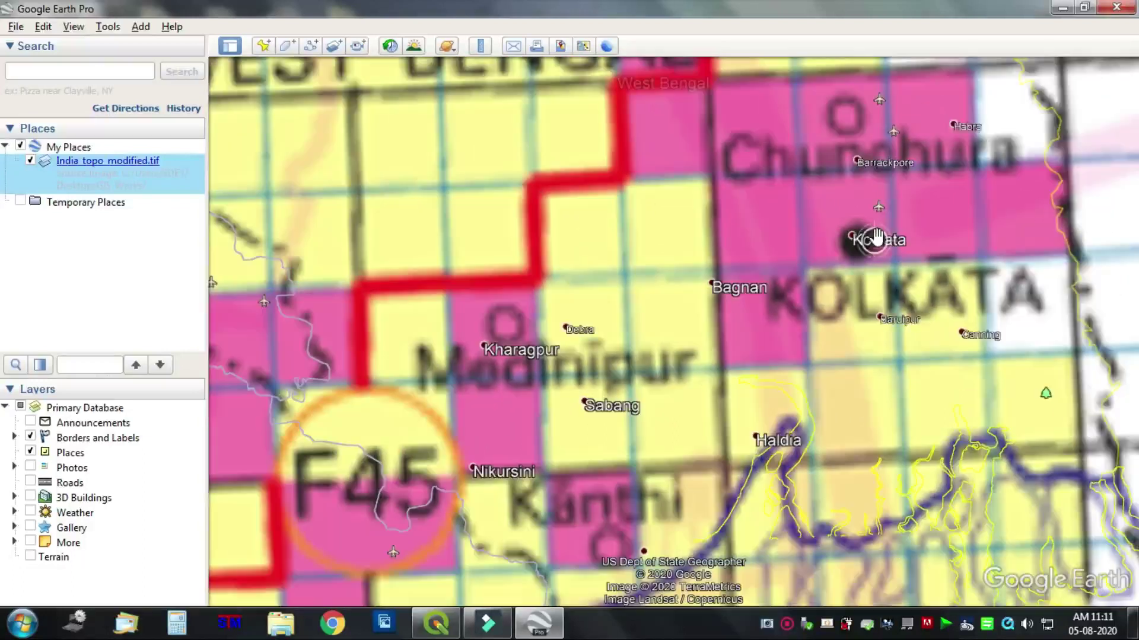
drag(869, 236, 786, 343)
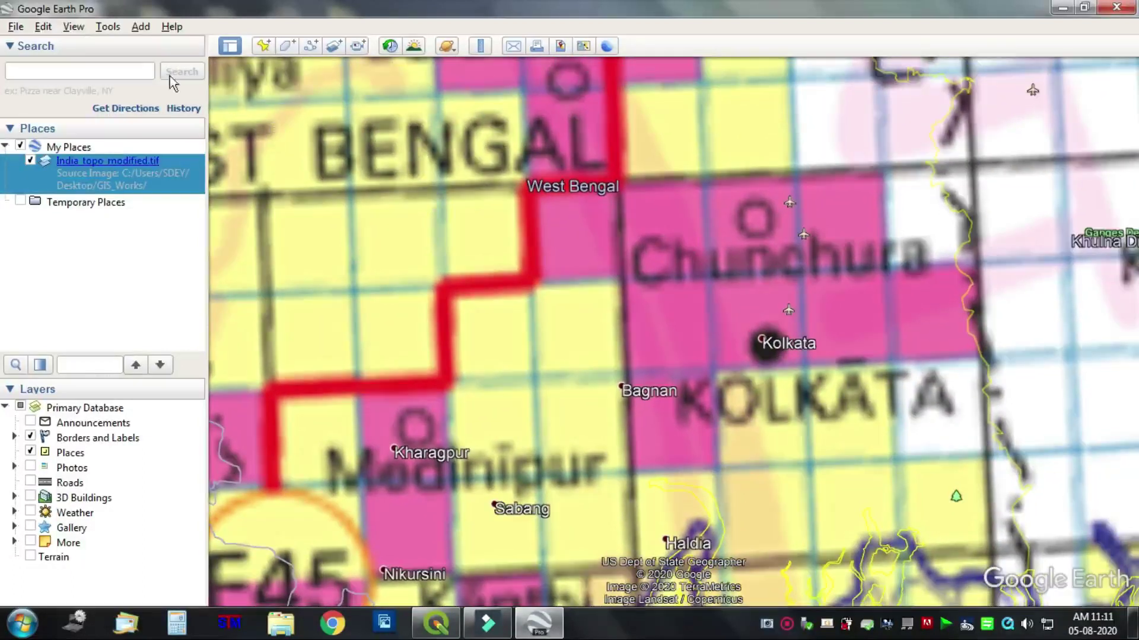
click(72, 27)
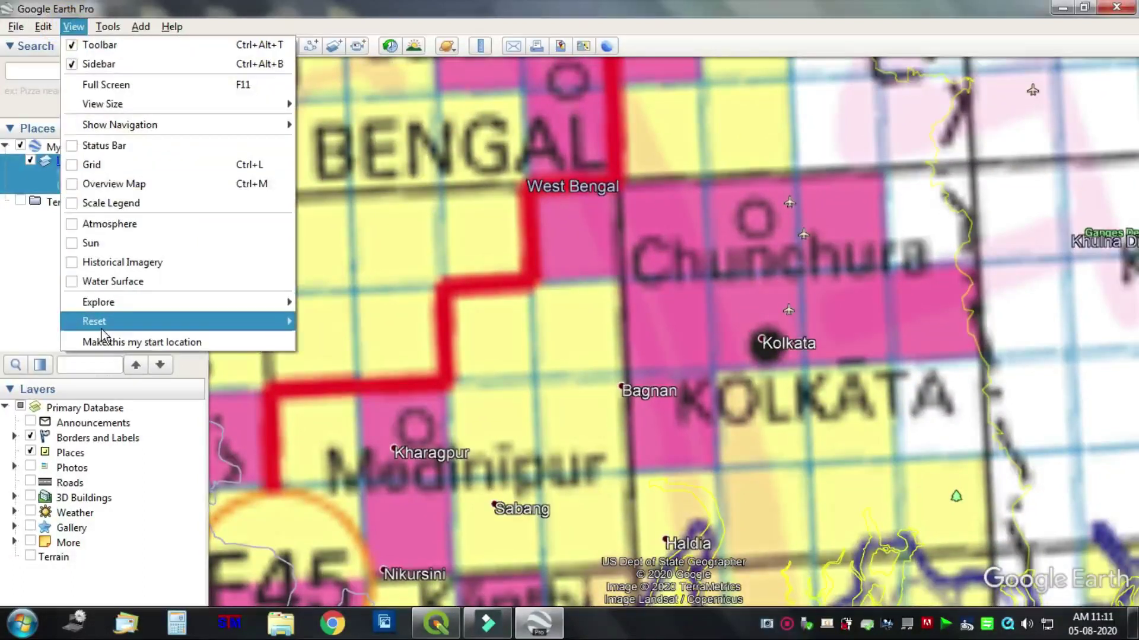
mouse_move(101, 329)
click(362, 360)
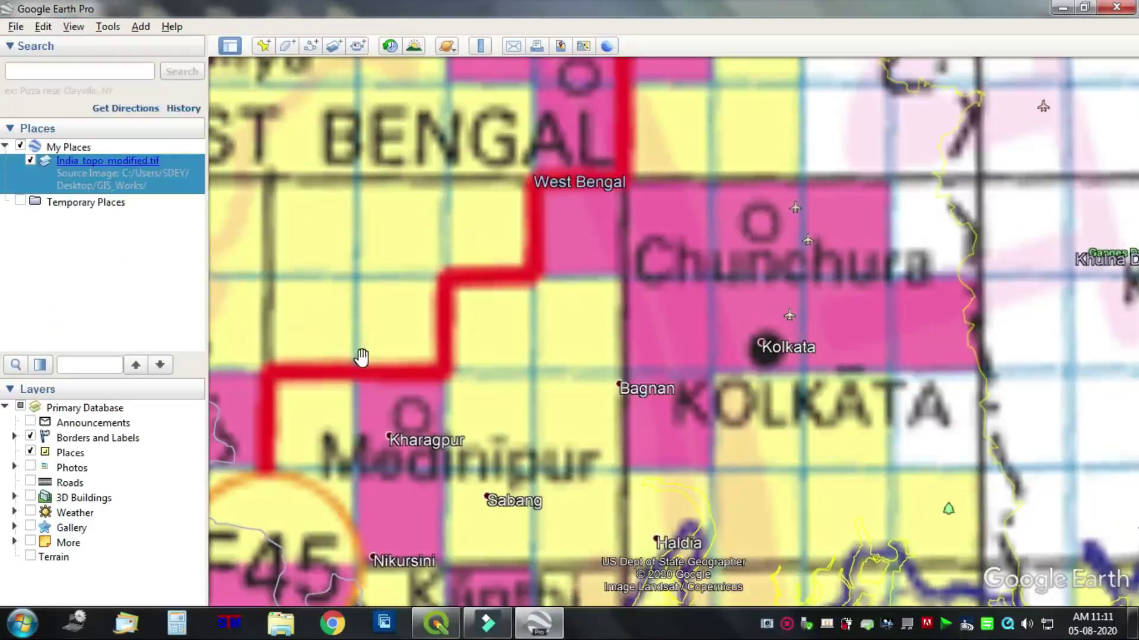
Hide and show the overlay over Kolkata to compare its city marker with the location in the satellite imagery.
scroll(811, 329, up, 2)
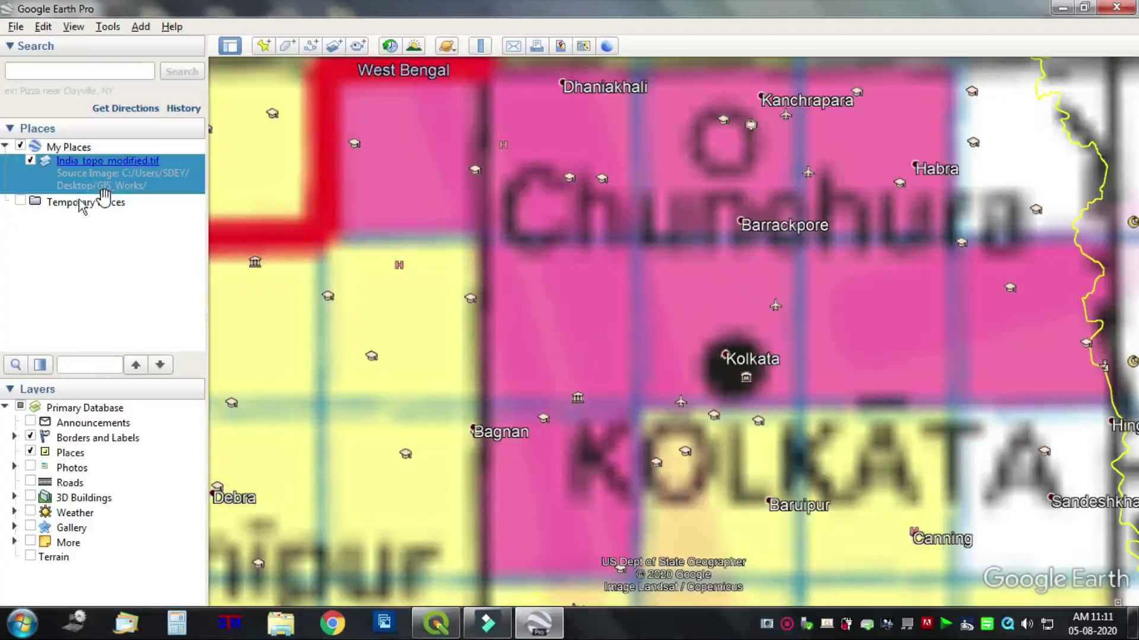
click(30, 160)
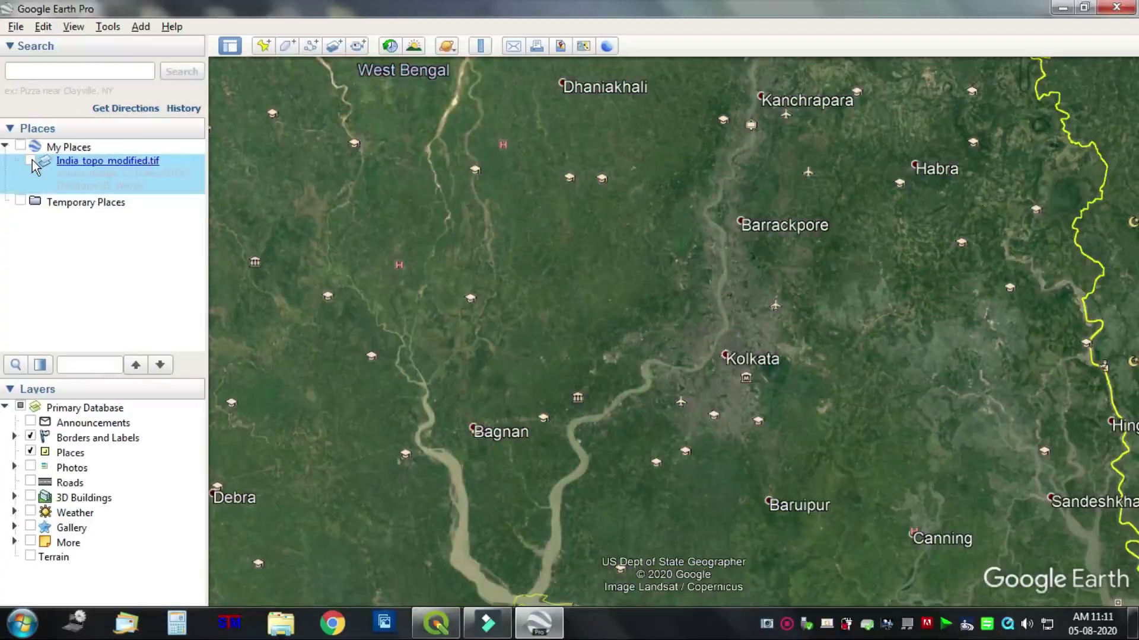
click(31, 160)
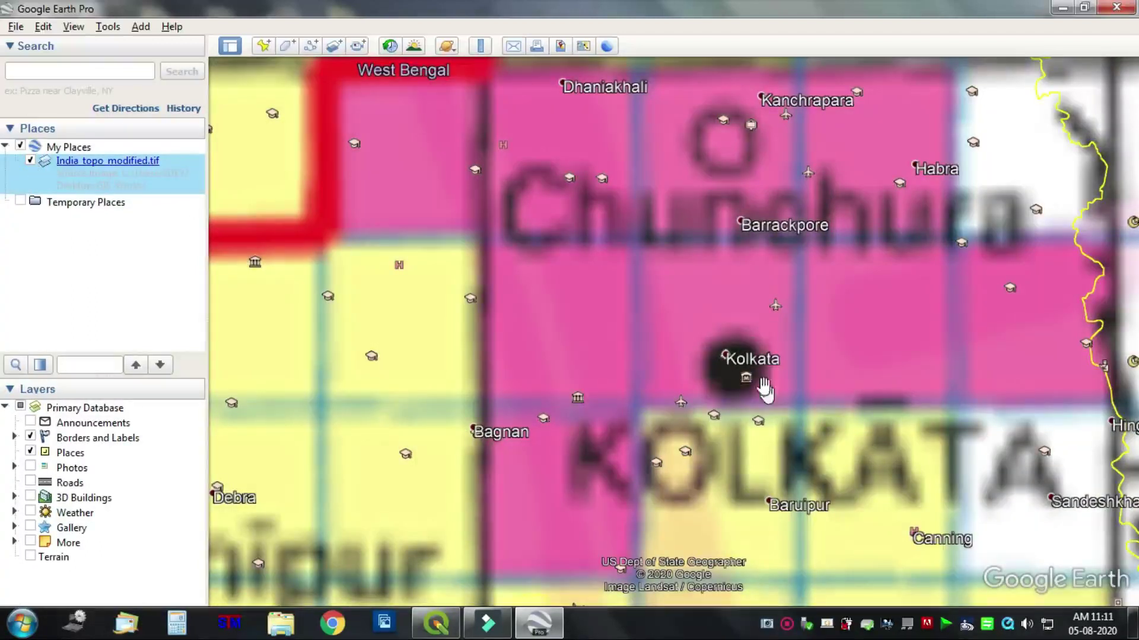
scroll(764, 389, down, 3)
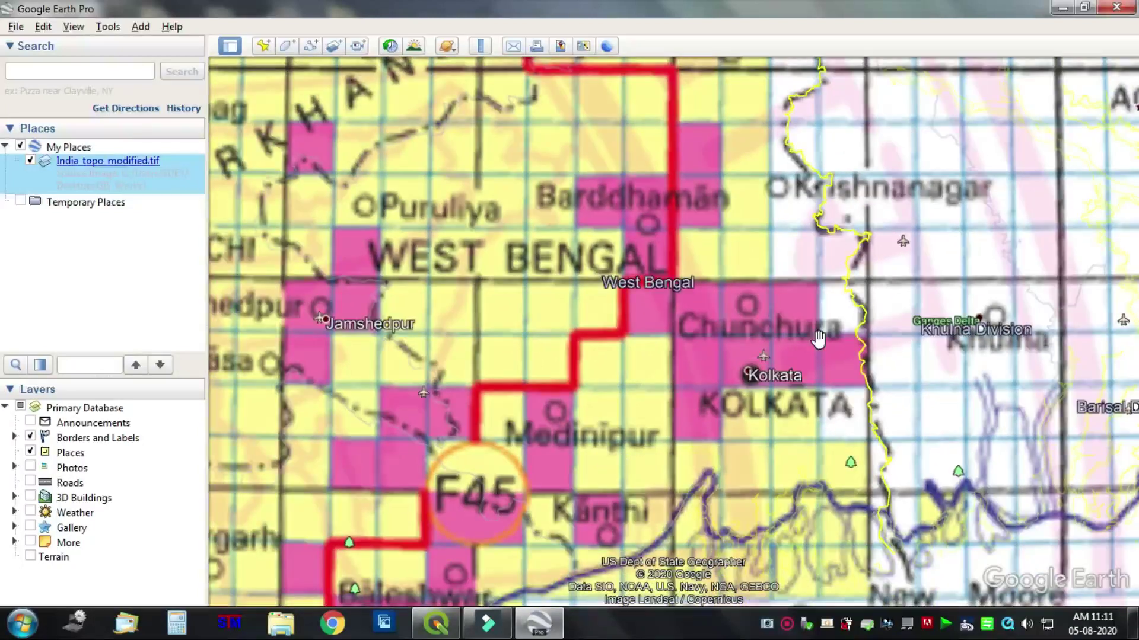
scroll(747, 378, up, 3)
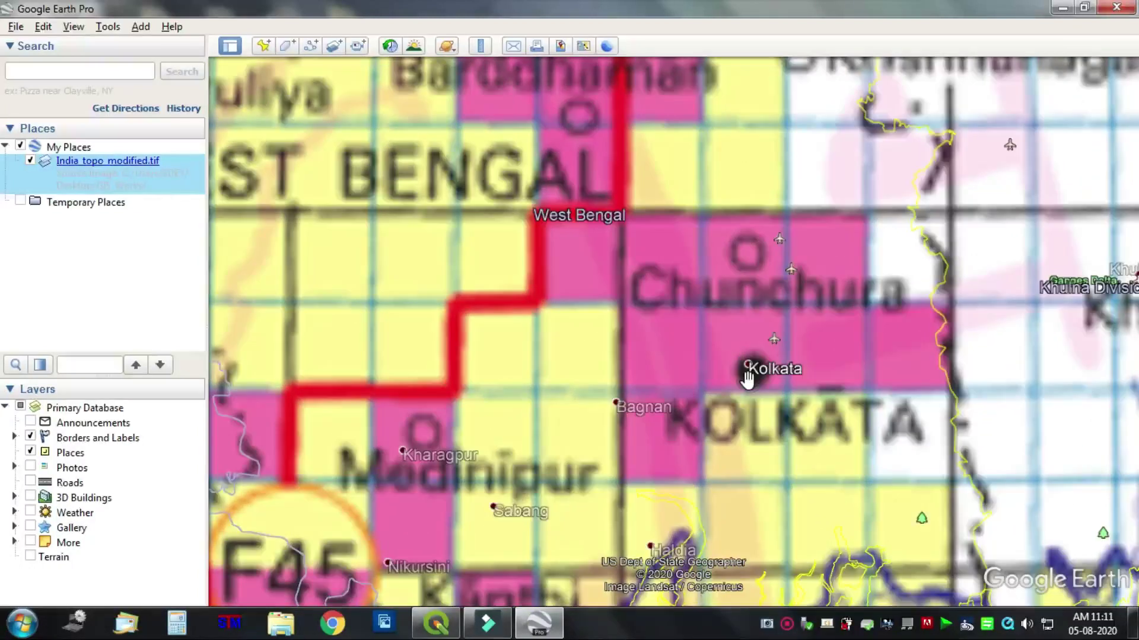
scroll(748, 378, down, 2)
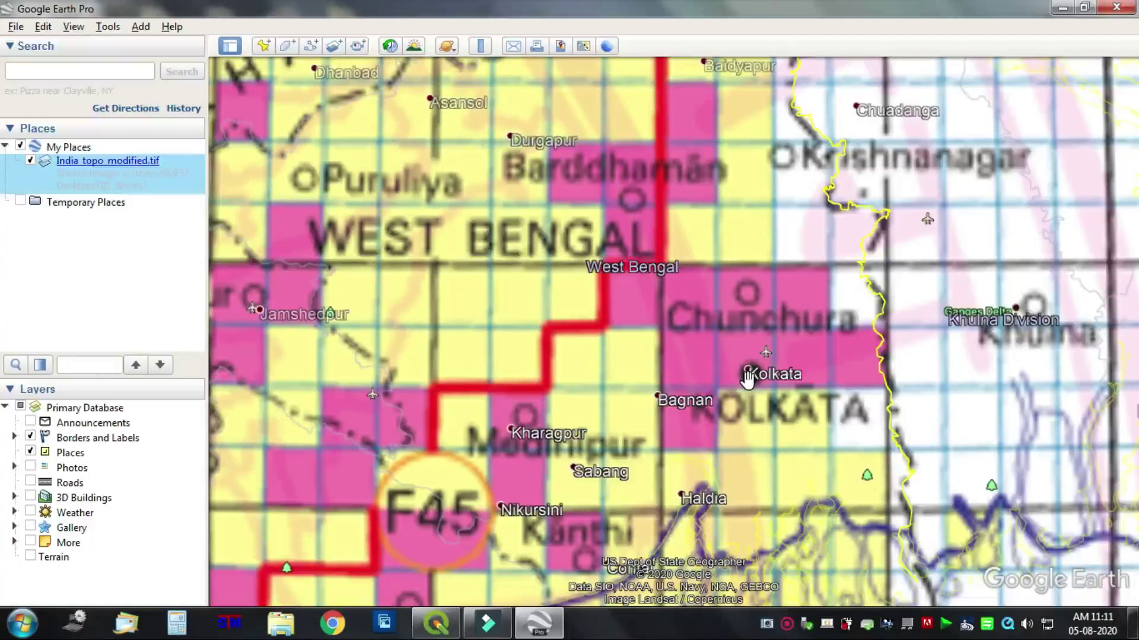
Compare the overlay's Medinipur marker with the Kharagpur label, and examine the Bangladesh border near Baharampur.
scroll(489, 437, up, 1)
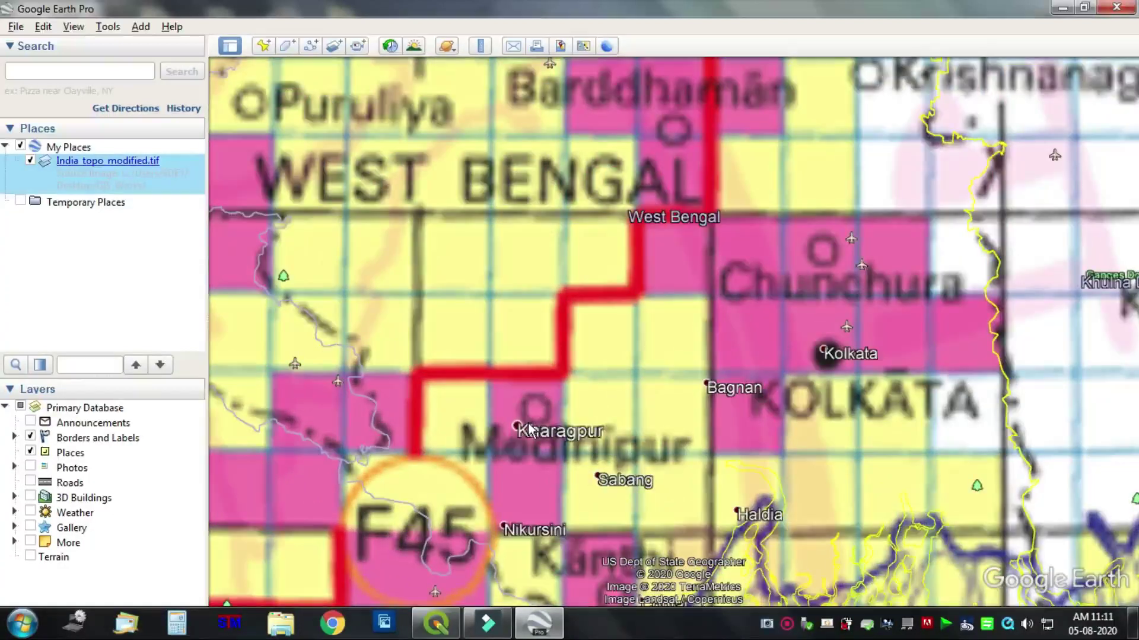
scroll(545, 405, up, 1)
scroll(542, 407, down, 2)
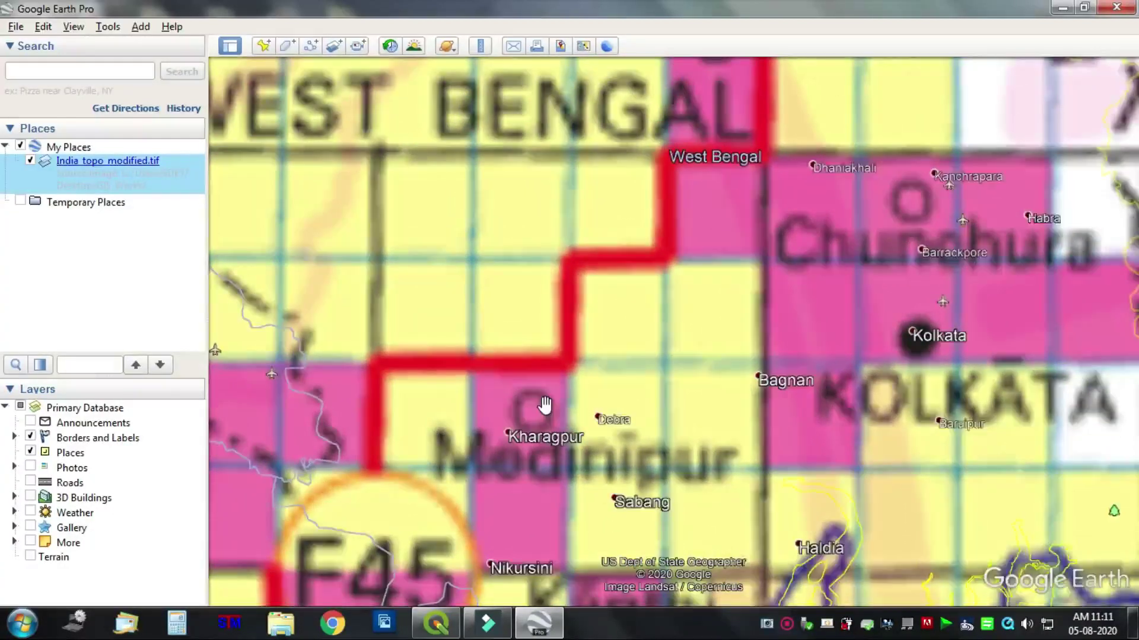
scroll(647, 348, down, 1)
drag(743, 209, 819, 444)
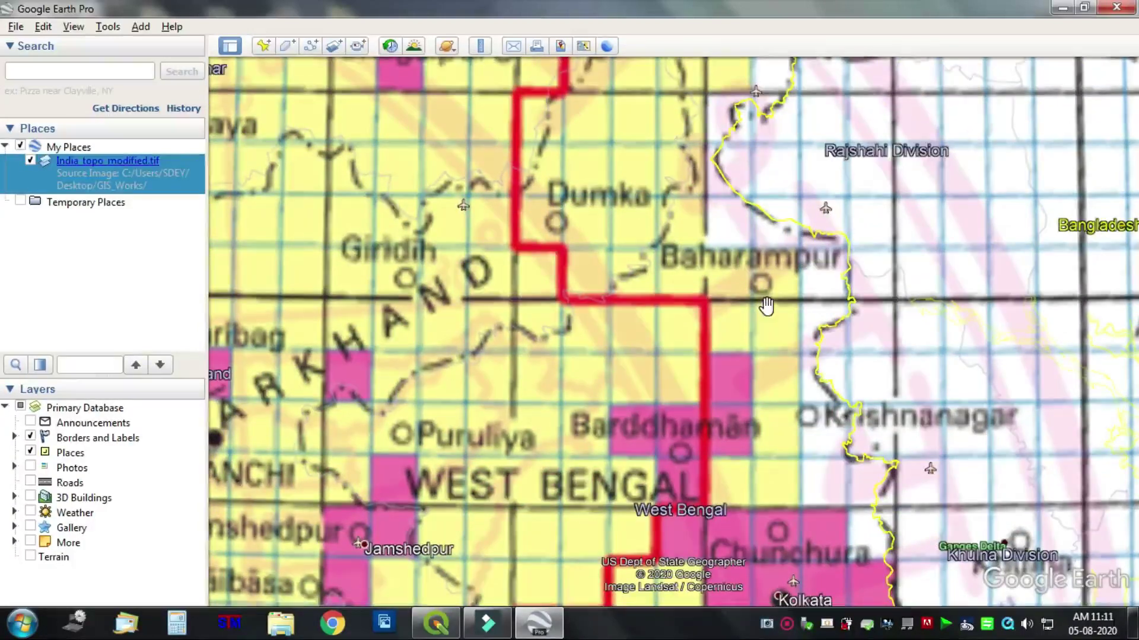
Compare the overlay with the state and country boundaries from Jharkhand out to all of India, and close Google Earth Pro.
scroll(766, 306, down, 1)
scroll(668, 333, down, 1)
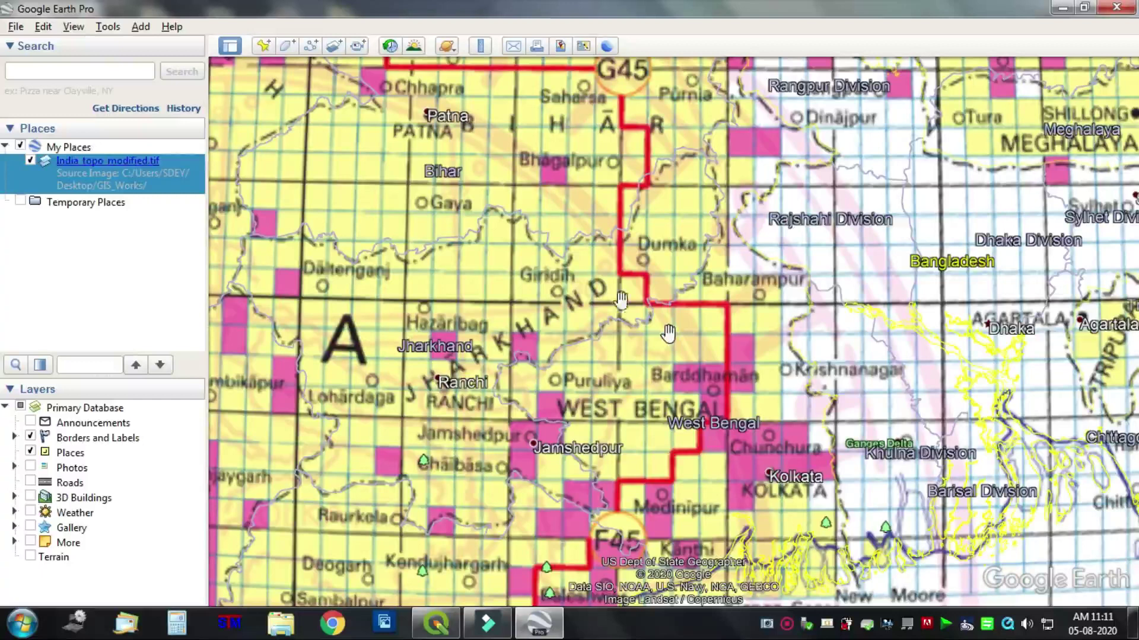
mouse_move(567, 237)
mouse_down()
mouse_move(625, 378)
mouse_move(679, 333)
mouse_move(750, 233)
mouse_move(801, 203)
mouse_up()
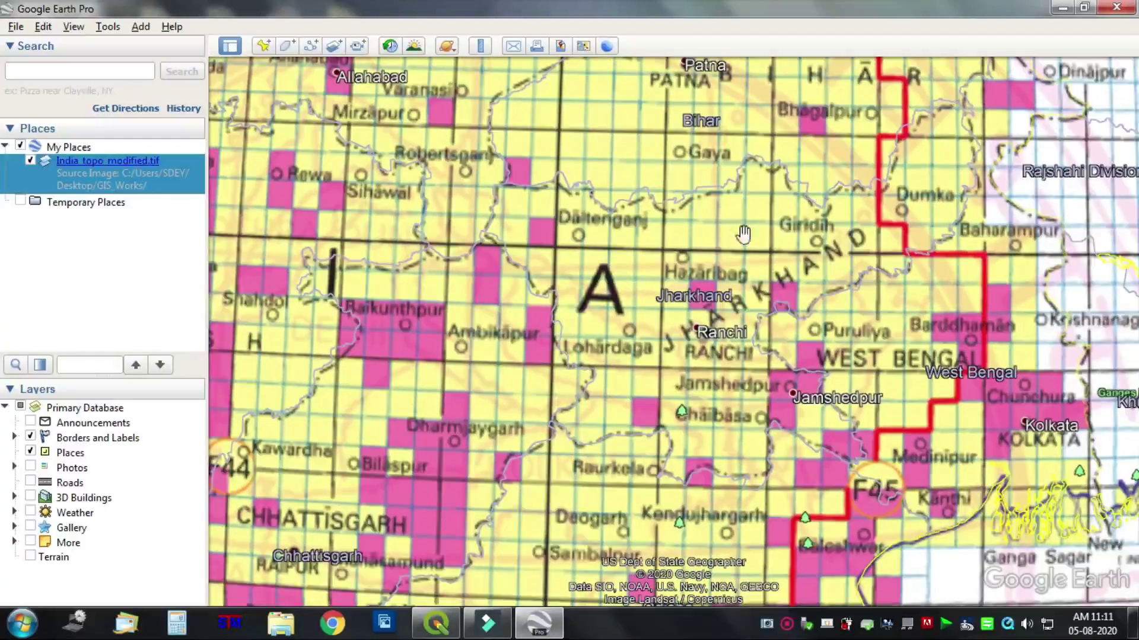
scroll(439, 331, down, 4)
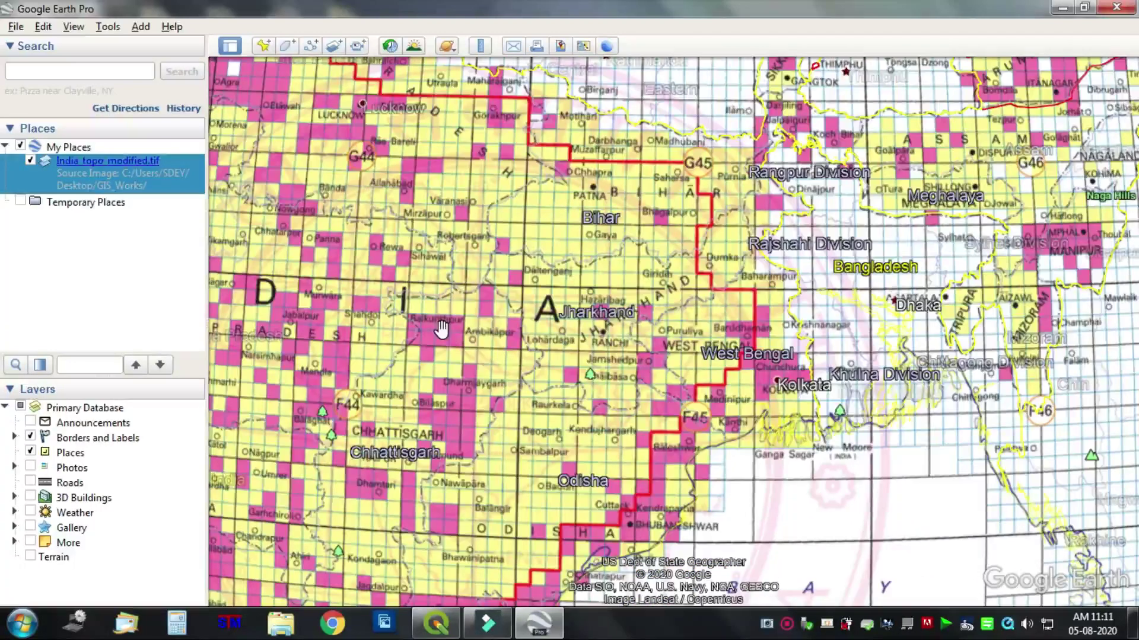
scroll(443, 328, down, 3)
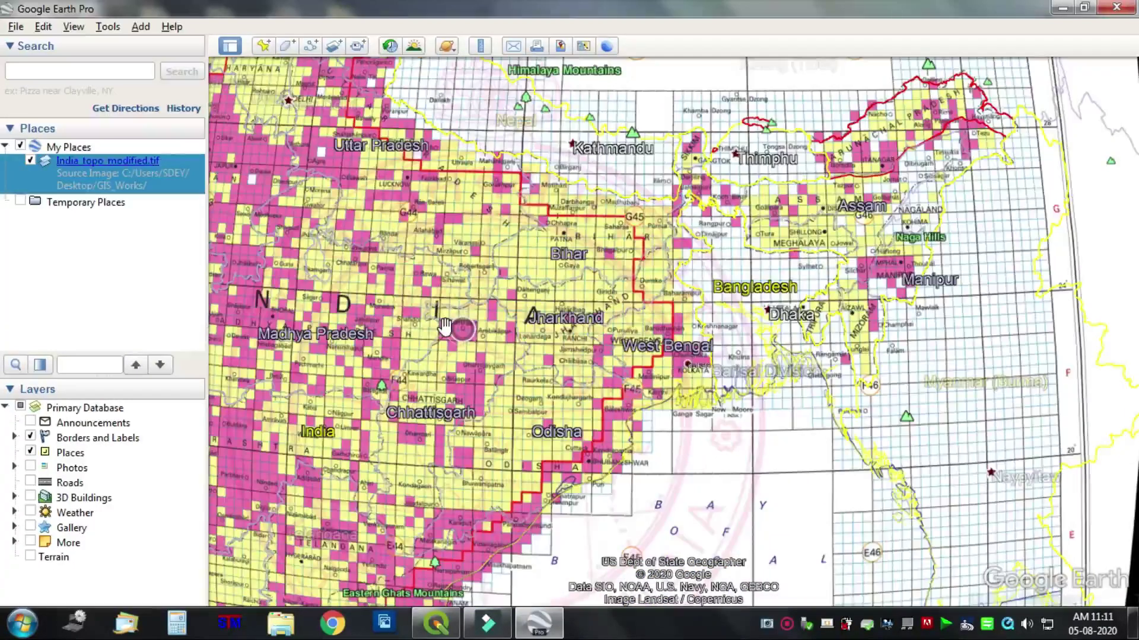
scroll(446, 325, down, 2)
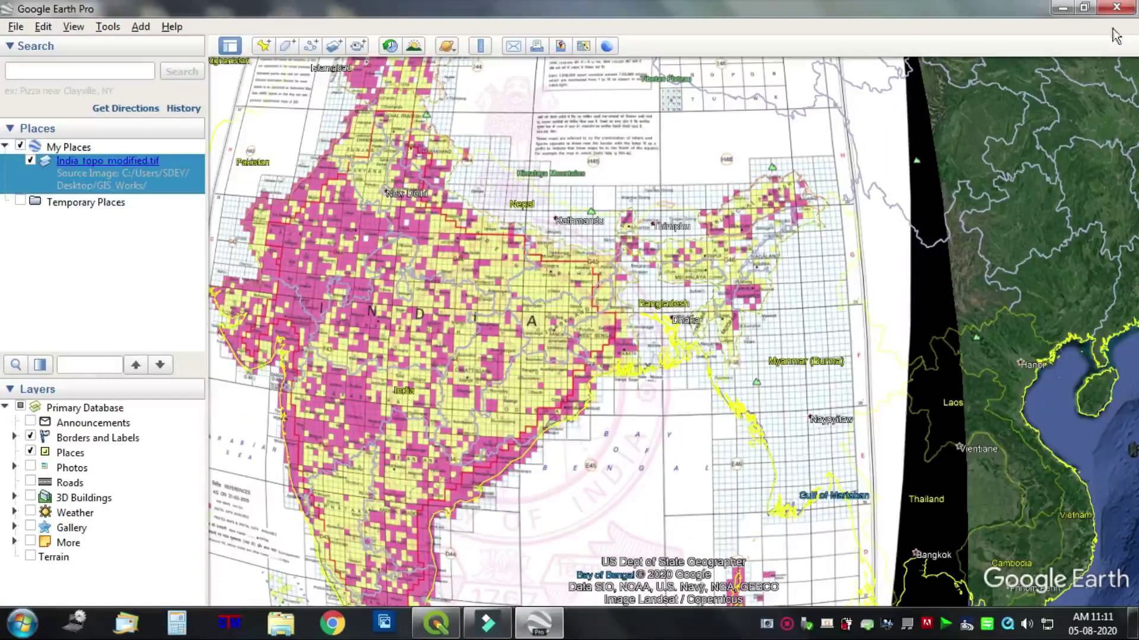
click(1115, 8)
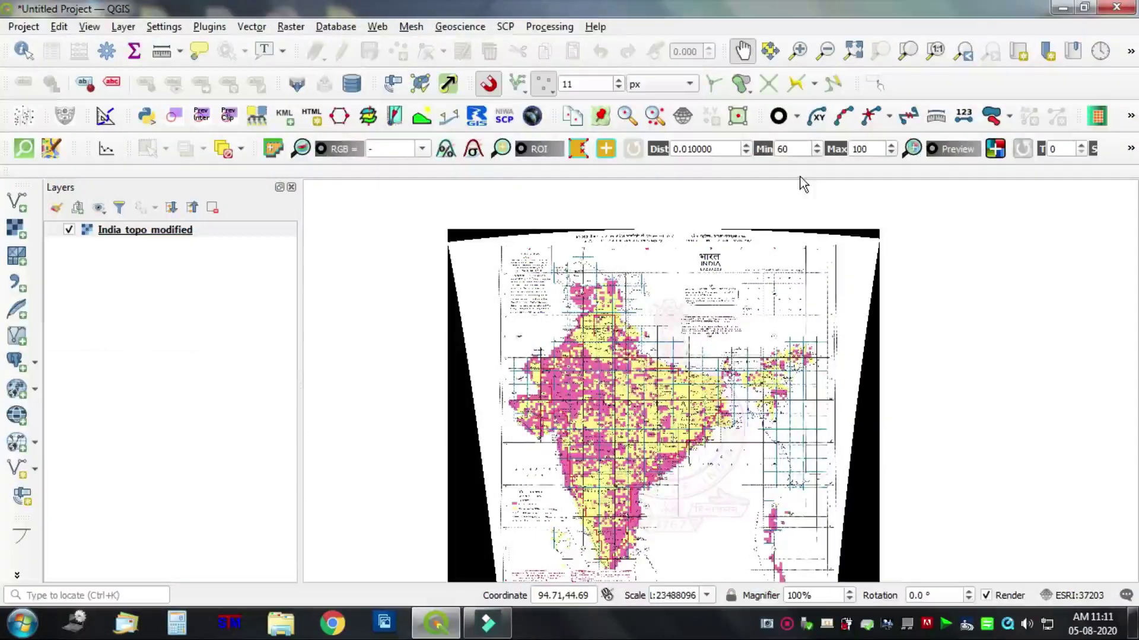
Examine the Rajasthan, Haryana and Delhi area of the georeferenced India_topo_modified map in QGIS.
scroll(610, 419, up, 2)
drag(385, 199, 605, 492)
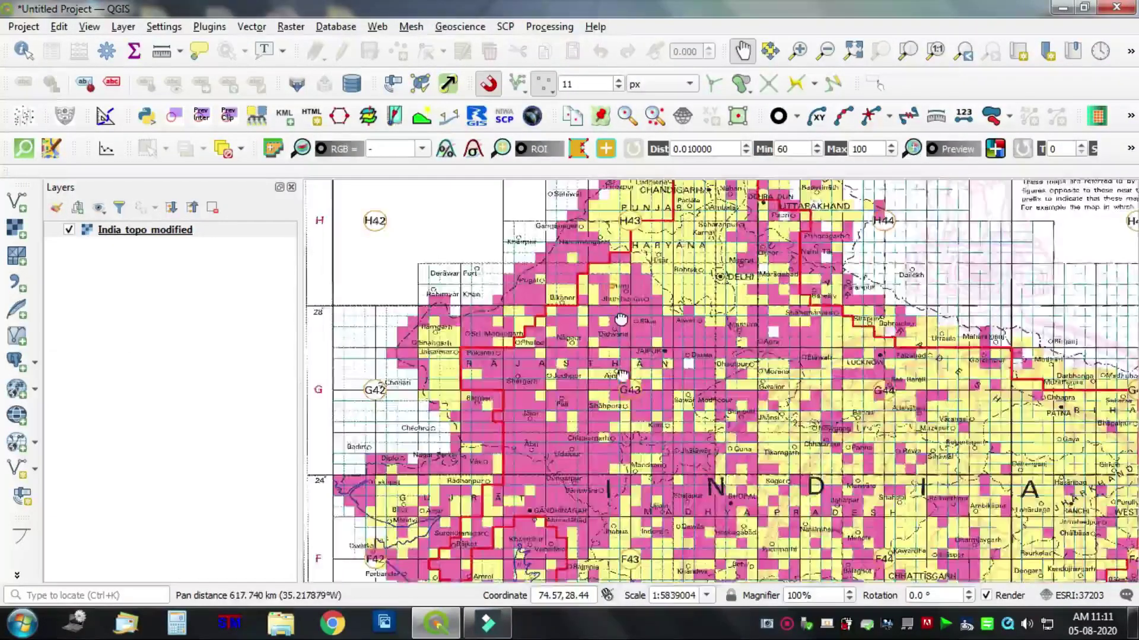